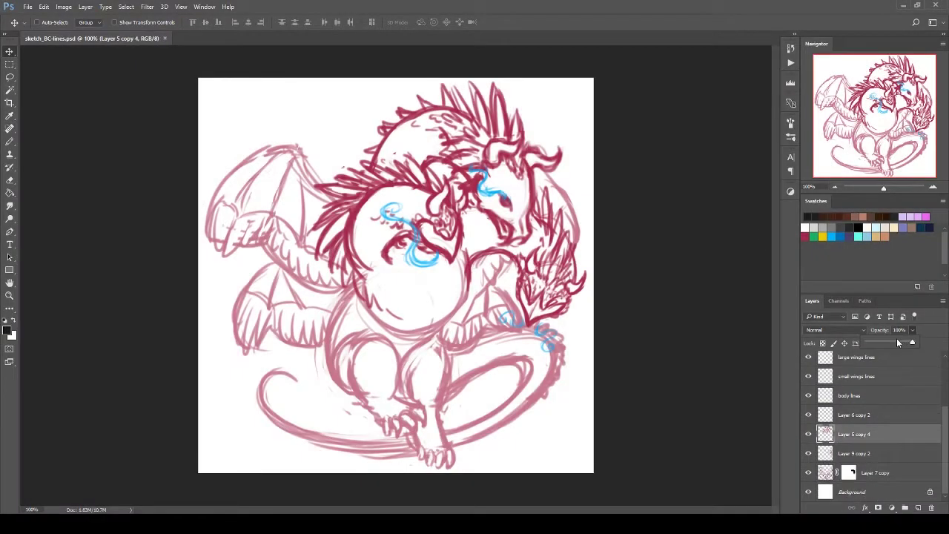
Drag the pink dragon sketch layer's Opacity down to 38%.
drag(896, 338, 882, 344)
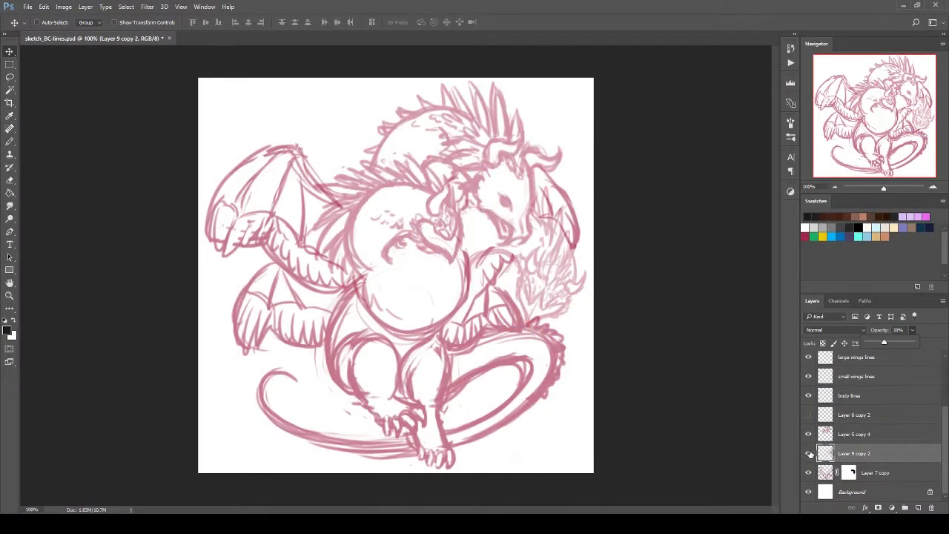
On the body lines layer, use the Brush to ink the body circle's right edge.
click(849, 395)
key(b)
scroll(408, 356, up, 2)
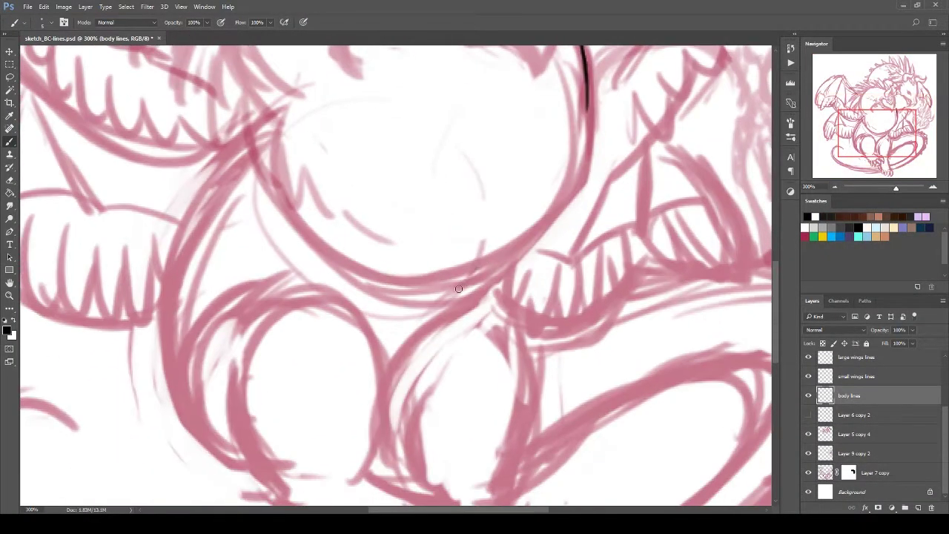
mouse_move(458, 288)
mouse_down()
mouse_move(586, 144)
mouse_move(497, 288)
mouse_up()
drag(498, 159, 511, 326)
key(ctrl+z)
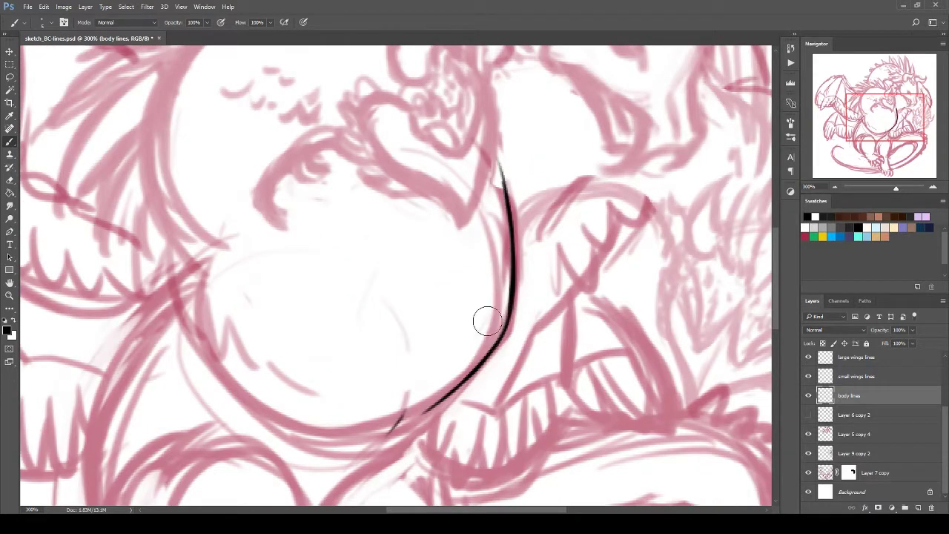
Ink the body circle's left edge and the branching curve below the belly.
drag(193, 267, 282, 148)
drag(308, 236, 282, 152)
drag(200, 438, 282, 152)
mouse_move(241, 489)
mouse_down()
mouse_move(281, 152)
mouse_move(203, 278)
mouse_move(176, 402)
mouse_move(215, 249)
mouse_up()
key(ctrl+z)
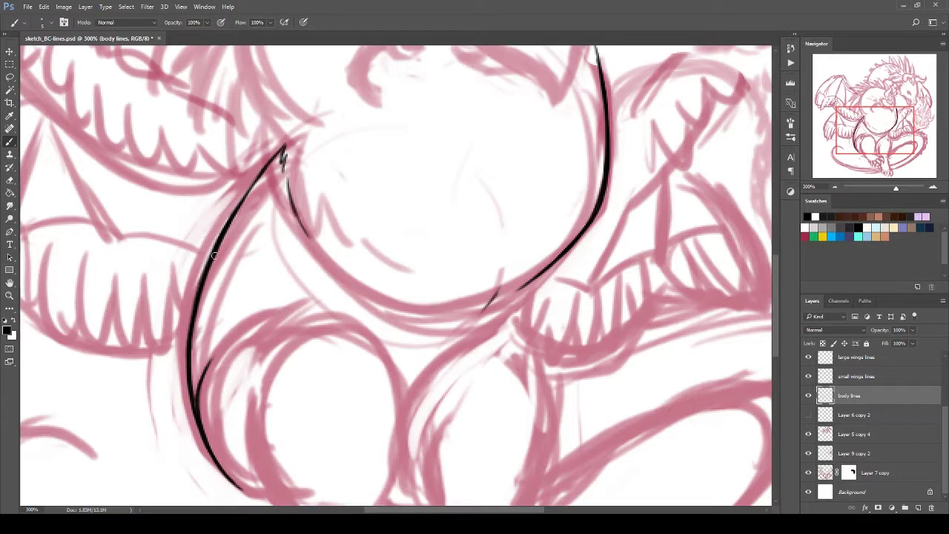
drag(279, 149, 218, 251)
drag(446, 358, 379, 276)
mouse_move(486, 182)
mouse_down()
mouse_move(396, 263)
mouse_move(456, 253)
mouse_up()
drag(423, 255, 473, 330)
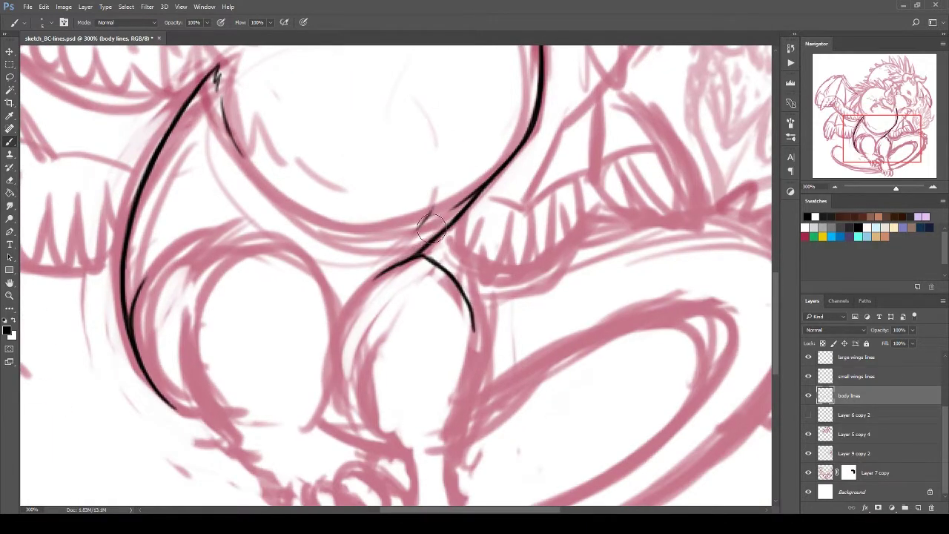
Trace the belly's right edge and the lower-left body line down toward the left thigh.
mouse_move(452, 218)
mouse_down()
mouse_move(488, 132)
mouse_move(543, 114)
mouse_up()
drag(415, 311, 374, 326)
mouse_move(371, 136)
mouse_down()
mouse_move(428, 200)
mouse_move(404, 321)
mouse_up()
drag(390, 148, 427, 235)
drag(365, 131, 406, 164)
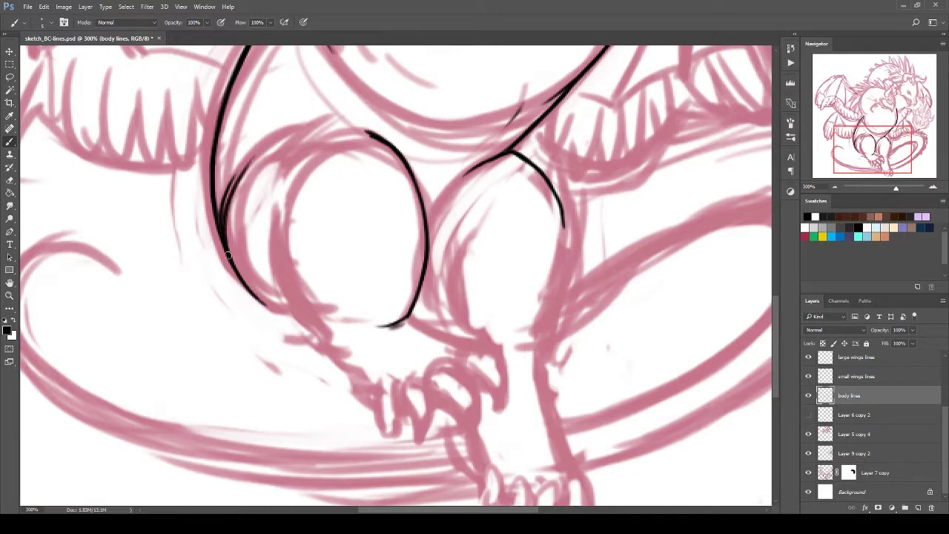
drag(220, 244, 232, 179)
drag(309, 327, 363, 382)
mouse_move(320, 338)
mouse_down()
mouse_move(279, 256)
mouse_move(282, 191)
mouse_up()
drag(222, 256, 305, 317)
Ink the arc over the left thigh with a larger brush and join it to the thigh edge.
key(bracketright)
key(bracketright)
key(bracketright)
drag(230, 202, 370, 130)
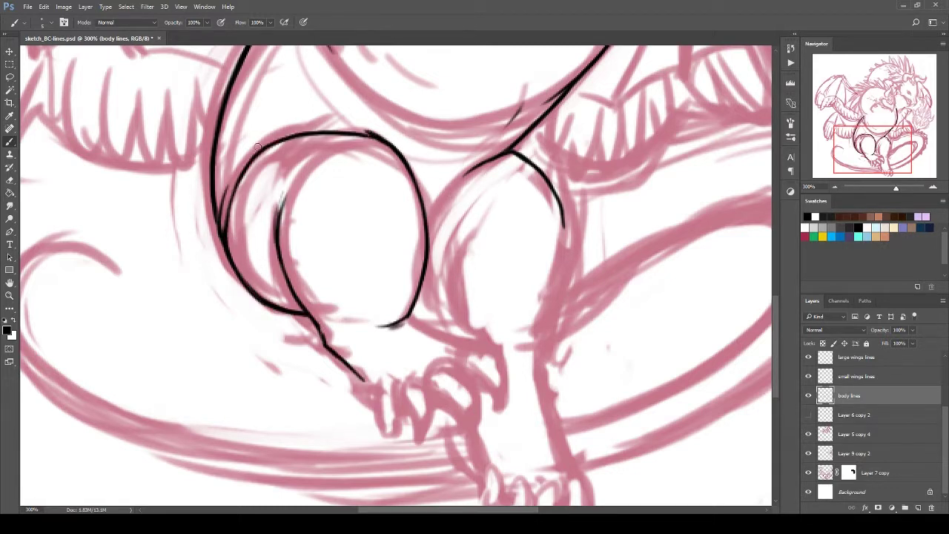
key(ctrl+z)
mouse_move(270, 148)
mouse_down()
mouse_move(403, 156)
mouse_move(306, 127)
mouse_up()
drag(382, 224, 330, 180)
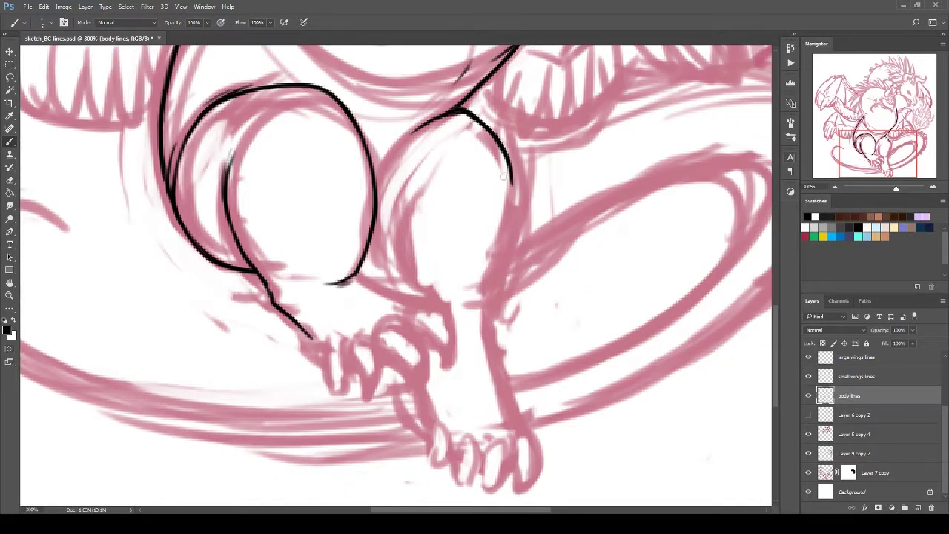
key(bracketleft)
key(bracketleft)
key(bracketleft)
drag(423, 124, 384, 188)
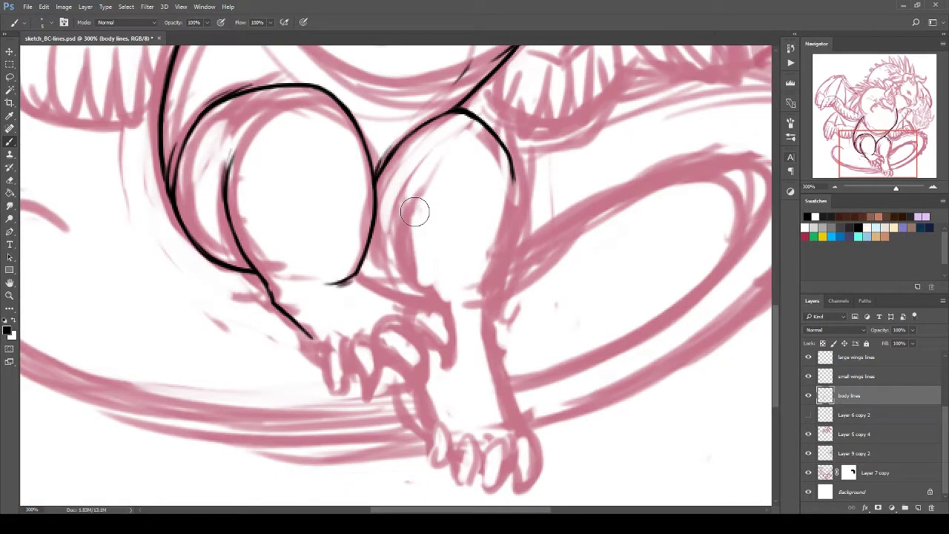
Ink the left thigh's right edge, thicken the lower-left body line, and extend the right thigh's outer edge.
drag(407, 292, 422, 172)
mouse_move(349, 116)
mouse_down()
mouse_move(357, 274)
mouse_move(369, 123)
mouse_up()
key(ctrl+z)
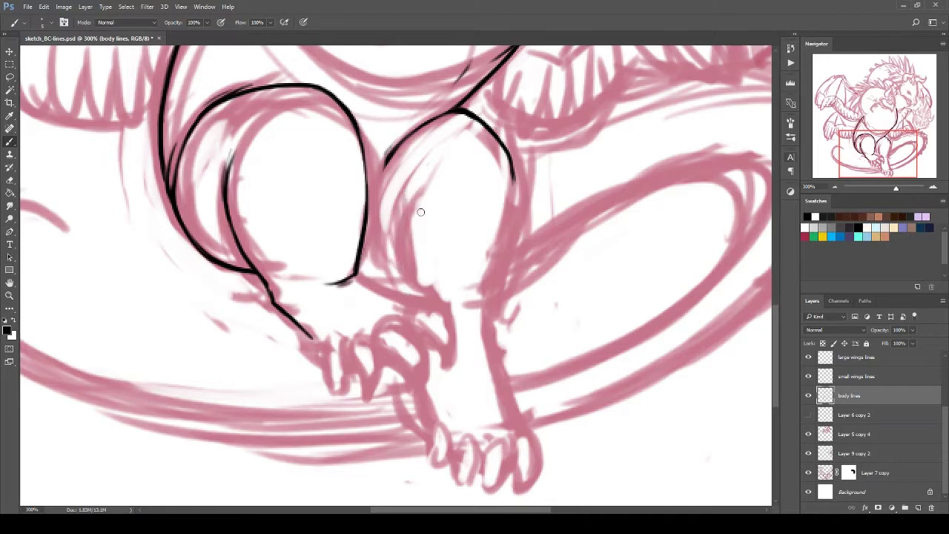
drag(393, 294, 415, 168)
key(ctrl+z)
drag(363, 132, 380, 263)
drag(237, 270, 269, 296)
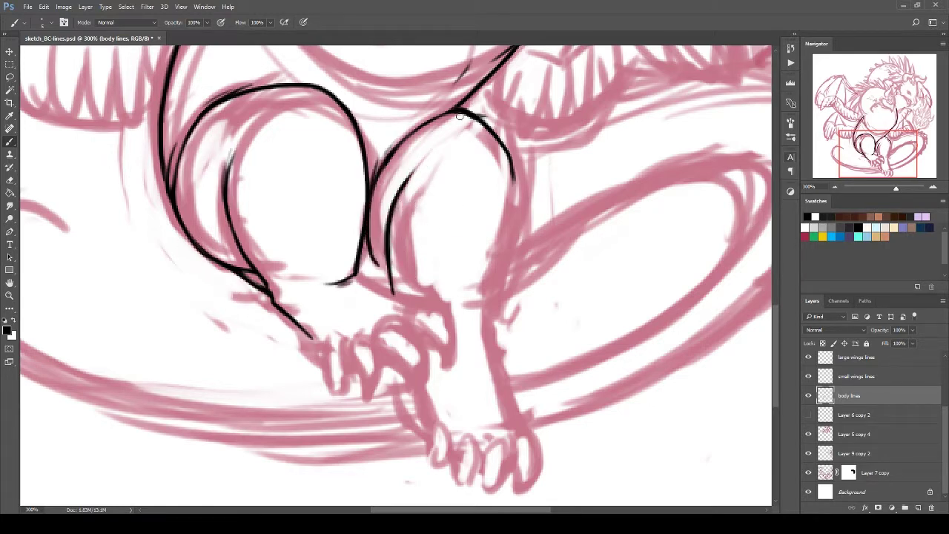
drag(460, 117, 521, 221)
Ink the right leg's outer edge down to the foot and a line from the left thigh's bottom.
scroll(459, 222, up, 5)
scroll(460, 222, down, 5)
mouse_move(475, 304)
mouse_down()
mouse_move(477, 337)
mouse_move(505, 195)
mouse_up()
key(ctrl+z)
scroll(468, 128, down, 2)
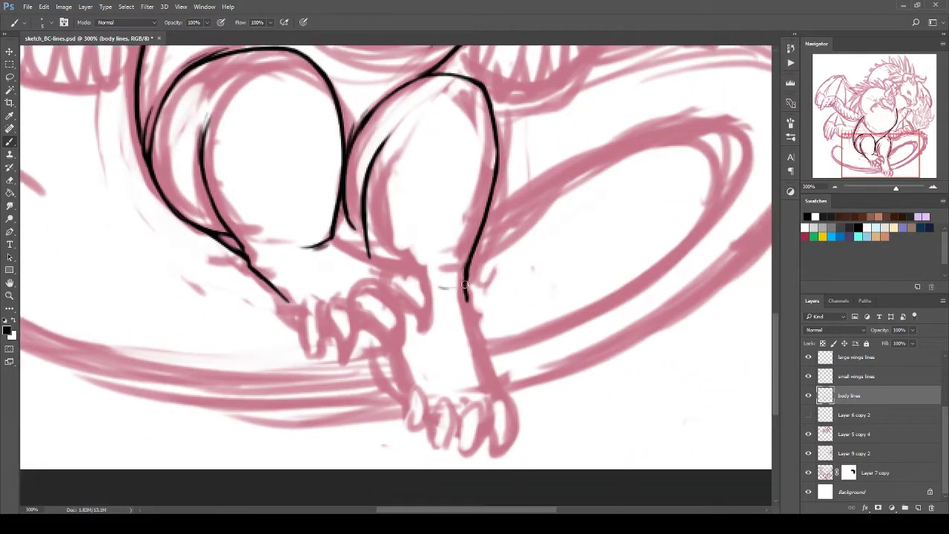
drag(466, 287, 493, 382)
mouse_move(420, 386)
mouse_down()
mouse_move(410, 412)
mouse_move(428, 404)
mouse_move(420, 447)
mouse_up()
drag(331, 239, 393, 264)
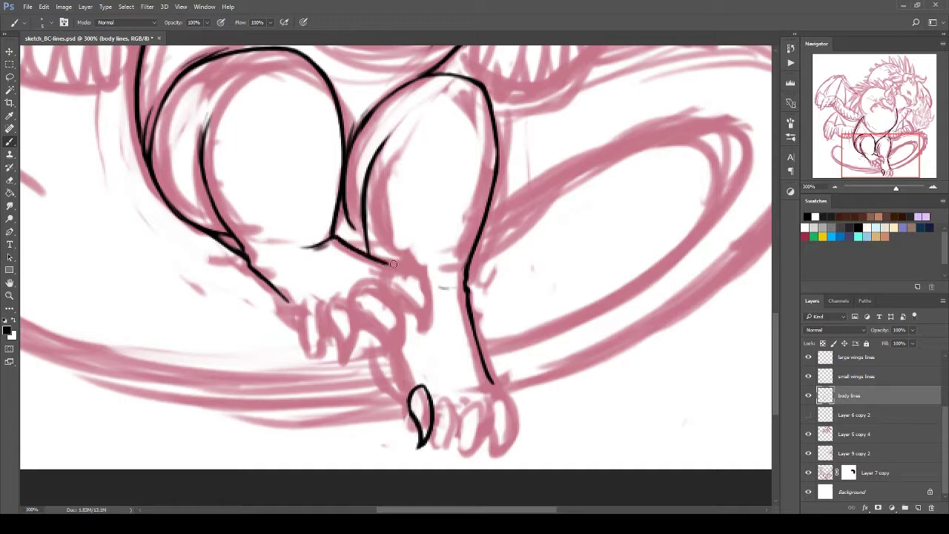
key(ctrl+z)
Draw the scalloped toes along the foot's bottom with taller arches.
drag(413, 406, 493, 393)
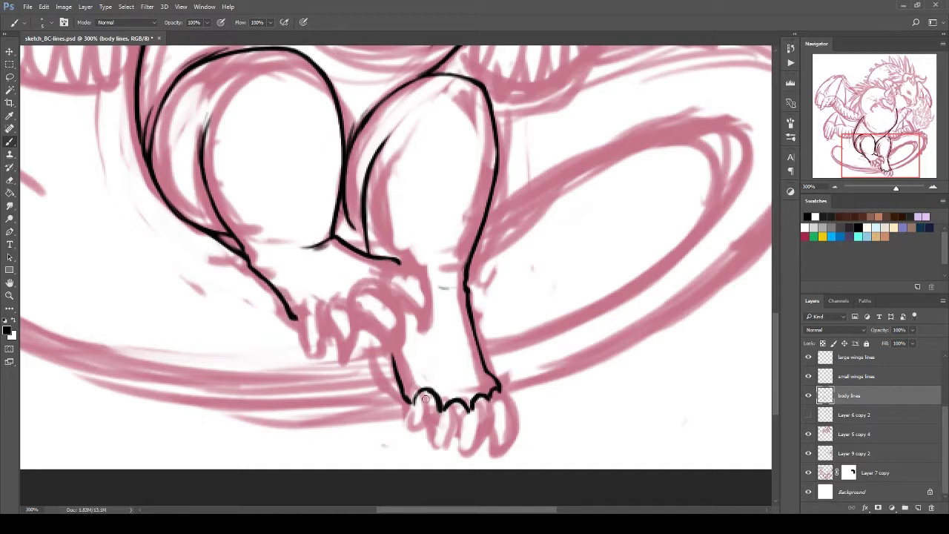
key(ctrl+z)
drag(412, 404, 498, 390)
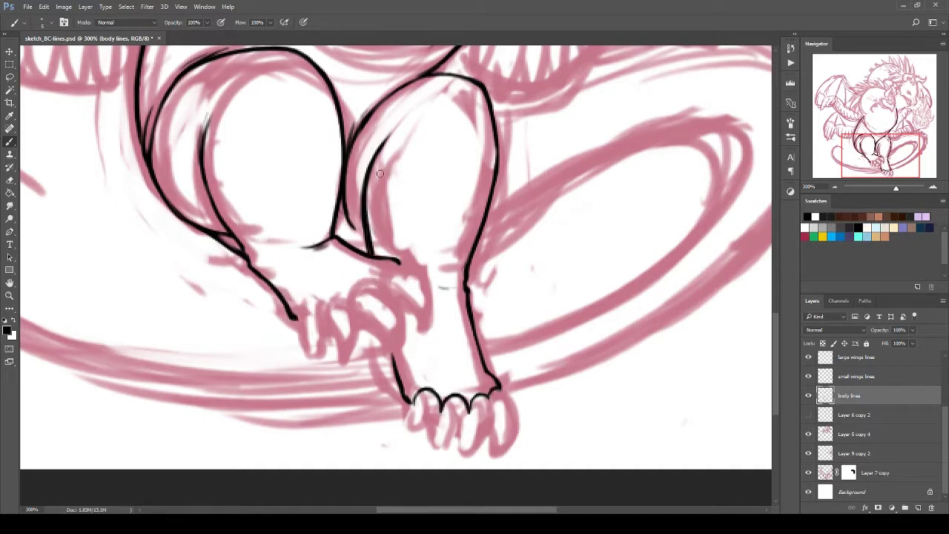
Ink the wing's inner and upper edges.
drag(469, 265, 630, 152)
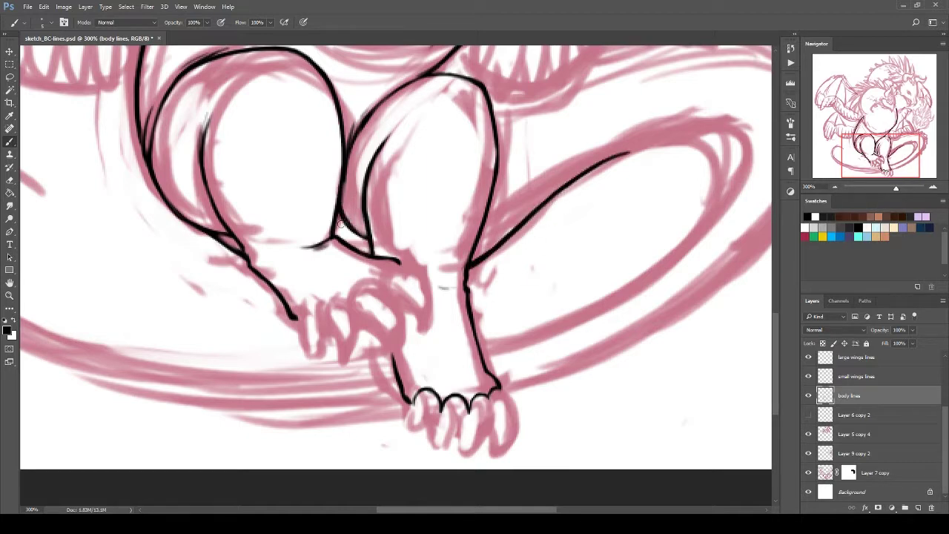
drag(340, 223, 258, 307)
drag(406, 178, 631, 117)
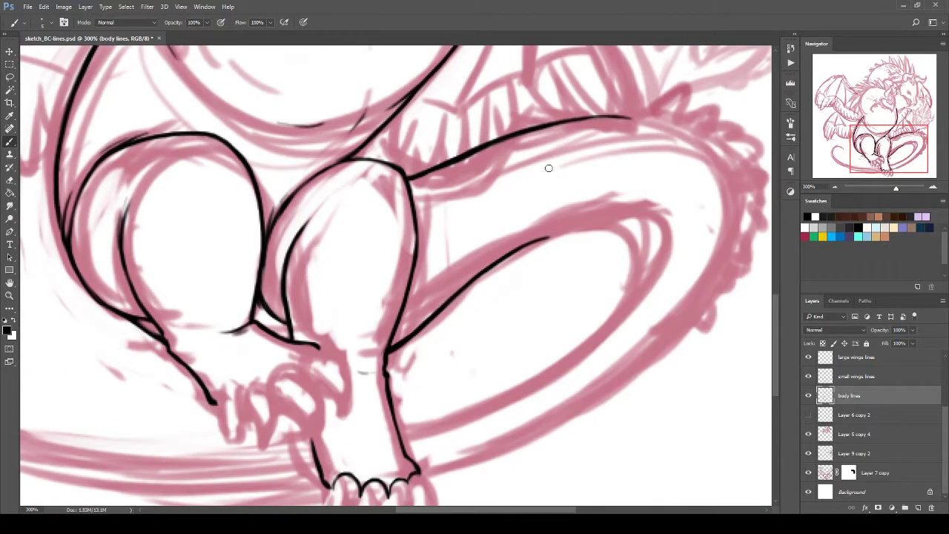
Ink the tail's long outer contour and inner curve, redoing doubled strokes.
drag(548, 167, 468, 181)
mouse_move(550, 130)
mouse_down()
mouse_move(608, 296)
mouse_move(589, 345)
mouse_up()
key(bracketright)
key(bracketright)
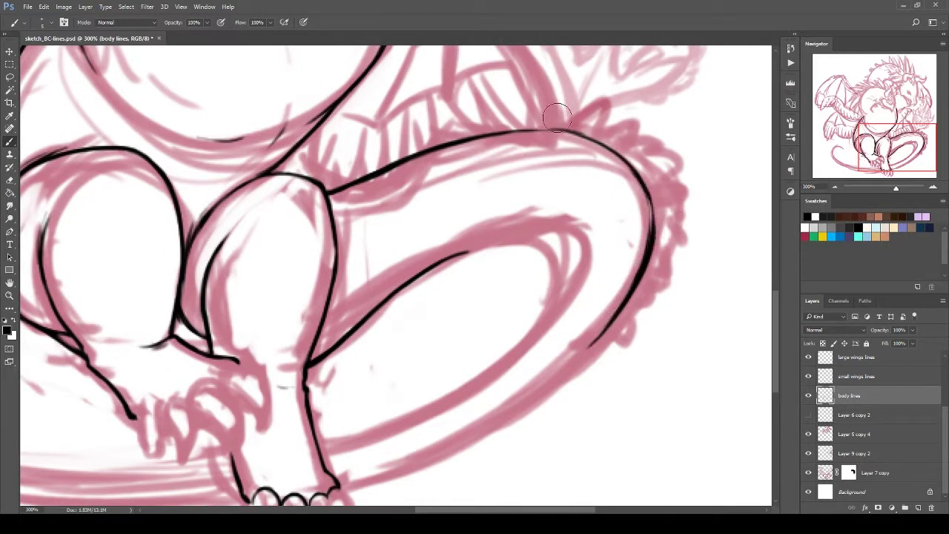
mouse_move(335, 342)
mouse_down()
mouse_move(520, 249)
mouse_move(550, 302)
mouse_up()
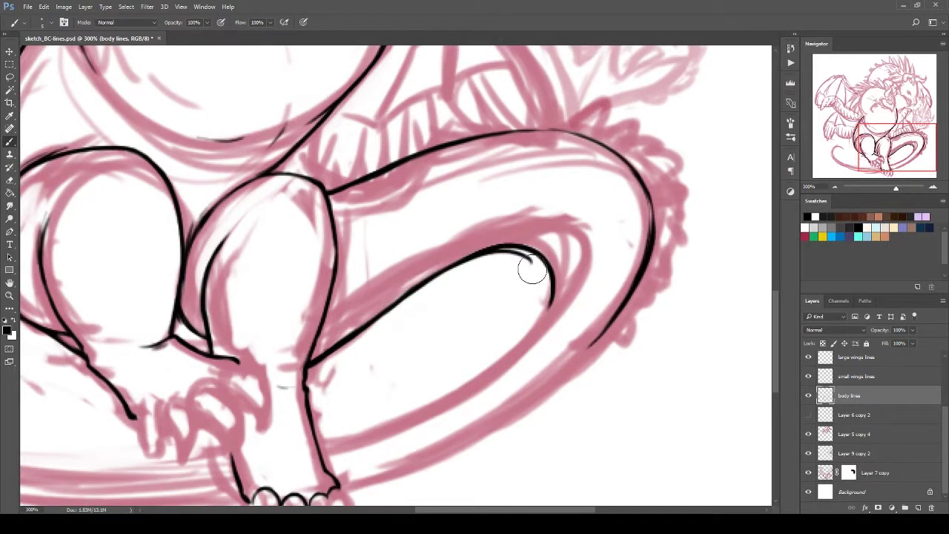
key(ctrl+z)
key(bracketleft)
key(bracketleft)
key(bracketleft)
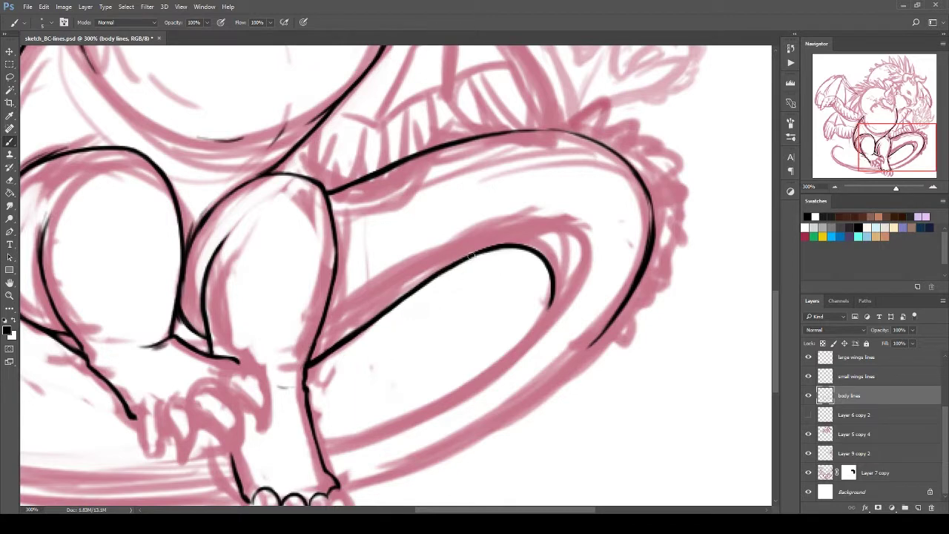
mouse_move(531, 254)
mouse_down()
mouse_move(313, 433)
mouse_move(545, 259)
mouse_move(445, 363)
mouse_move(315, 436)
mouse_up()
key(ctrl+z)
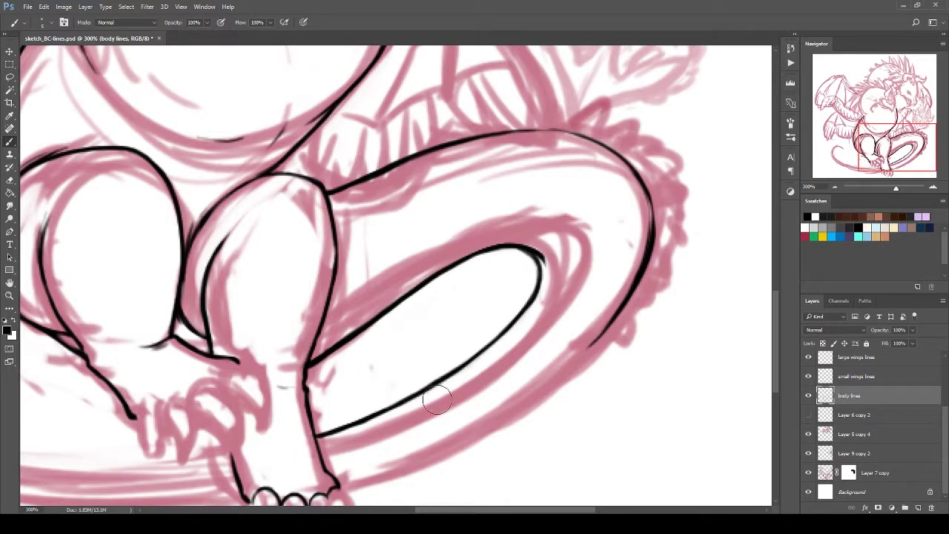
mouse_move(542, 130)
mouse_down()
mouse_move(567, 370)
mouse_move(523, 404)
mouse_up()
key(ctrl+z)
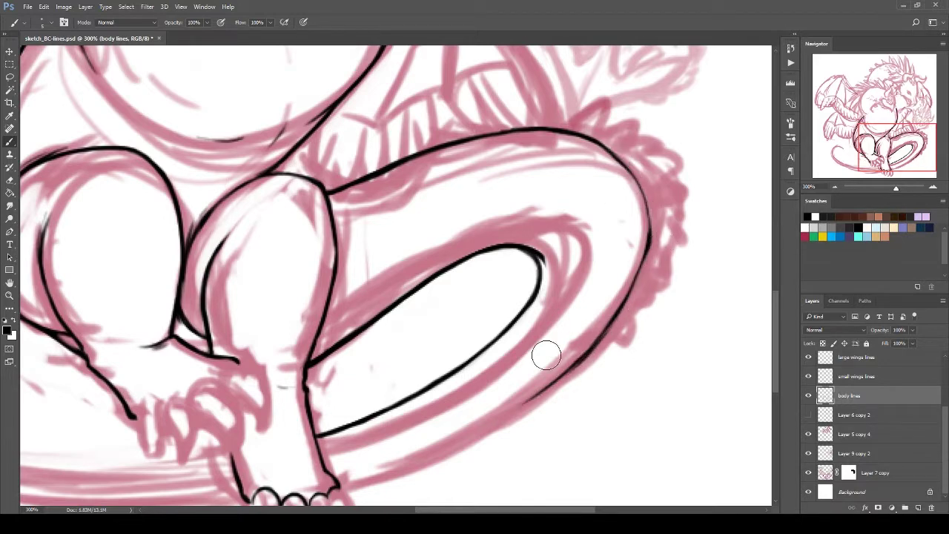
mouse_move(519, 131)
mouse_down()
mouse_move(628, 171)
mouse_move(646, 237)
mouse_move(617, 280)
mouse_up()
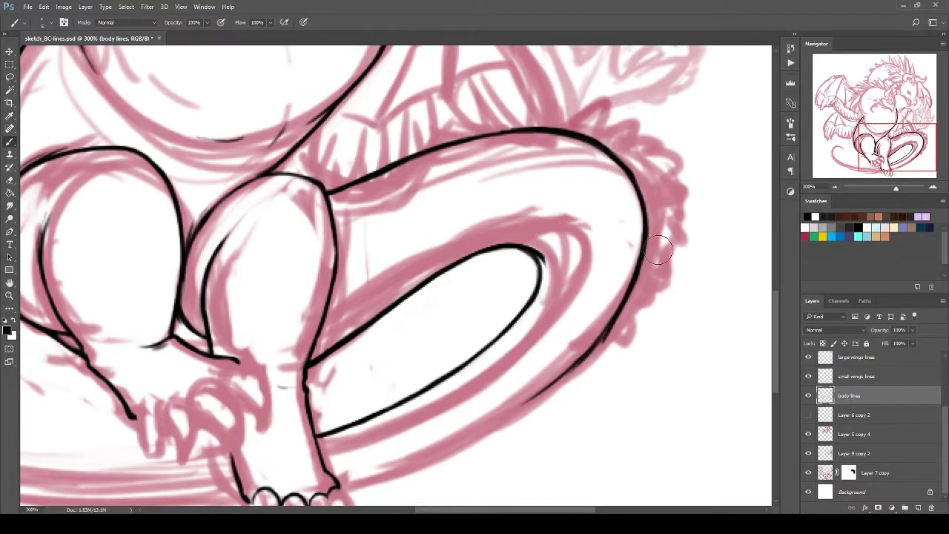
Ink the hand's claw and finger contour and claws on the lower foot.
drag(852, 160, 836, 167)
drag(386, 299, 282, 356)
drag(379, 300, 405, 367)
drag(396, 439, 402, 492)
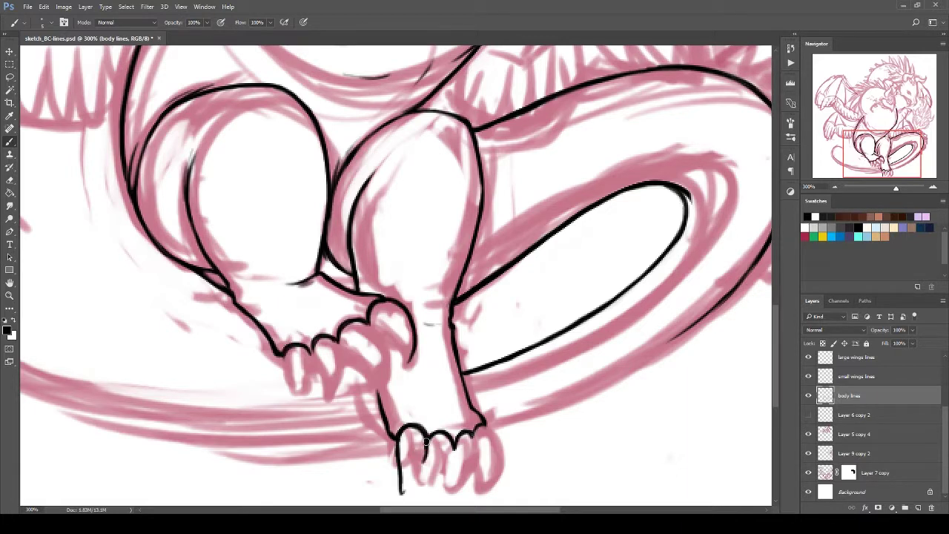
drag(427, 439, 405, 491)
drag(369, 325, 406, 366)
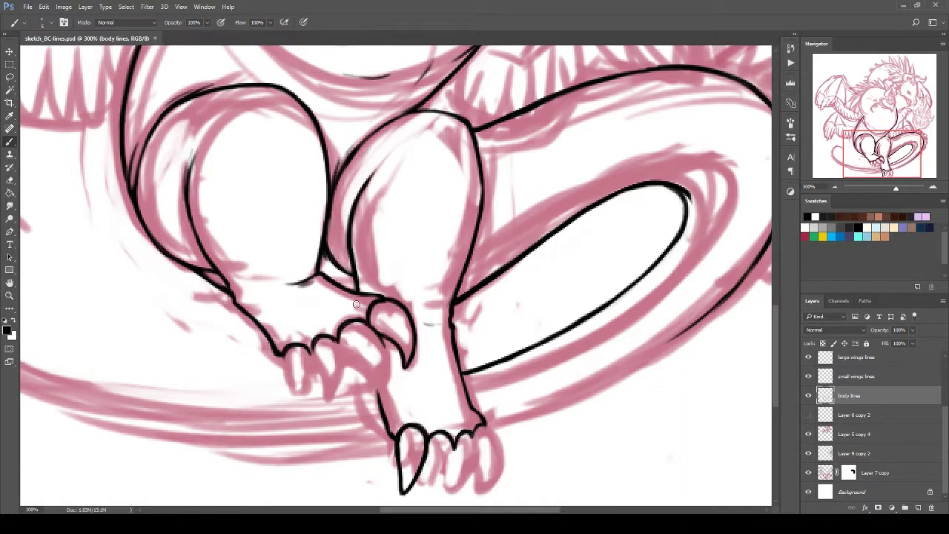
drag(429, 442, 430, 490)
mouse_move(453, 439)
mouse_down()
mouse_move(442, 492)
mouse_move(449, 476)
mouse_up()
Add finger contours on the hand and ink the lower leg's right contour.
drag(371, 328, 386, 385)
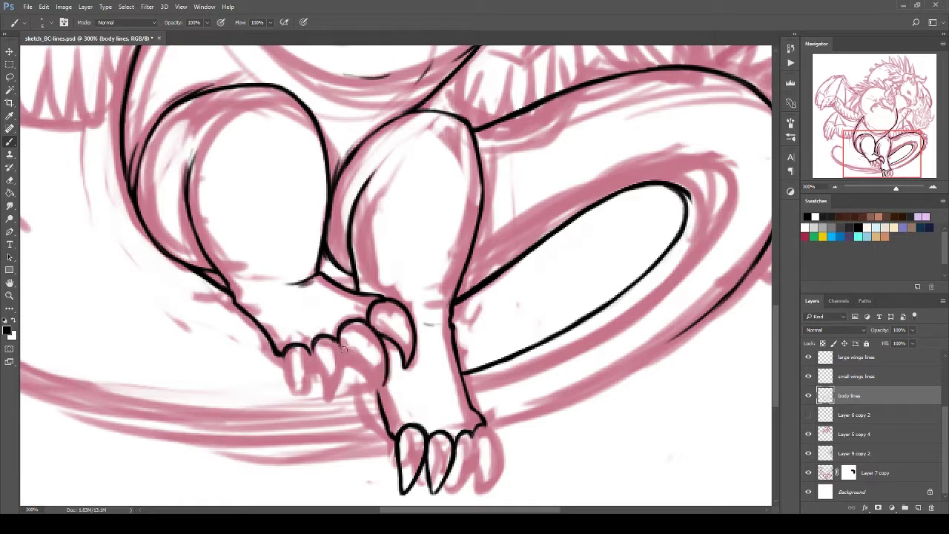
drag(341, 335, 382, 390)
drag(386, 346, 401, 397)
key(ctrl+z)
drag(455, 359, 484, 424)
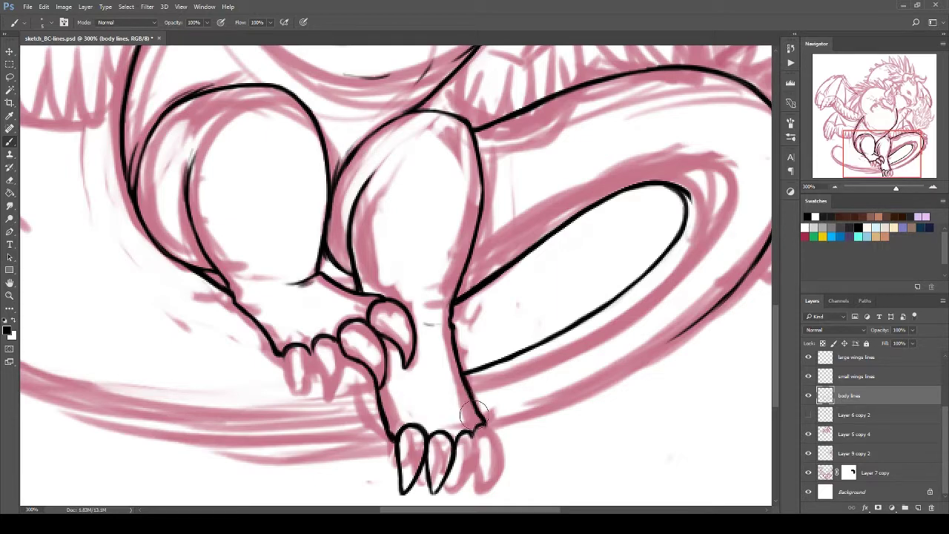
click(835, 187)
Redraw the right thigh's upper contour and the left thigh's right contour cleanly.
scroll(371, 132, up, 2)
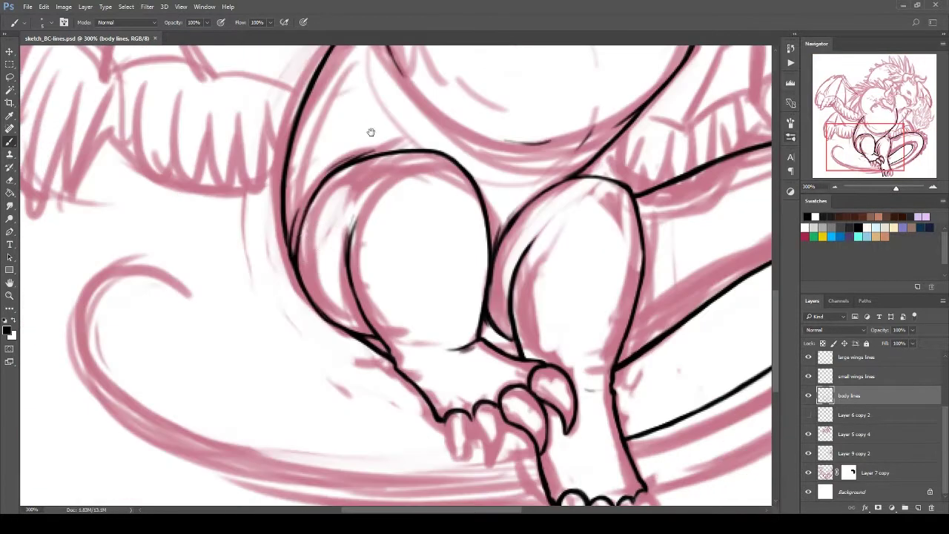
drag(564, 180, 491, 234)
key(ctrl+z)
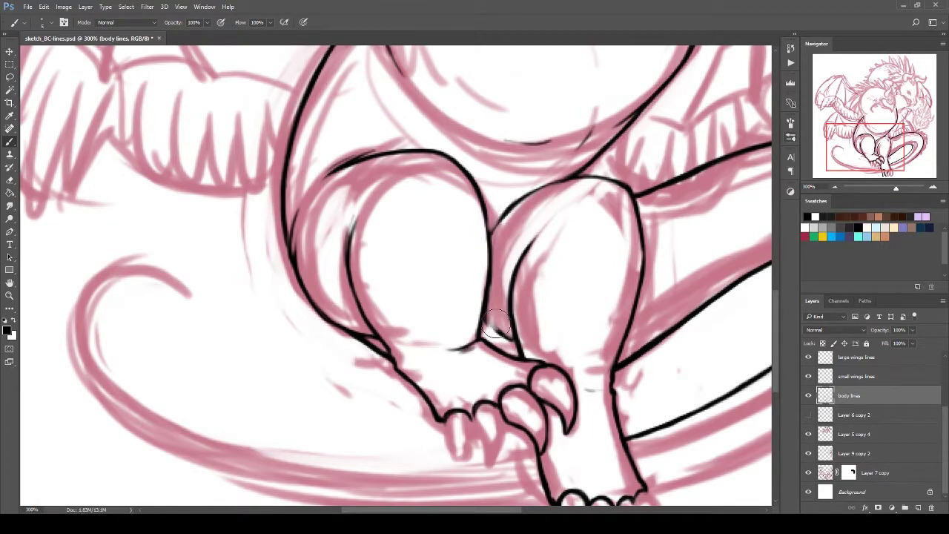
mouse_move(566, 173)
mouse_down()
mouse_move(528, 195)
mouse_move(488, 236)
mouse_up()
drag(516, 340, 482, 333)
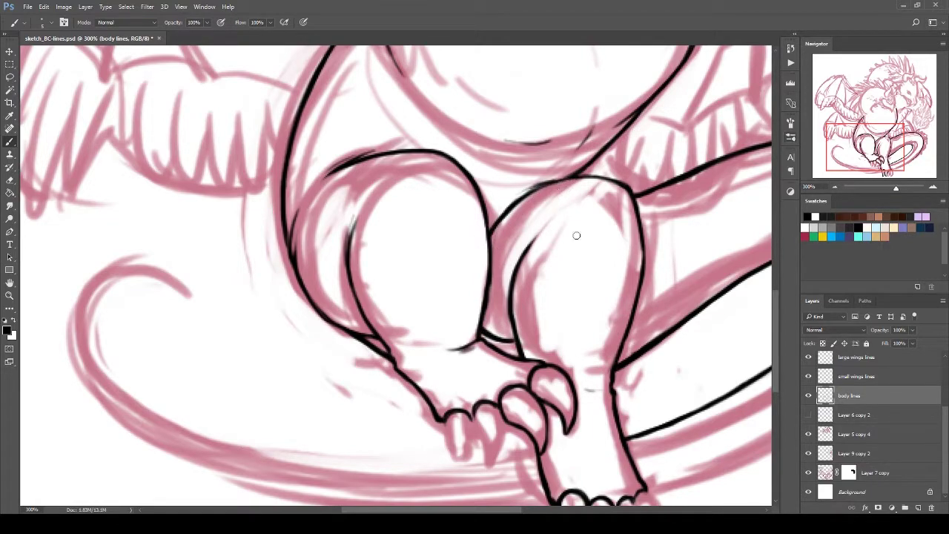
scroll(576, 235, down, 2)
scroll(349, 267, up, 2)
drag(353, 210, 386, 353)
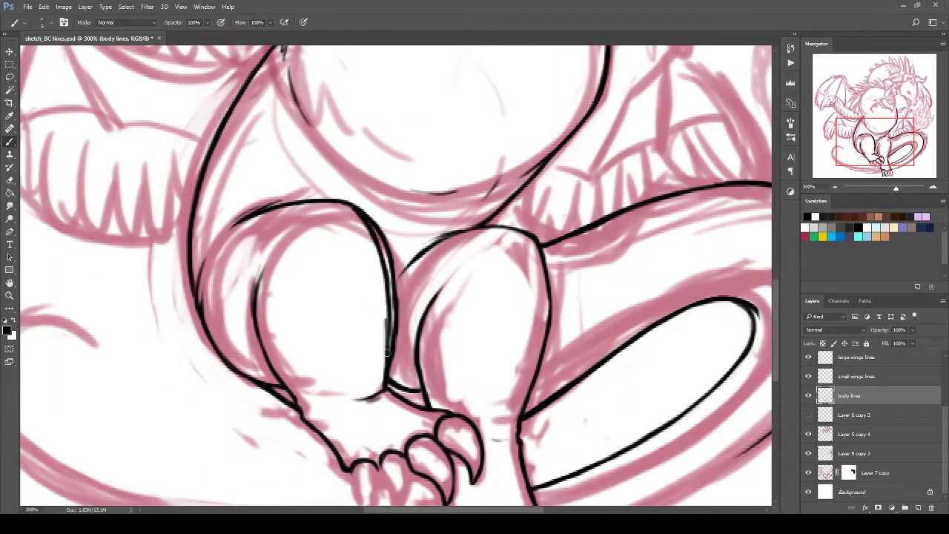
key(ctrl+z)
drag(355, 210, 391, 371)
Redraw the right thigh's left contour and reinforce its top edge.
mouse_move(438, 279)
mouse_down()
mouse_move(416, 340)
mouse_move(423, 401)
mouse_up()
key(bracketright)
key(bracketright)
key(bracketright)
key(ctrl+z)
mouse_move(437, 279)
mouse_down()
mouse_move(417, 338)
mouse_move(421, 386)
mouse_up()
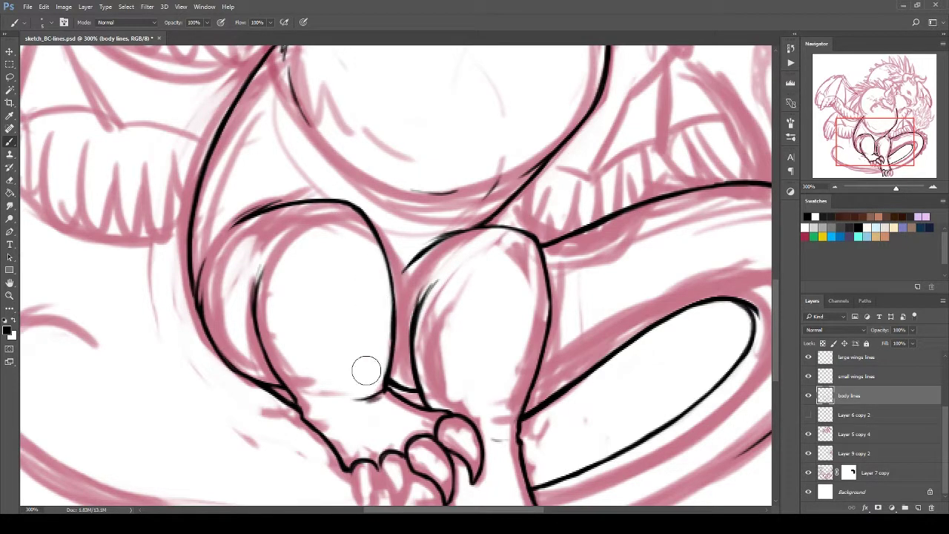
scroll(442, 274, down, 2)
scroll(393, 281, up, 2)
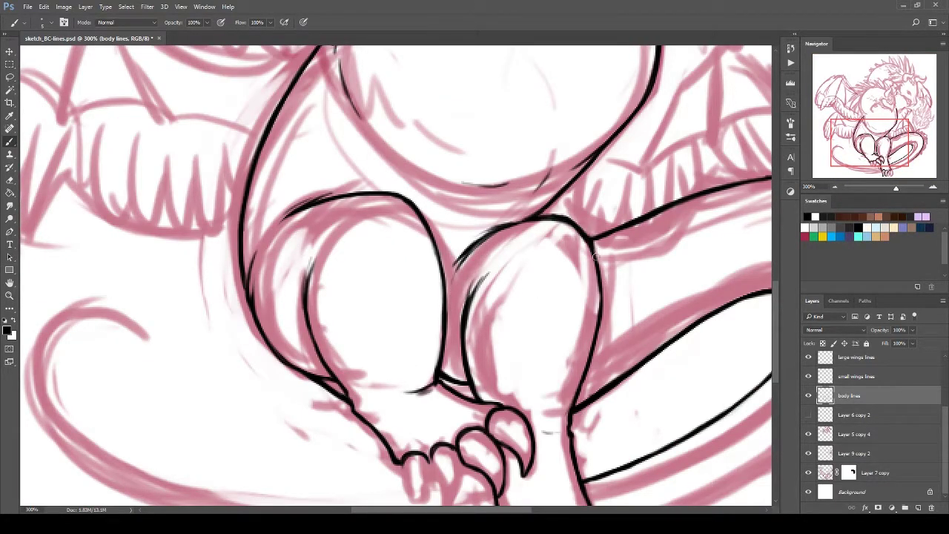
mouse_move(497, 222)
mouse_down()
mouse_move(597, 244)
mouse_move(486, 174)
mouse_move(474, 93)
mouse_up()
Ink claw outlines on both feet and redraw the leg contour with the leftmost claw.
drag(461, 404, 454, 445)
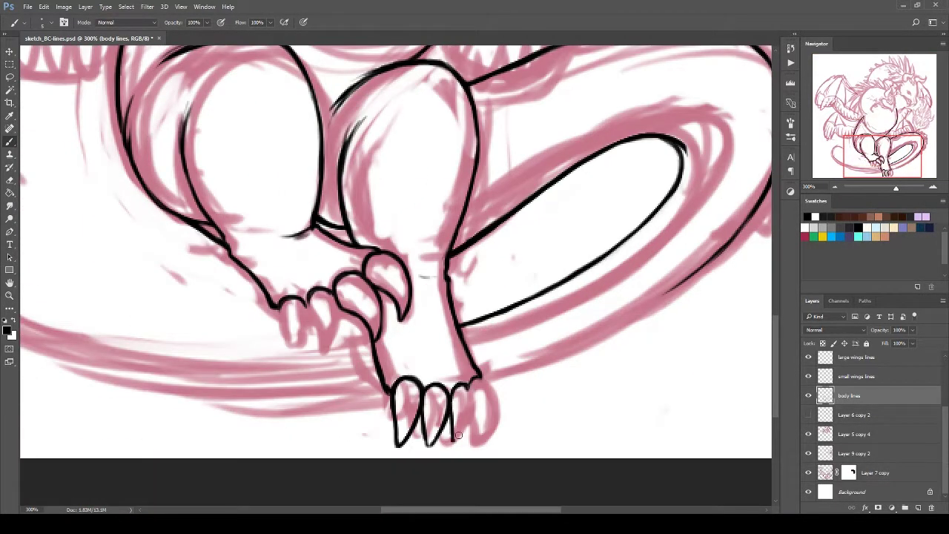
drag(476, 386, 464, 445)
mouse_move(454, 443)
mouse_down()
mouse_move(467, 389)
mouse_move(481, 425)
mouse_up()
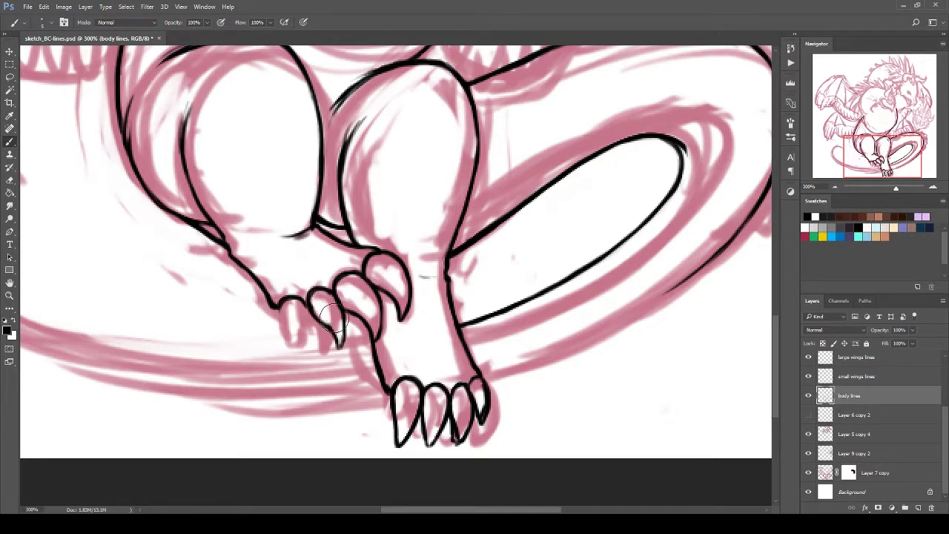
drag(331, 293, 340, 343)
drag(280, 303, 300, 339)
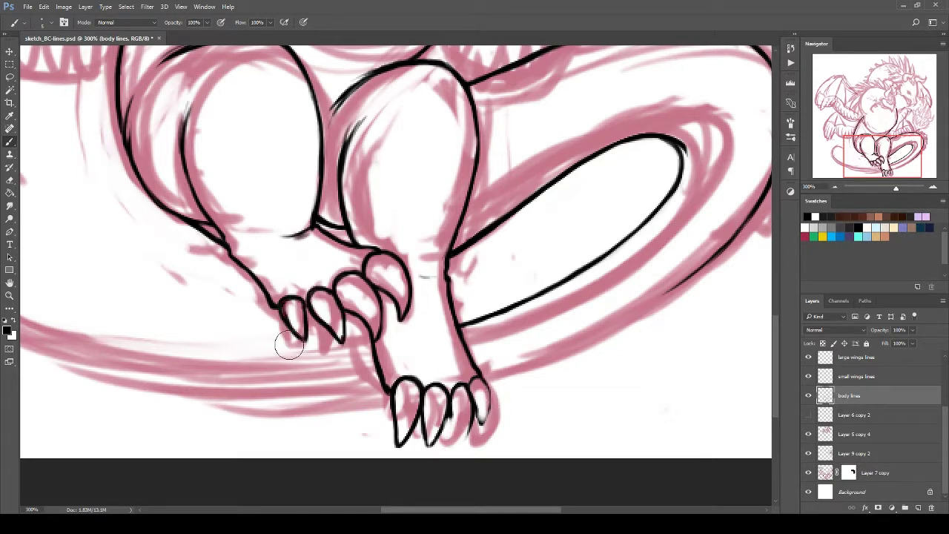
drag(370, 347, 397, 447)
drag(443, 397, 419, 386)
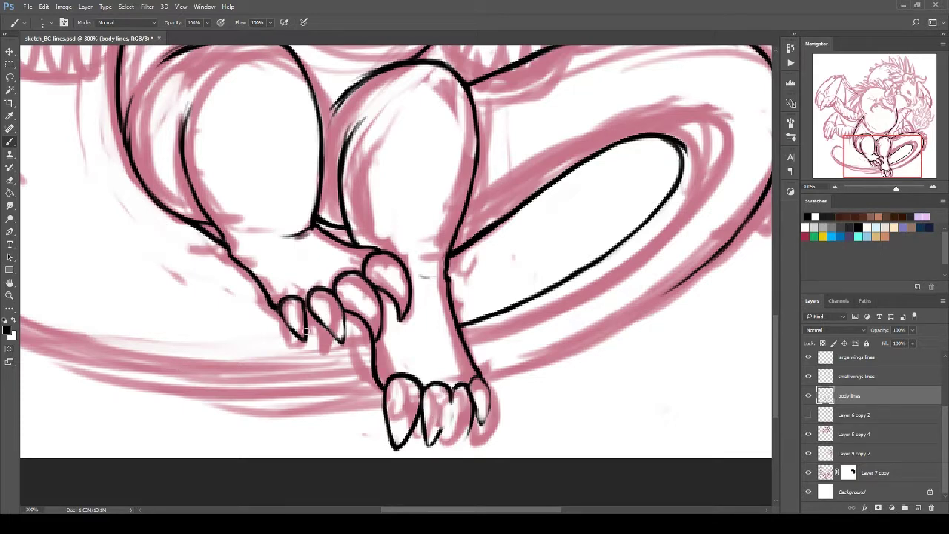
Bolden the right foot's middle and rightmost claws with a bigger brush.
key(bracketright)
key(bracketright)
key(bracketright)
key(bracketright)
key(bracketright)
key(bracketright)
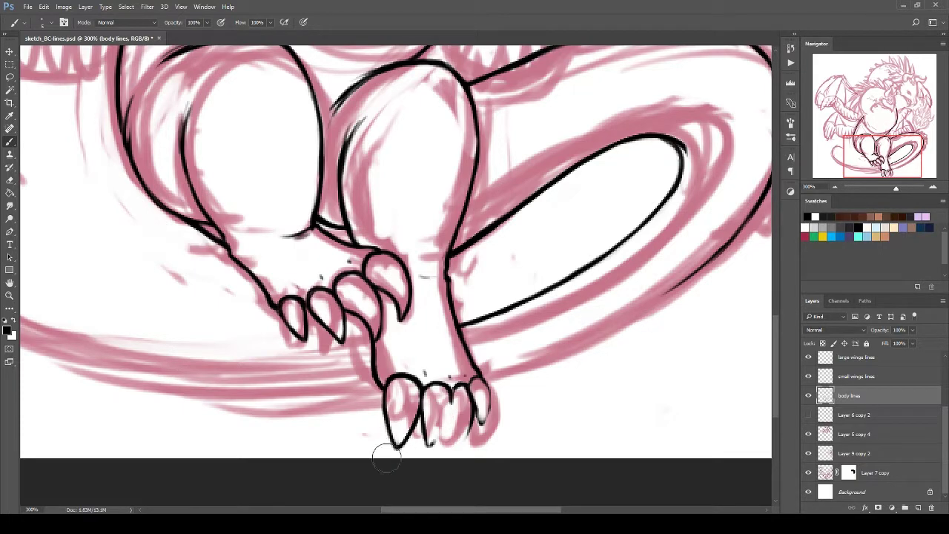
mouse_move(475, 383)
mouse_down()
mouse_move(448, 391)
mouse_move(436, 447)
mouse_up()
drag(424, 393, 433, 449)
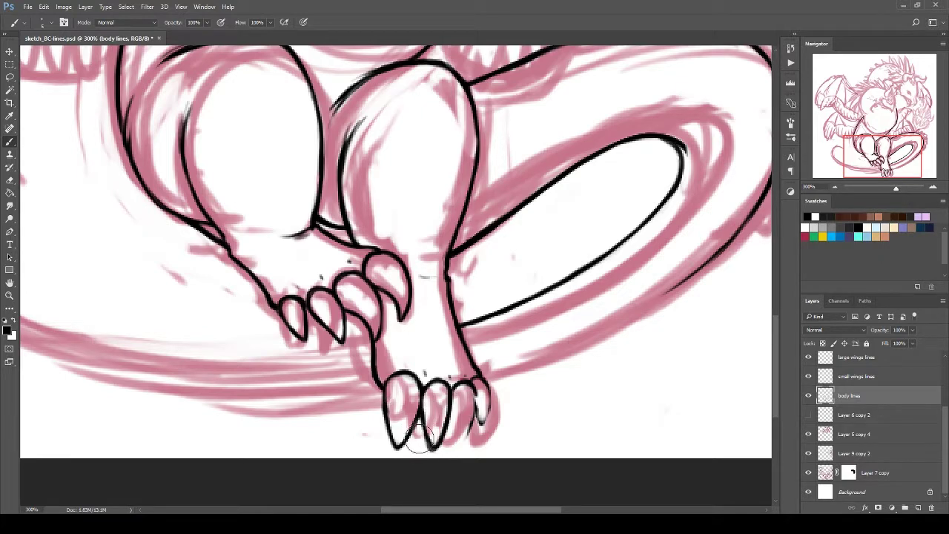
drag(480, 392, 474, 427)
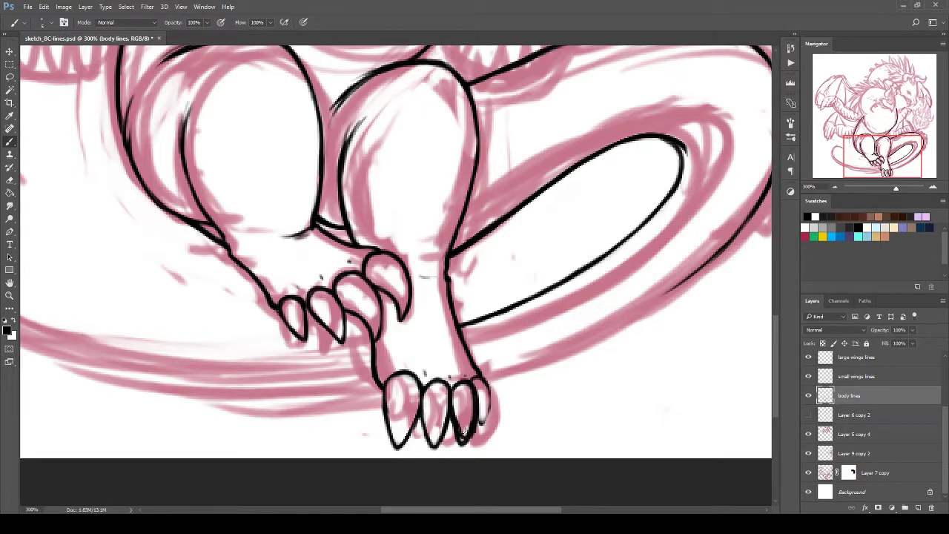
key(ctrl+alt+z)
key(ctrl+alt+z)
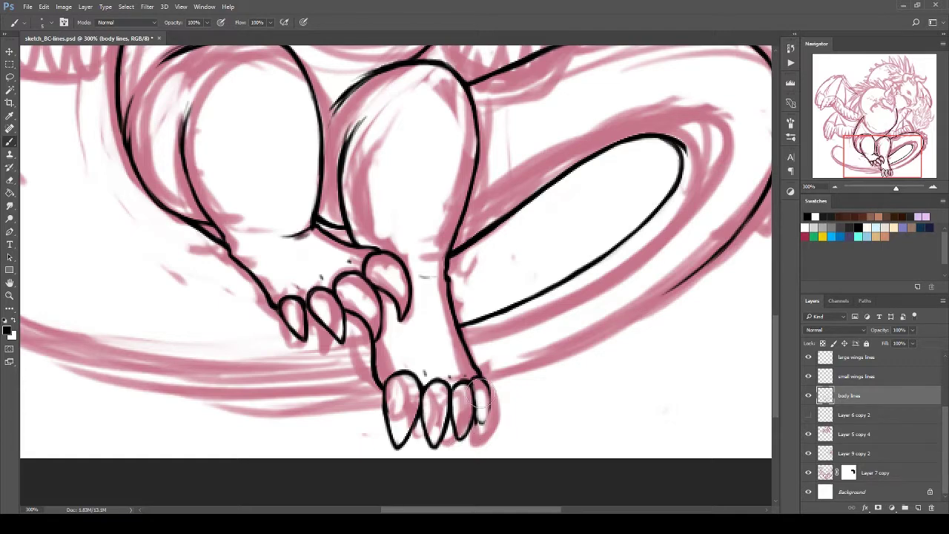
Dismiss the OpenGL error, zoom out, and add a new empty Layer 1 above body lines.
drag(496, 425, 422, 448)
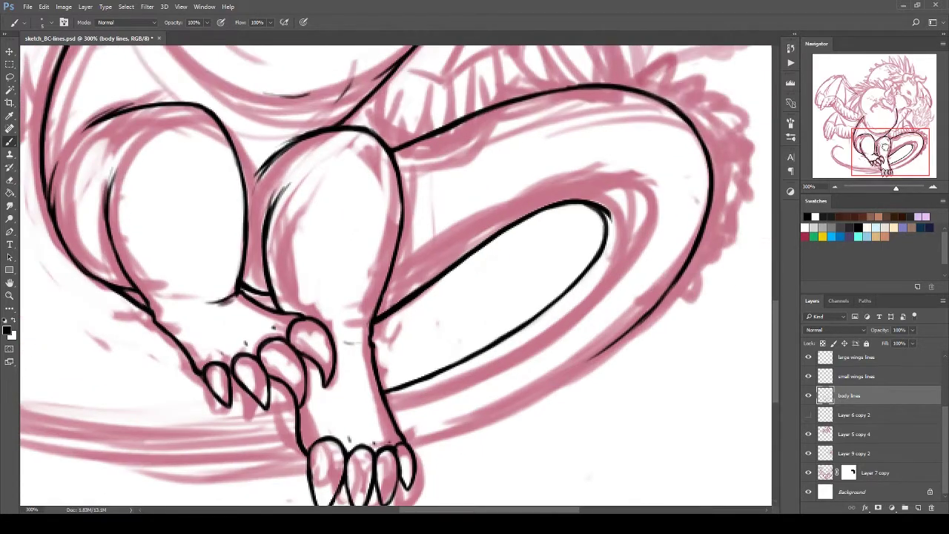
click(445, 201)
key(Return)
drag(445, 201, 478, 182)
drag(474, 222, 445, 312)
key(ctrl+minus)
key(ctrl+shift+alt+n)
mouse_move(279, 353)
mouse_down()
mouse_move(256, 378)
mouse_move(270, 393)
mouse_move(467, 152)
mouse_up()
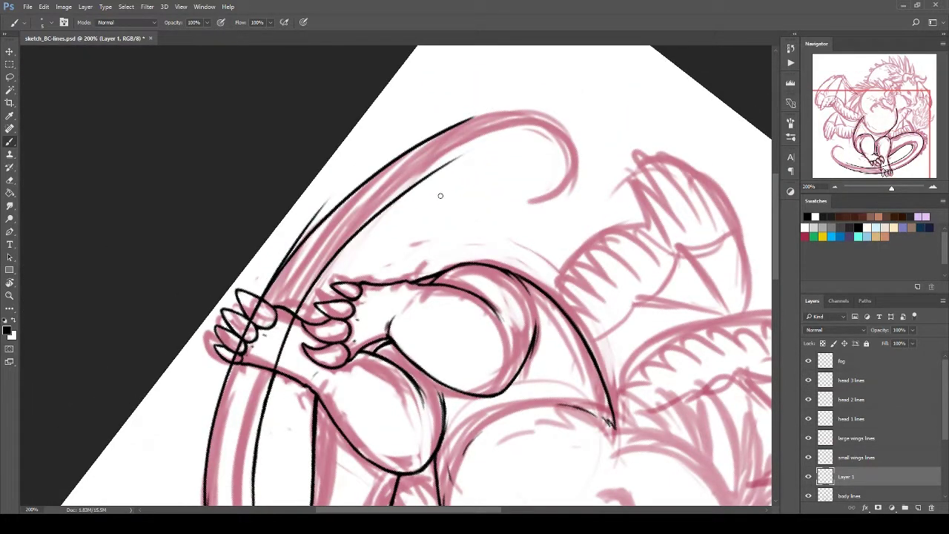
Ink the long outer tail curve on Layer 1, stepping back through rejected strokes.
key(ctrl+z)
drag(274, 396, 468, 152)
mouse_move(277, 245)
mouse_down()
mouse_move(445, 127)
mouse_move(474, 135)
mouse_up()
key(ctrl+z)
mouse_move(282, 250)
mouse_down()
mouse_move(486, 148)
mouse_move(324, 223)
mouse_move(222, 434)
mouse_up()
key(ctrl+z)
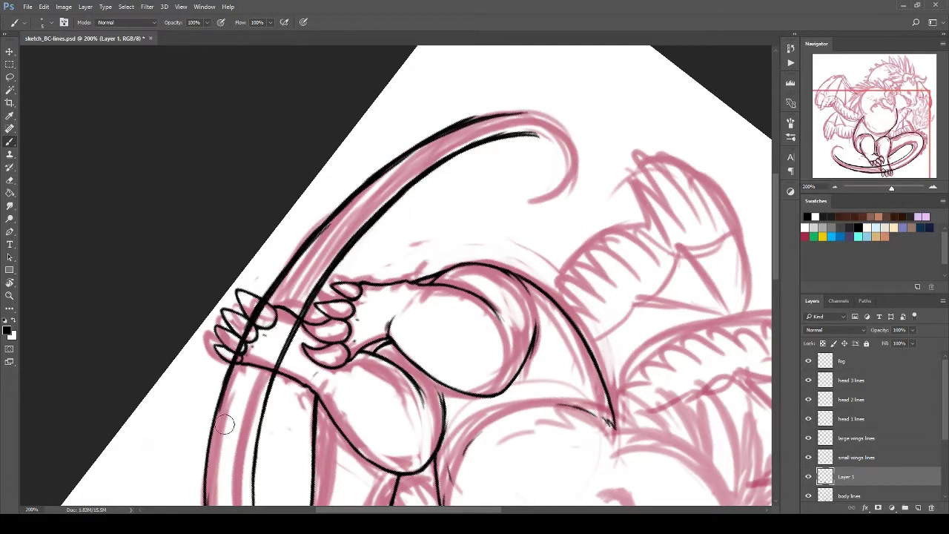
key(ctrl+z)
key(ctrl+alt+z)
key(ctrl+alt+z)
key(ctrl+alt+z)
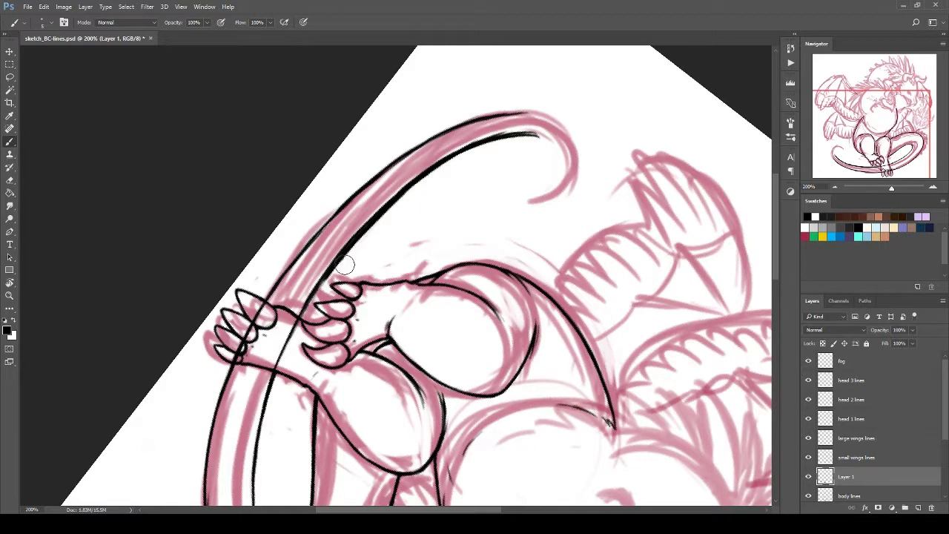
Erase the inner tail line where it crosses the hand's claws.
drag(303, 310, 269, 389)
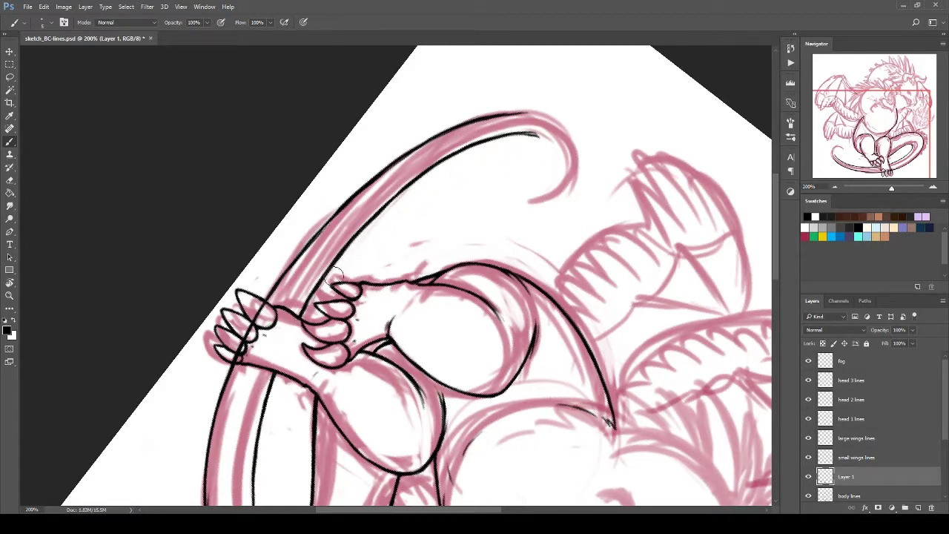
key(ctrl+z)
drag(266, 306, 239, 363)
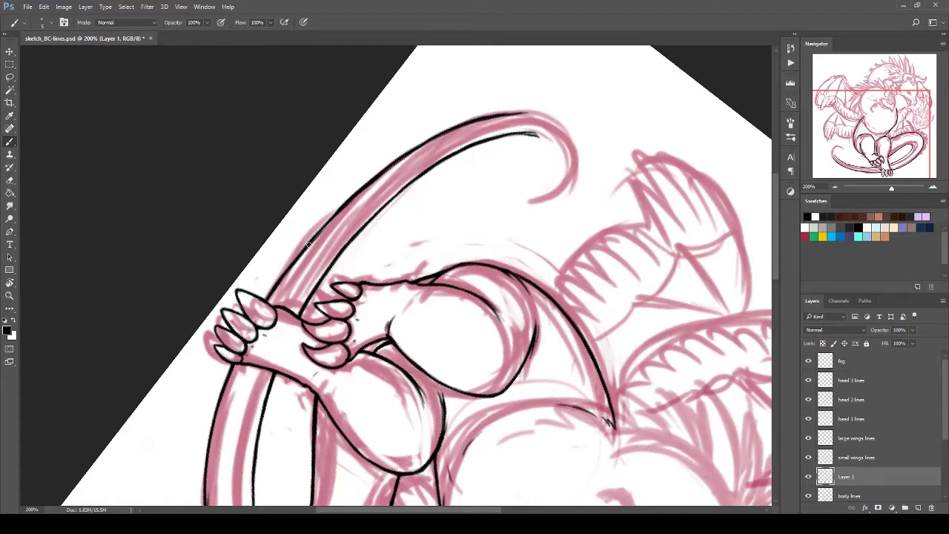
Ink the tail's hooked tip curl in a rotated view, then reset the rotation upright.
key(r)
drag(326, 153, 259, 270)
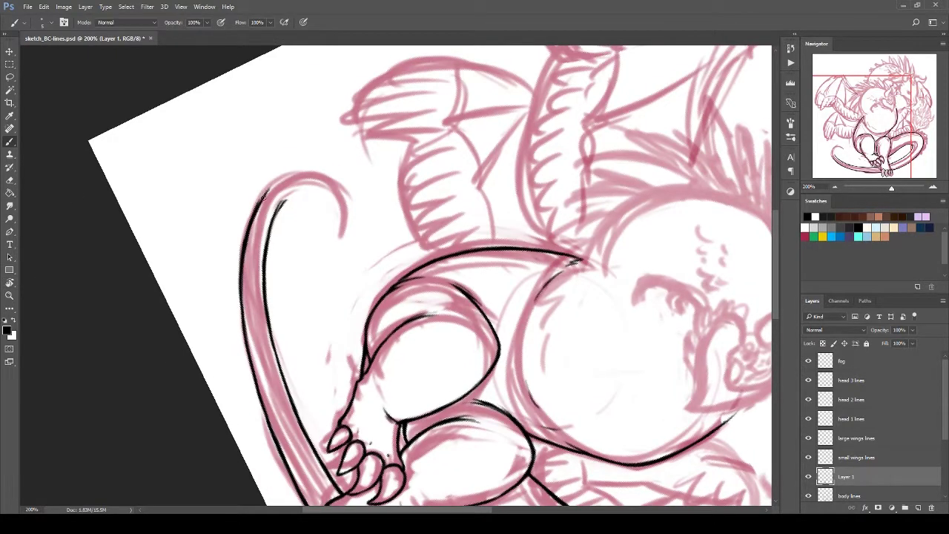
drag(264, 198, 346, 241)
drag(278, 219, 340, 254)
drag(264, 249, 349, 257)
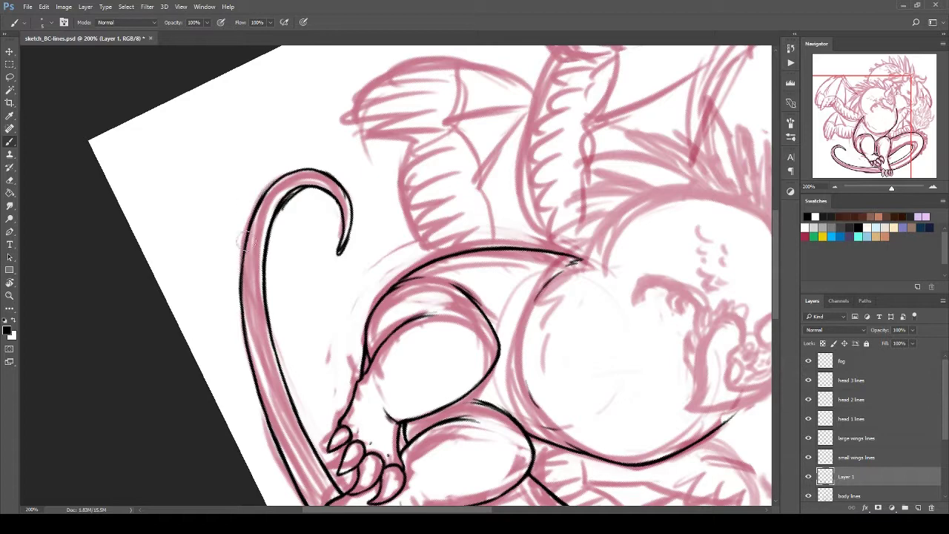
key(ctrl+z)
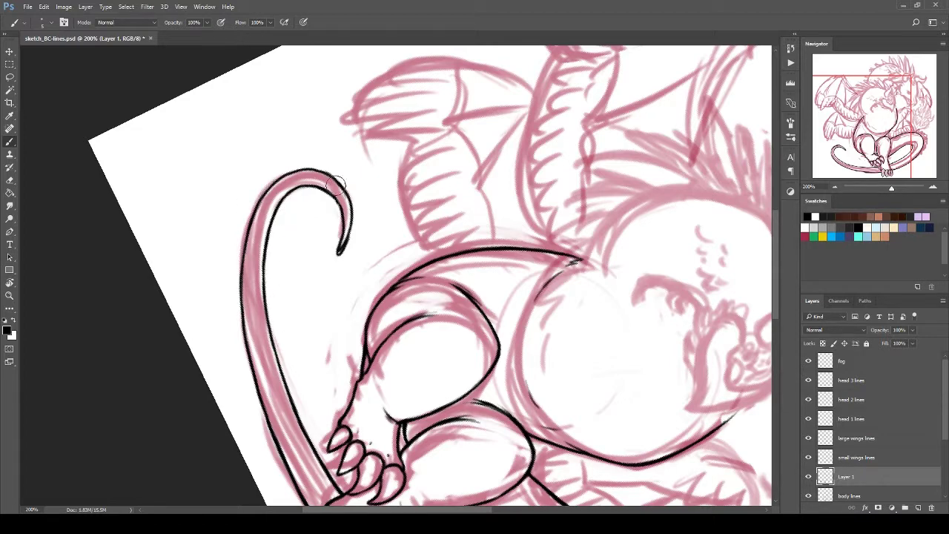
key(r)
drag(330, 212, 321, 302)
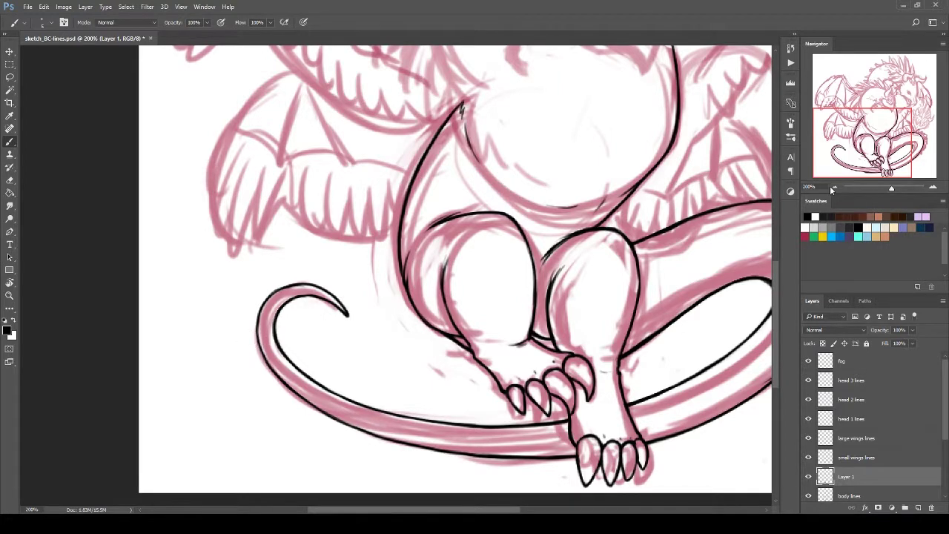
Merge Layer 1 down into the body lines layer.
click(862, 141)
right_click(849, 473)
click(834, 319)
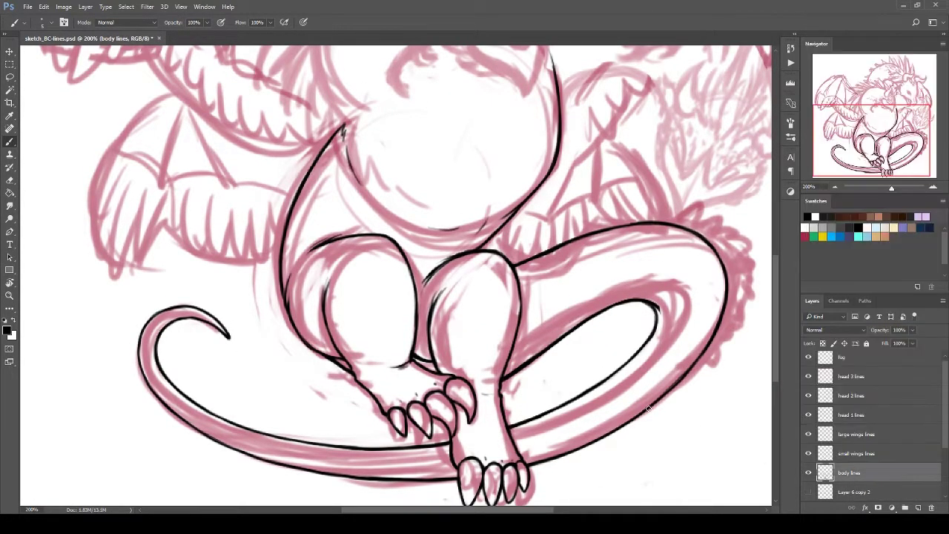
Add black spikes along the tail's upper ridge on a new layer and merge it into body lines.
key(ctrl+shift+alt+n)
scroll(434, 262, up, 3)
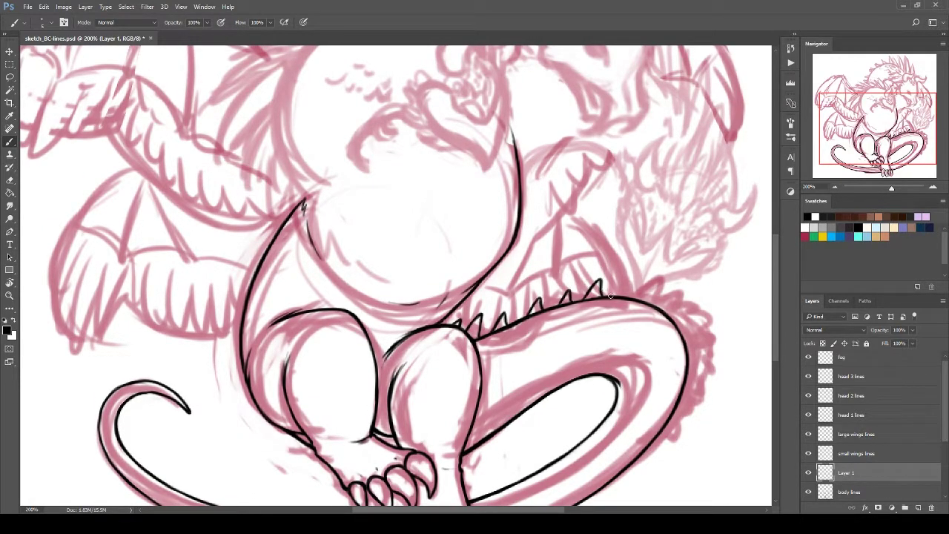
scroll(689, 279, down, 3)
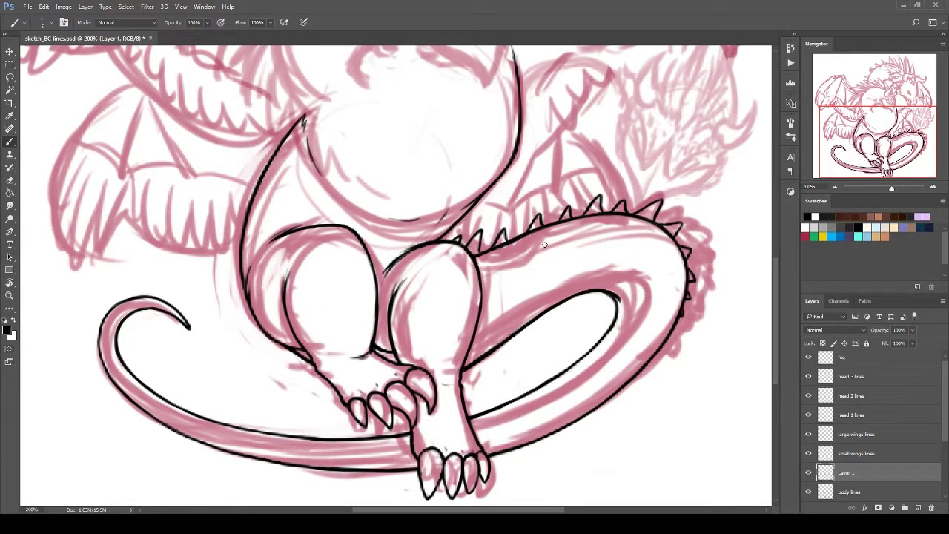
drag(544, 245, 469, 253)
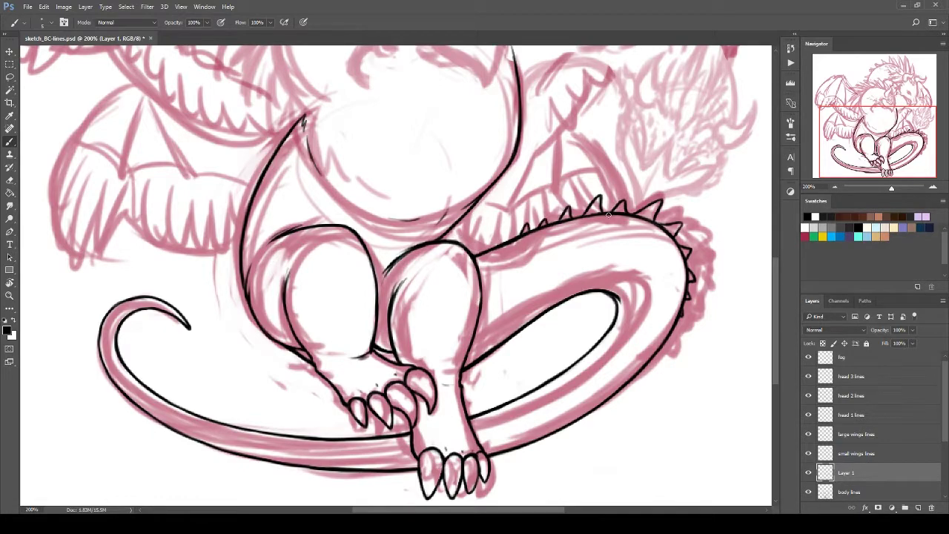
key(ctrl+e)
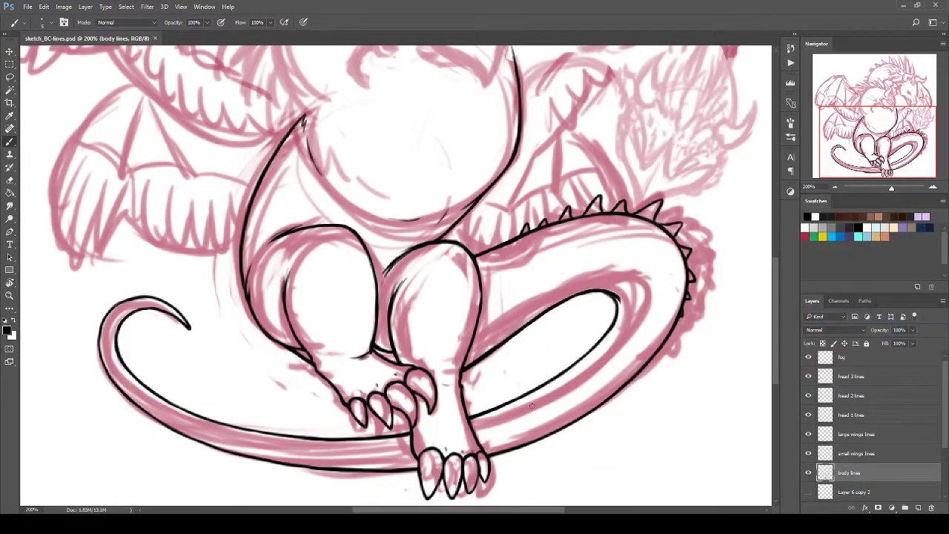
Lock the body lines layer and select the Layer 9 copy 2 sketch layer.
click(822, 342)
scroll(396, 276, up, 6)
click(860, 454)
On head 1 lines, ink the small dragon's eye, undoing three thick stray strokes.
drag(912, 345, 925, 345)
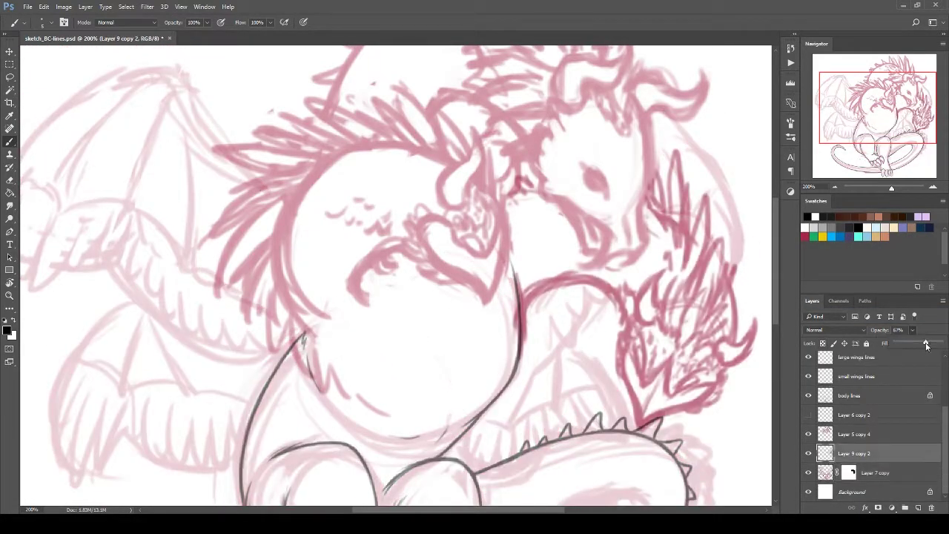
scroll(860, 415, up, 2)
click(851, 419)
scroll(473, 360, right, 5)
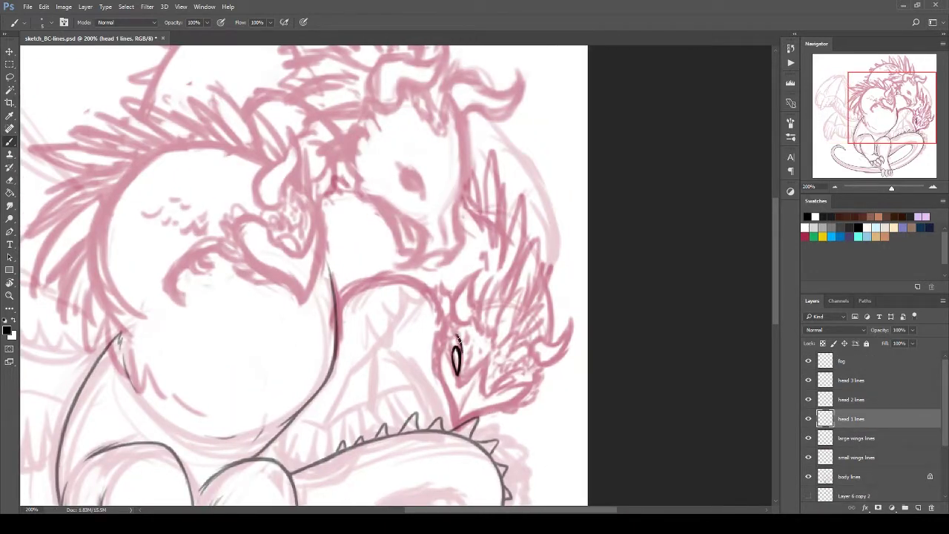
drag(447, 343, 455, 425)
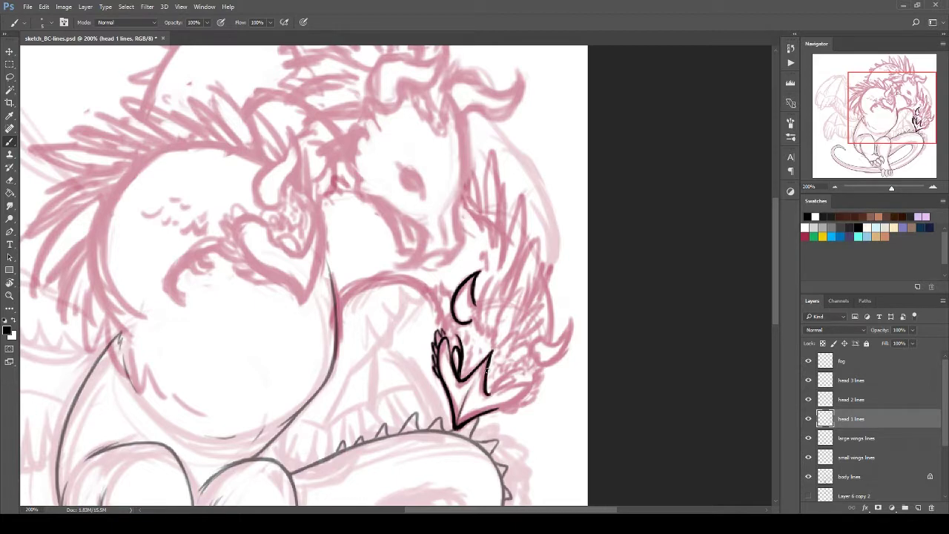
key(ctrl+z)
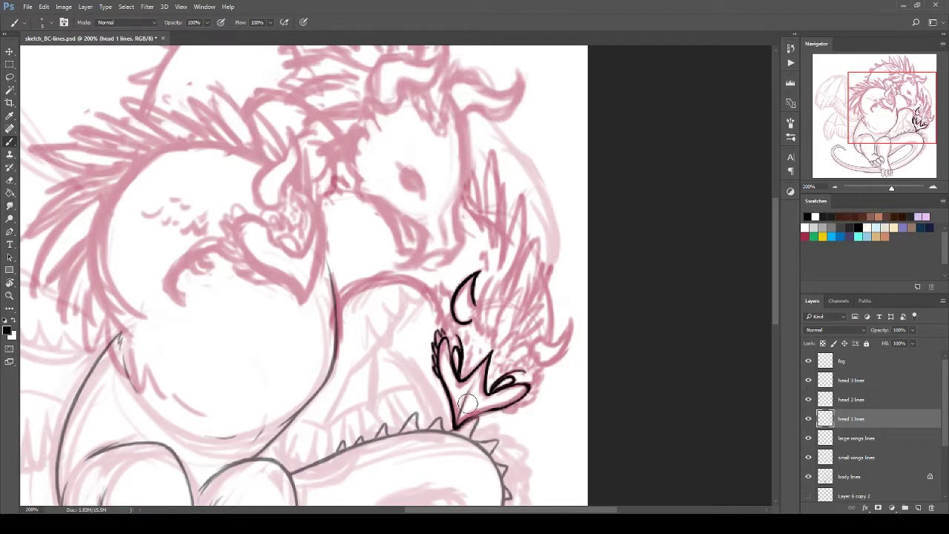
key(ctrl+z)
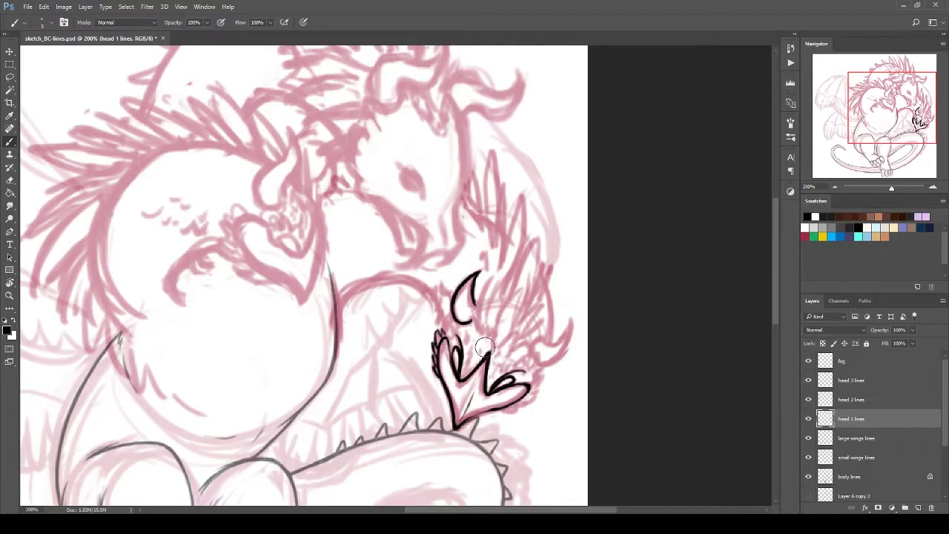
key(ctrl+z)
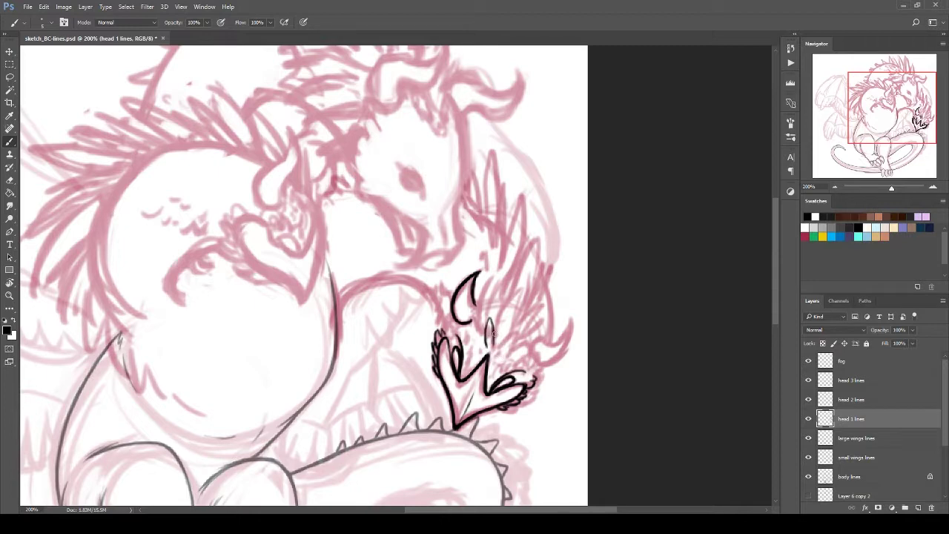
Ink a pointed spike and the right-side crescent, undoing the crescent and neck curve strokes.
drag(492, 332, 506, 338)
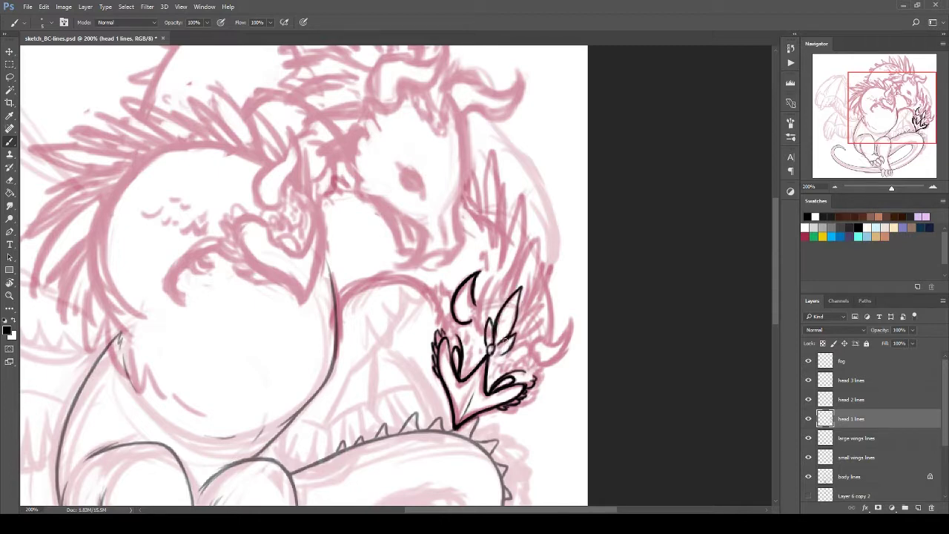
drag(570, 319, 536, 357)
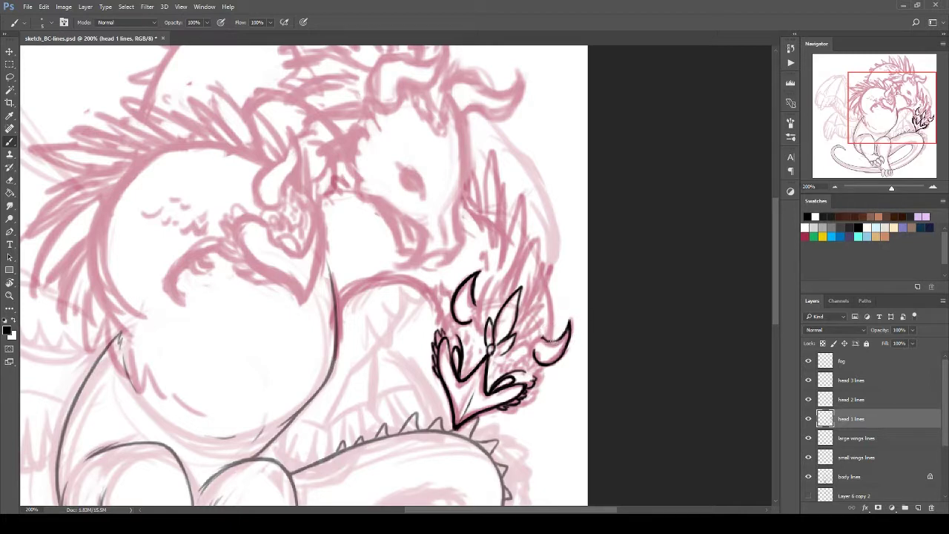
key(ctrl+z)
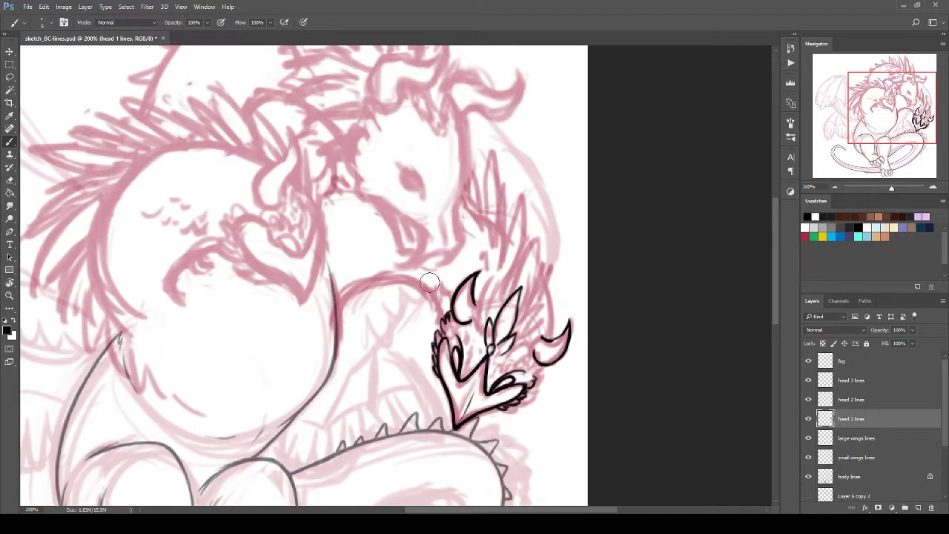
mouse_move(337, 320)
mouse_down()
mouse_move(385, 279)
mouse_move(433, 298)
mouse_up()
key(ctrl+z)
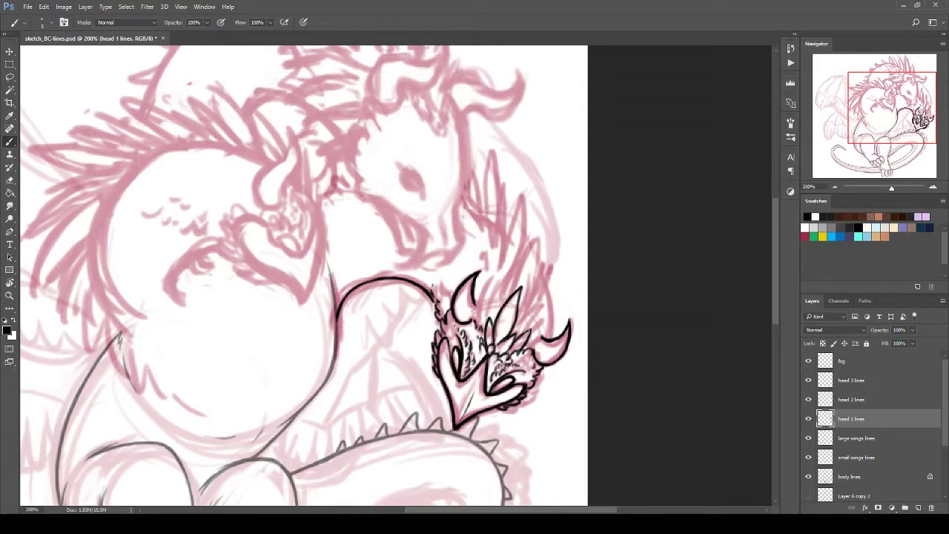
Ink the small head's spiky crest with hair marks and tall spikes along its top.
drag(484, 326, 478, 287)
key(ctrl+z)
key(ctrl+z)
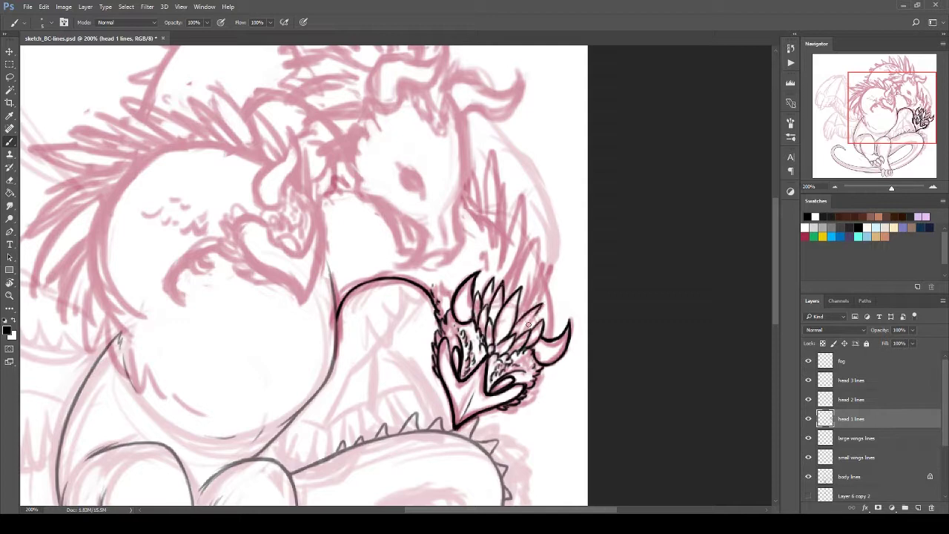
mouse_move(534, 319)
mouse_down()
mouse_move(524, 272)
mouse_move(538, 322)
mouse_move(543, 316)
mouse_move(469, 263)
mouse_up()
mouse_move(525, 274)
mouse_down()
mouse_move(537, 222)
mouse_move(542, 287)
mouse_up()
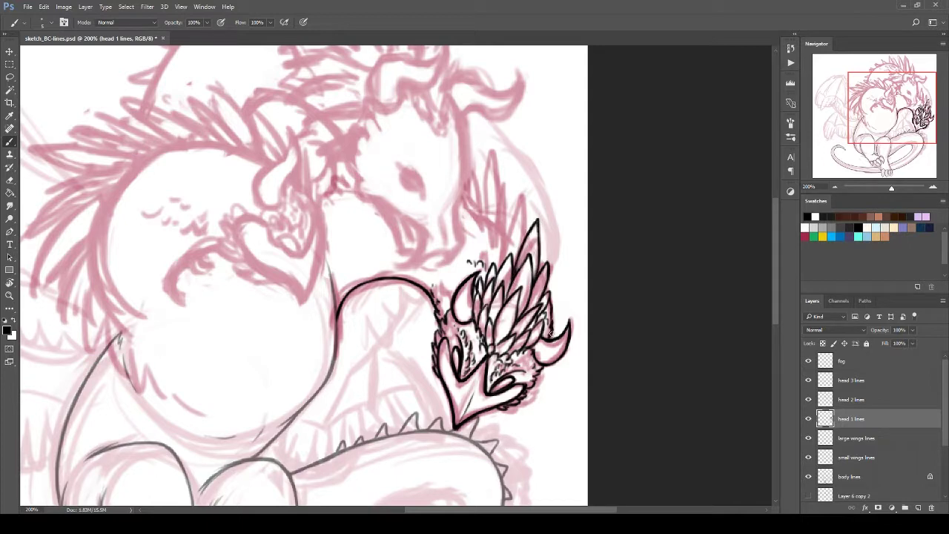
mouse_move(498, 262)
mouse_down()
mouse_move(525, 220)
mouse_move(499, 216)
mouse_move(508, 178)
mouse_up()
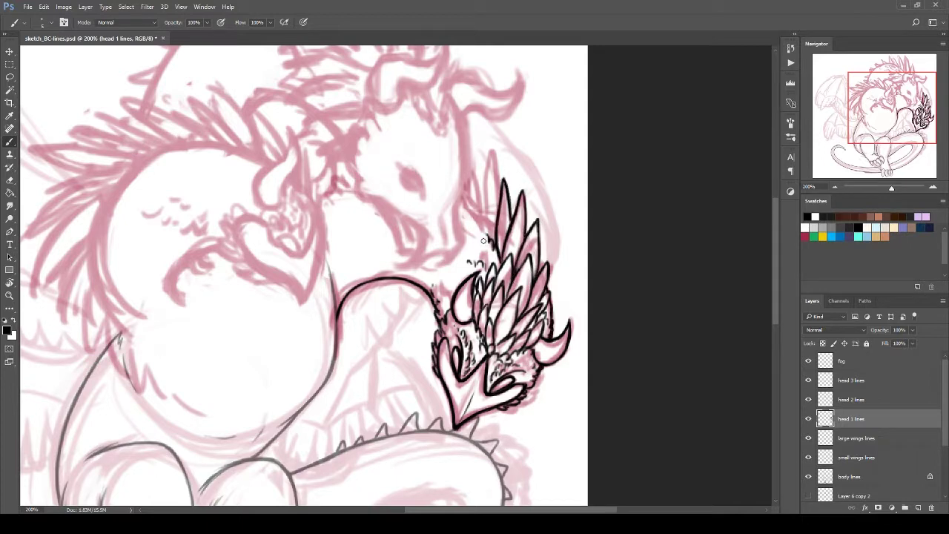
Add a fan of tall crest spikes sweeping up and left, redrawing the upper-left spike.
mouse_move(476, 245)
mouse_down()
mouse_move(486, 141)
mouse_move(491, 166)
mouse_up()
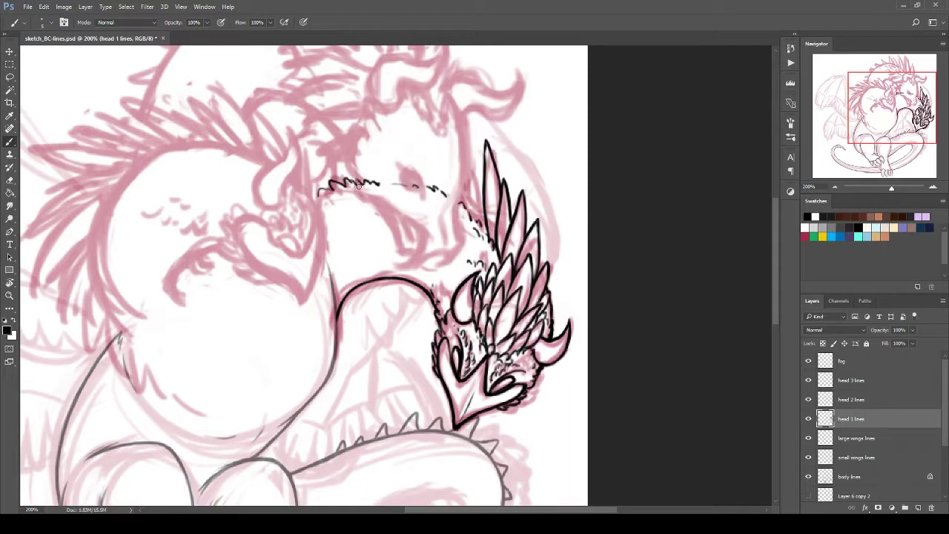
mouse_move(483, 201)
mouse_down()
mouse_move(465, 169)
mouse_move(479, 199)
mouse_up()
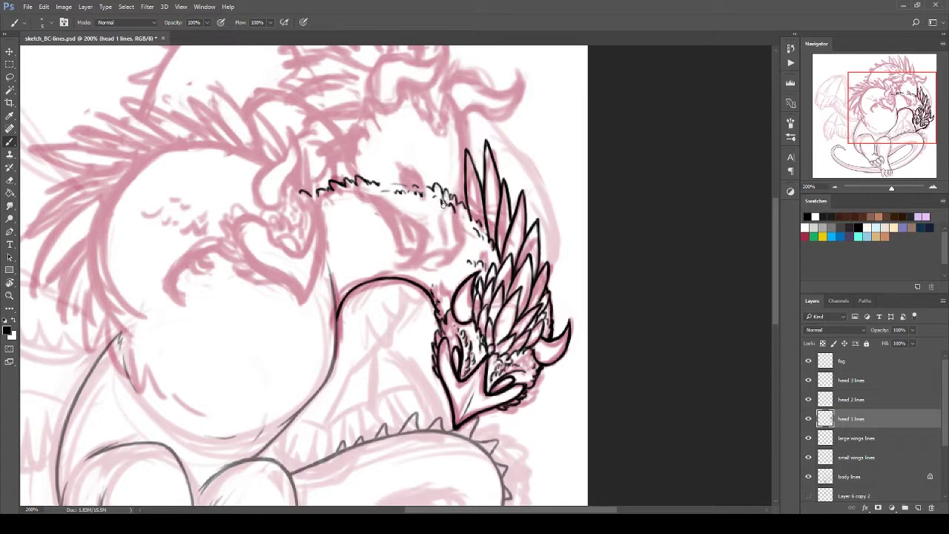
mouse_move(464, 191)
mouse_down()
mouse_move(437, 127)
mouse_move(440, 165)
mouse_move(401, 127)
mouse_move(421, 182)
mouse_move(364, 113)
mouse_up()
mouse_move(385, 178)
mouse_down()
mouse_move(329, 102)
mouse_move(397, 158)
mouse_up()
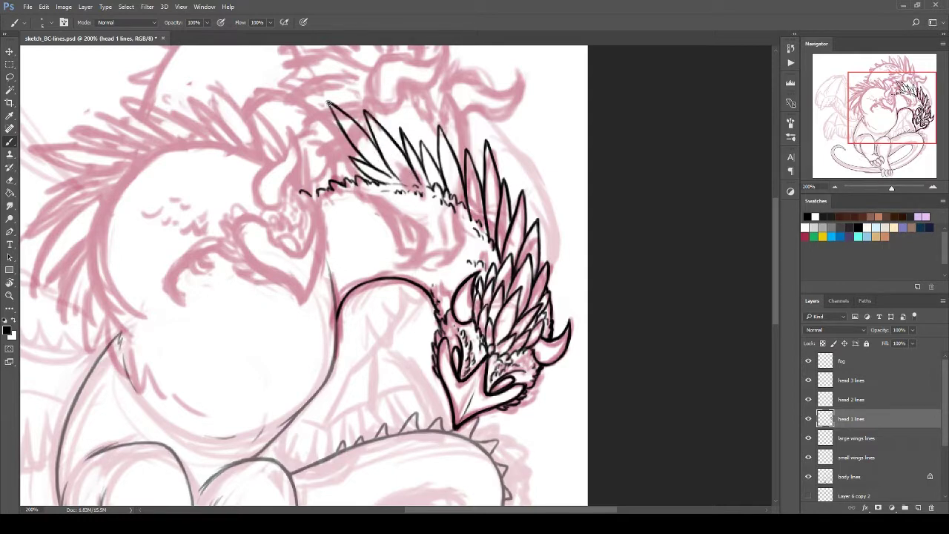
mouse_move(322, 138)
mouse_down()
mouse_move(361, 172)
mouse_move(326, 160)
mouse_move(332, 171)
mouse_move(354, 170)
mouse_move(293, 123)
mouse_up()
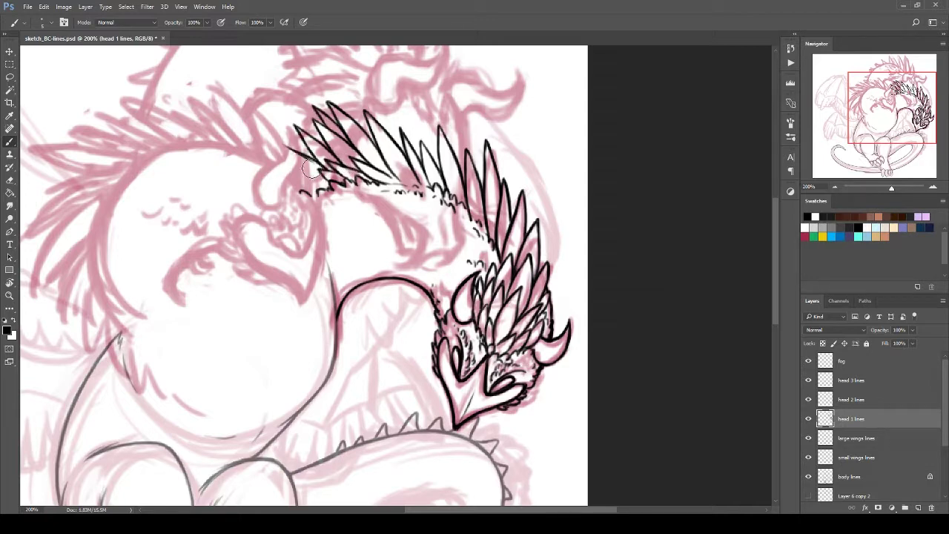
drag(320, 183, 242, 150)
key(ctrl+z)
drag(302, 110, 334, 144)
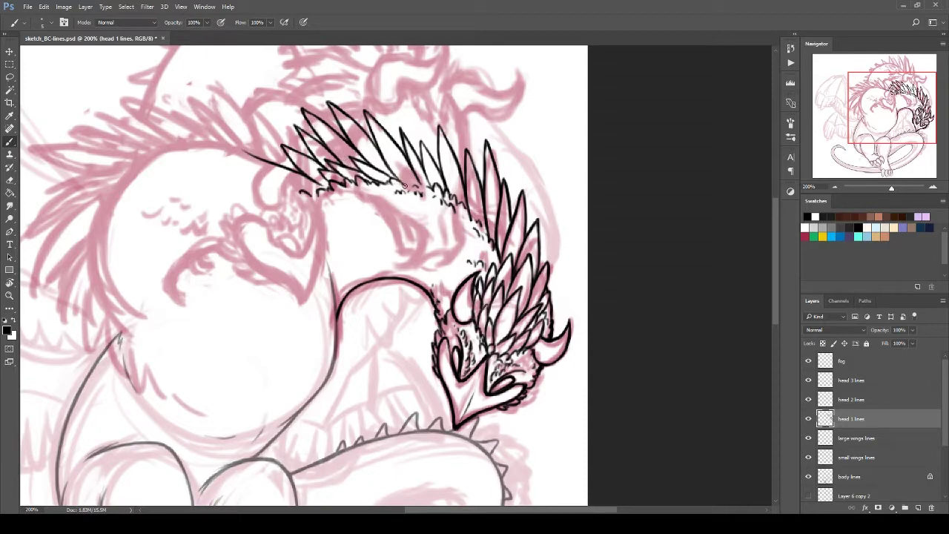
key(shift+b)
On head 2 lines, ink the large dragon's eye outline, snout line and mouth stroke.
click(832, 187)
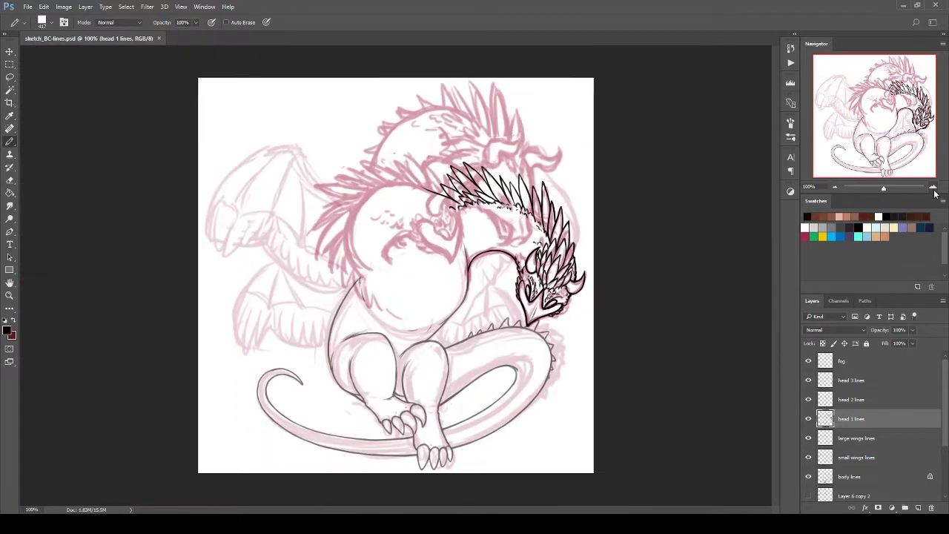
key(shift+b)
scroll(941, 404, down, 1)
scroll(942, 404, up, 1)
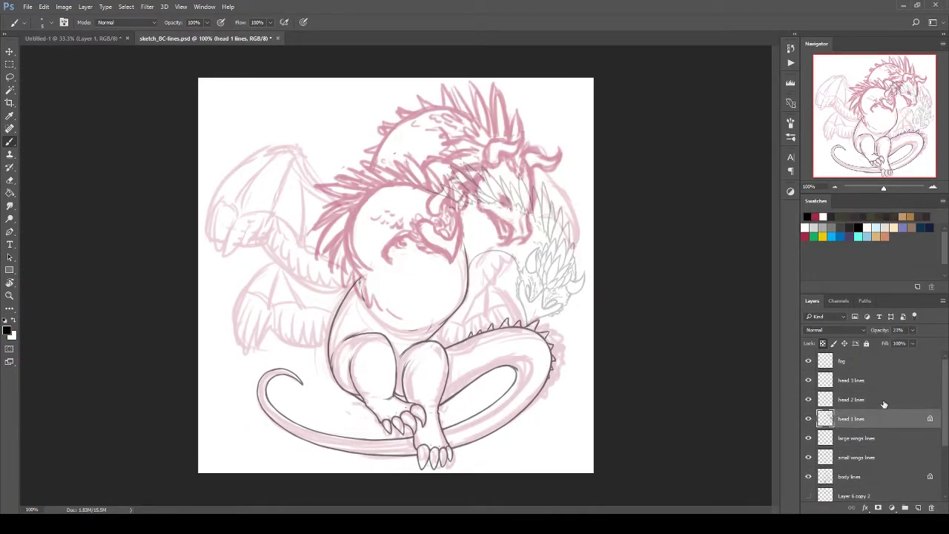
click(852, 399)
scroll(504, 148, up, 3)
drag(496, 290, 523, 322)
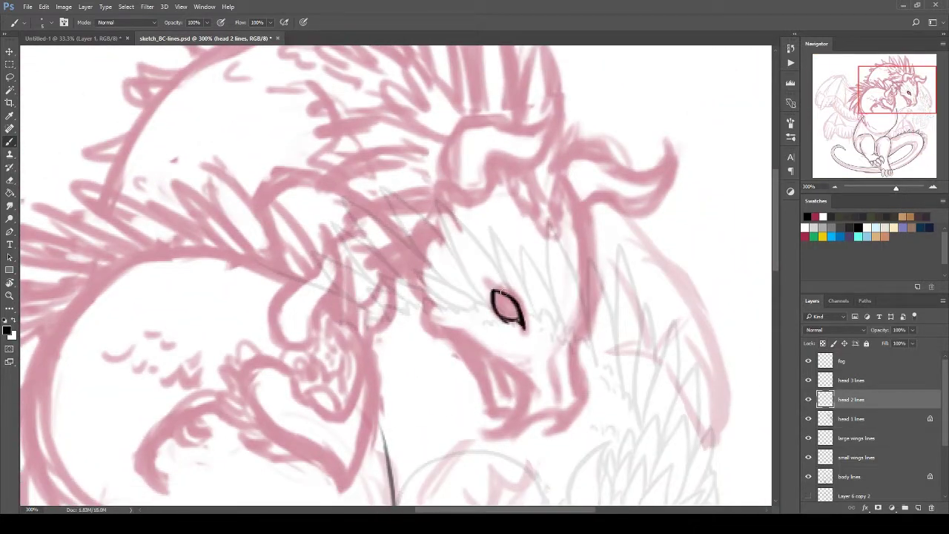
drag(586, 263, 577, 356)
drag(581, 211, 571, 415)
mouse_move(486, 435)
mouse_down()
mouse_move(569, 413)
mouse_move(432, 327)
mouse_up()
key(e)
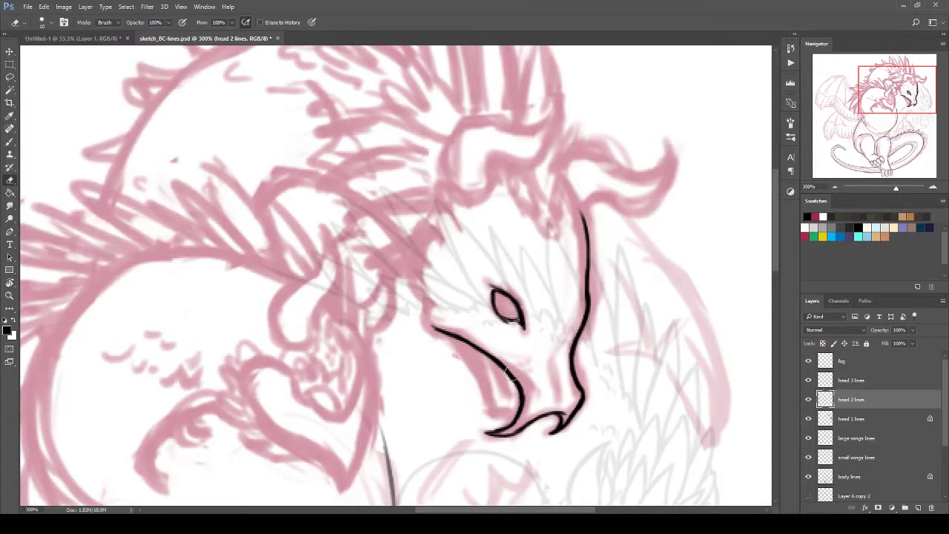
key(b)
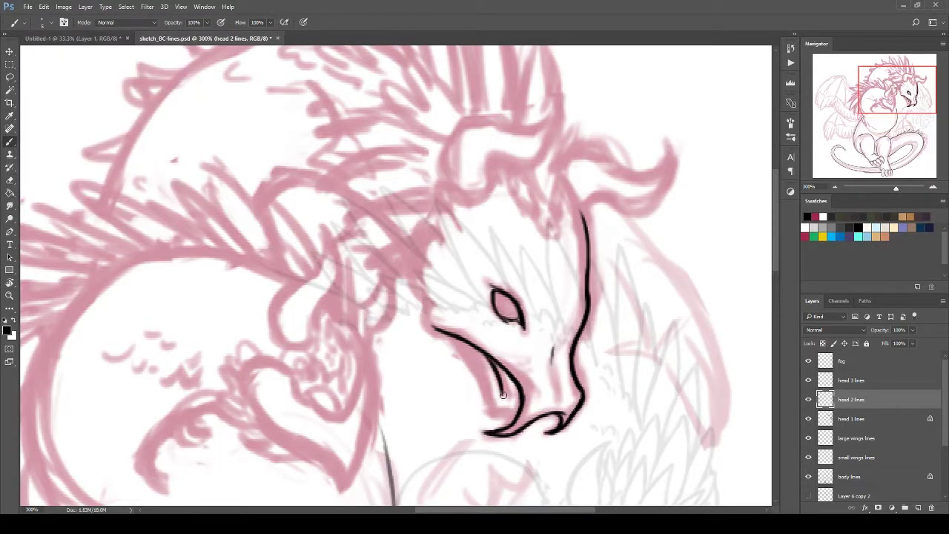
Ink the scalloped brow, inner jaw with teeth, and feathery forehead tufts.
mouse_move(430, 327)
mouse_down()
mouse_move(421, 283)
mouse_move(466, 202)
mouse_up()
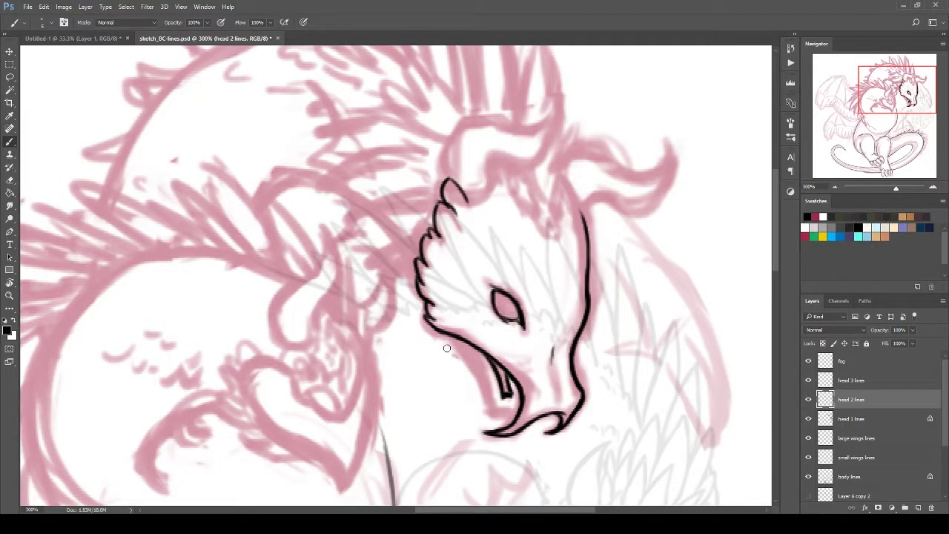
mouse_move(462, 354)
mouse_down()
mouse_move(500, 413)
mouse_move(514, 409)
mouse_move(503, 396)
mouse_up()
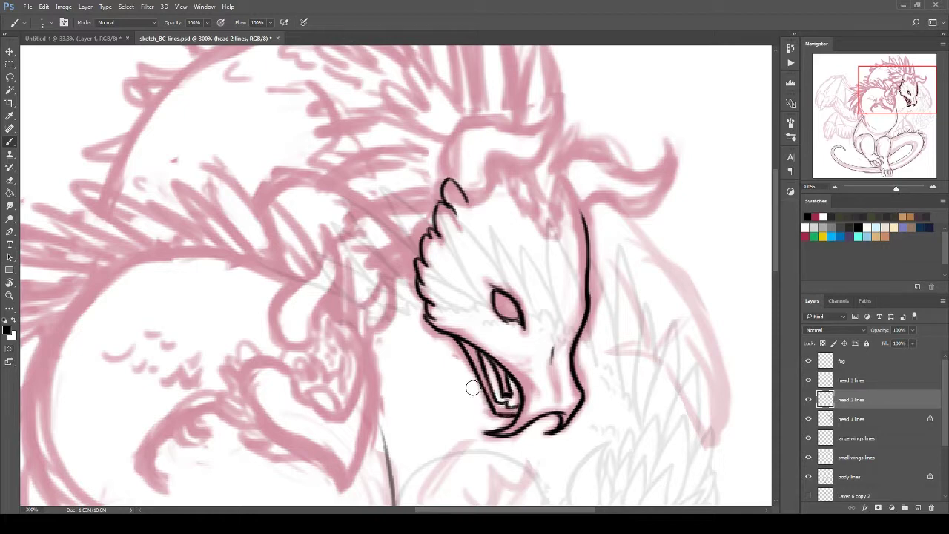
drag(554, 215, 535, 201)
mouse_move(552, 216)
mouse_down()
mouse_move(539, 176)
mouse_move(563, 176)
mouse_up()
drag(536, 222, 511, 176)
drag(568, 204, 565, 173)
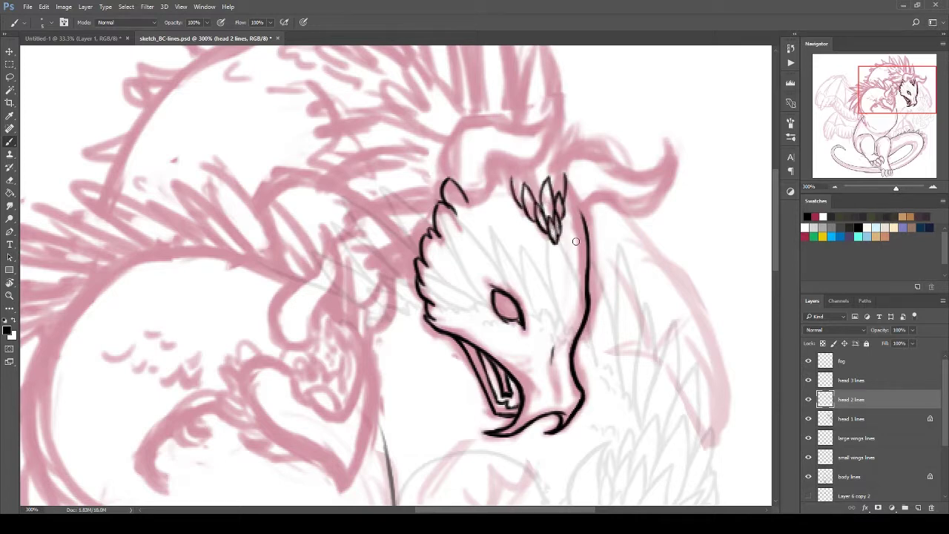
drag(445, 202, 499, 172)
scroll(461, 135, up, 3)
drag(486, 239, 558, 174)
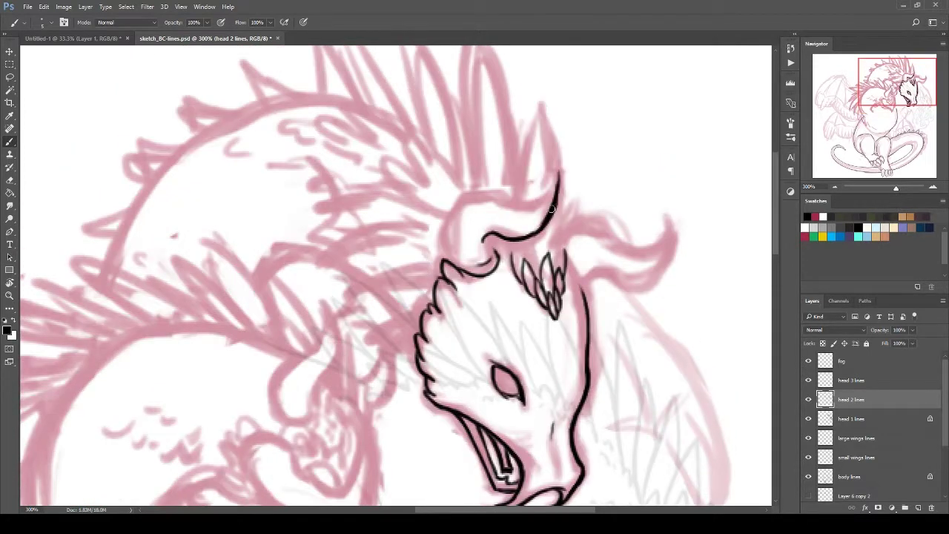
Ink the outer horn outline and spiky crest strokes at the horn base.
mouse_move(445, 258)
mouse_down()
mouse_move(450, 209)
mouse_move(560, 168)
mouse_up()
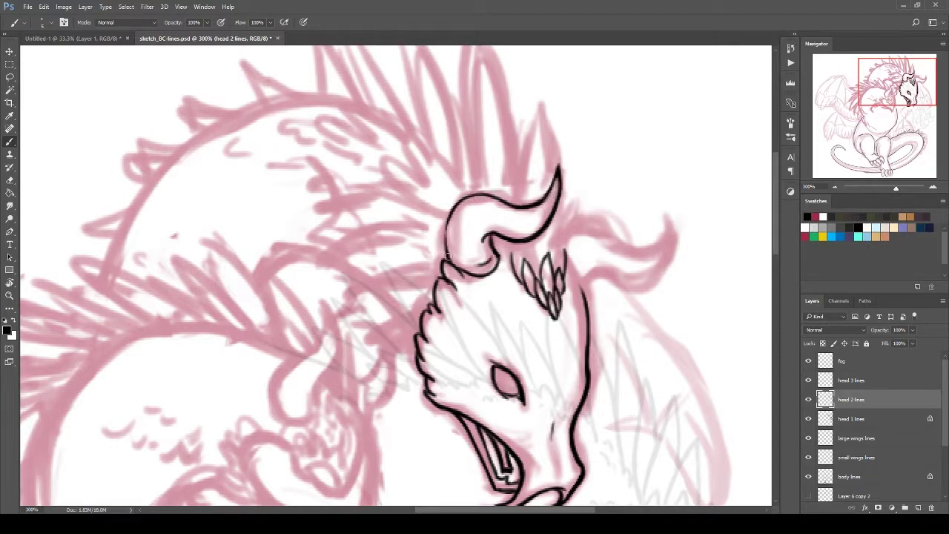
drag(554, 236, 560, 268)
drag(550, 215, 555, 239)
drag(528, 244, 535, 277)
mouse_move(512, 239)
mouse_down()
mouse_move(528, 275)
mouse_move(513, 271)
mouse_up()
mouse_move(493, 264)
mouse_down()
mouse_move(553, 241)
mouse_move(577, 203)
mouse_up()
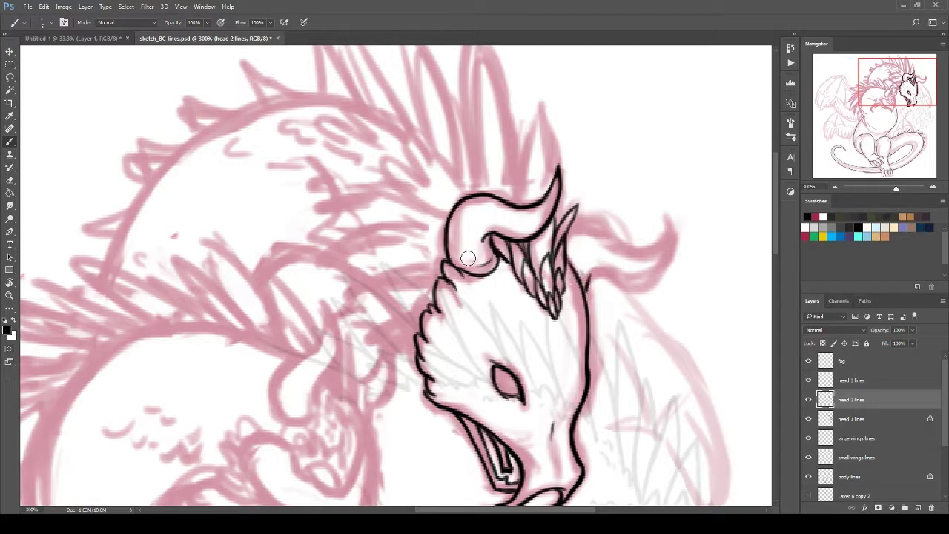
Ink the curved right horn, redrawing its tip thinner and pointed.
mouse_move(588, 290)
mouse_down()
mouse_move(650, 278)
mouse_move(668, 213)
mouse_up()
drag(572, 226, 664, 258)
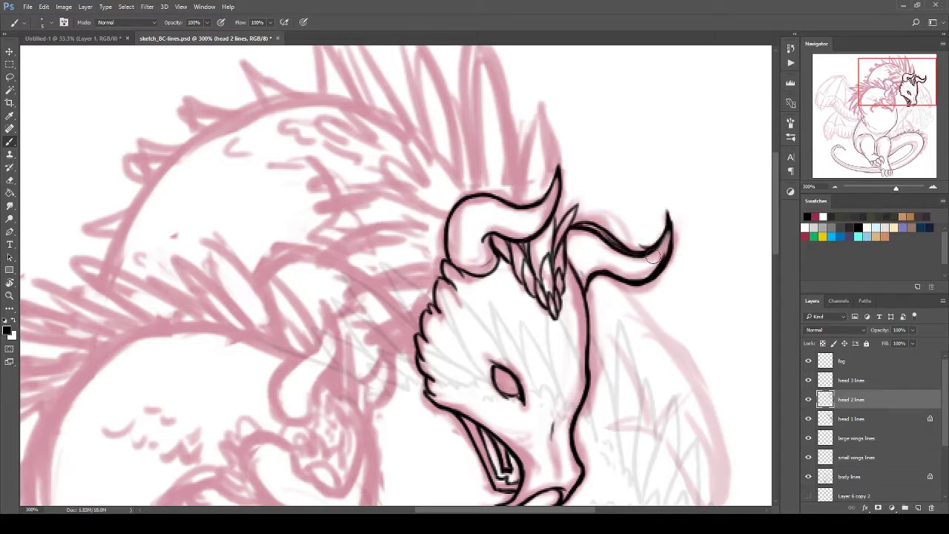
mouse_move(667, 210)
mouse_down()
mouse_move(586, 230)
mouse_move(636, 249)
mouse_move(578, 227)
mouse_up()
key(ctrl+z)
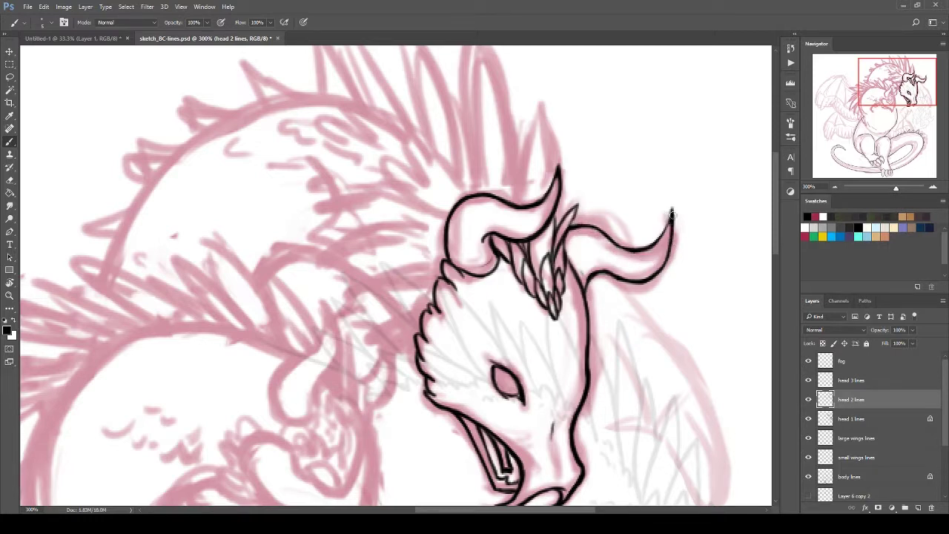
drag(672, 211, 651, 259)
Add horn spike lines on top of the head and a small spike beside the face.
mouse_move(533, 208)
mouse_down()
mouse_move(550, 178)
mouse_move(543, 223)
mouse_move(549, 142)
mouse_up()
drag(555, 175, 573, 260)
mouse_move(509, 201)
mouse_down()
mouse_move(526, 240)
mouse_move(579, 191)
mouse_up()
drag(478, 294, 429, 316)
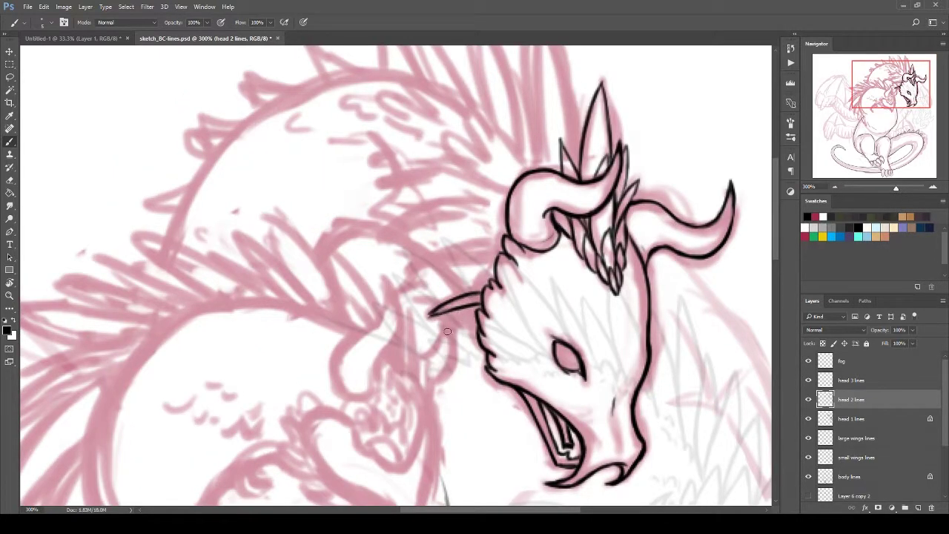
Ink the long neck curve down the body's left side.
drag(352, 259, 398, 154)
mouse_move(427, 121)
mouse_down()
mouse_move(373, 146)
mouse_move(356, 341)
mouse_up()
drag(419, 141, 388, 260)
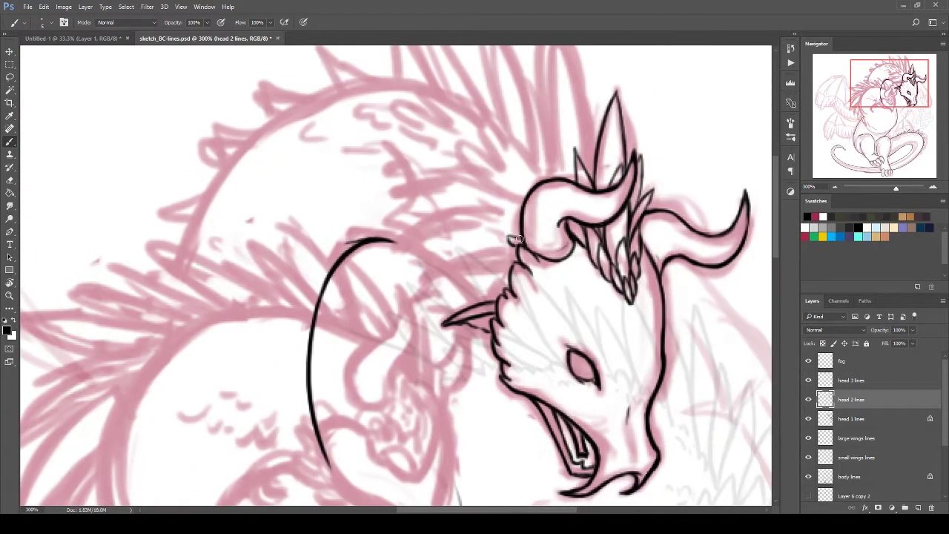
Ink small and tall spikes beside the horn base.
drag(522, 241, 496, 168)
mouse_move(586, 167)
mouse_down()
mouse_move(570, 220)
mouse_move(584, 159)
mouse_up()
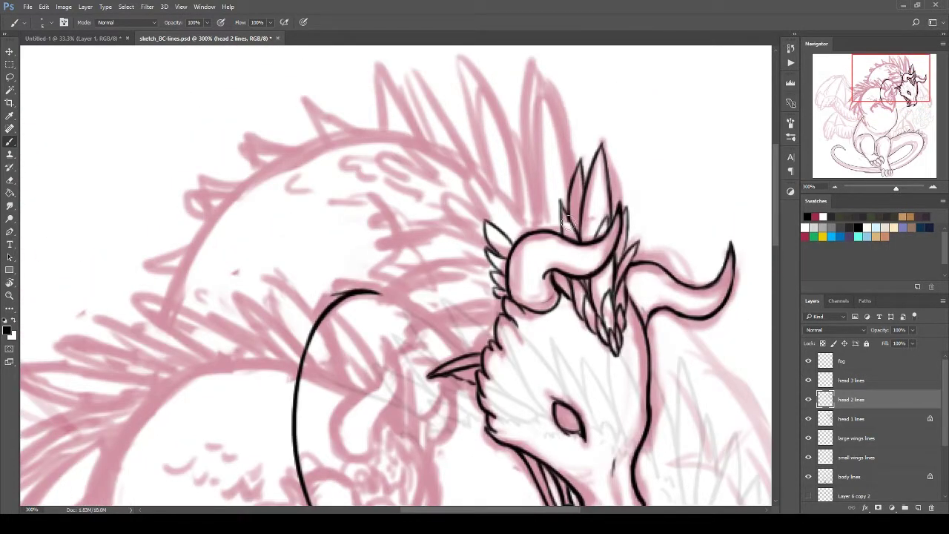
drag(561, 231, 530, 183)
key(ctrl+z)
mouse_move(561, 232)
mouse_down()
mouse_move(530, 181)
mouse_move(571, 175)
mouse_move(494, 189)
mouse_move(491, 99)
mouse_up()
drag(532, 172, 509, 129)
Ink a fan of tall and left-pointing feathery crest spikes left of the horns.
drag(475, 100, 487, 219)
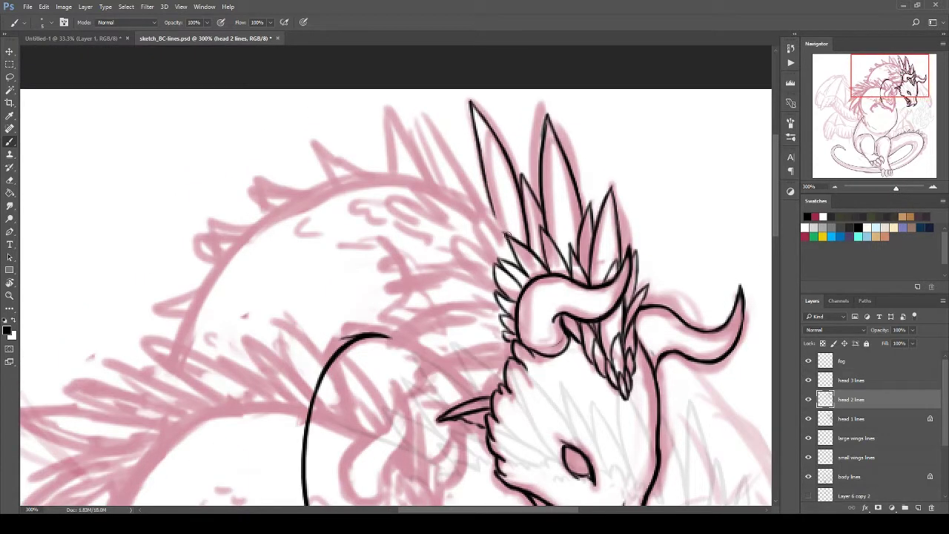
drag(473, 170, 512, 245)
drag(474, 217, 451, 240)
mouse_move(451, 240)
mouse_down()
mouse_move(505, 287)
mouse_move(504, 322)
mouse_move(420, 369)
mouse_move(509, 356)
mouse_up()
mouse_move(484, 302)
mouse_down()
mouse_move(384, 342)
mouse_move(497, 316)
mouse_move(441, 260)
mouse_up()
mouse_move(441, 259)
mouse_down()
mouse_move(467, 242)
mouse_move(416, 185)
mouse_move(478, 171)
mouse_up()
mouse_move(430, 117)
mouse_down()
mouse_move(482, 168)
mouse_move(449, 197)
mouse_move(386, 108)
mouse_up()
mouse_move(385, 108)
mouse_down()
mouse_move(393, 178)
mouse_move(426, 173)
mouse_up()
mouse_move(416, 215)
mouse_down()
mouse_move(458, 252)
mouse_move(401, 193)
mouse_move(429, 242)
mouse_up()
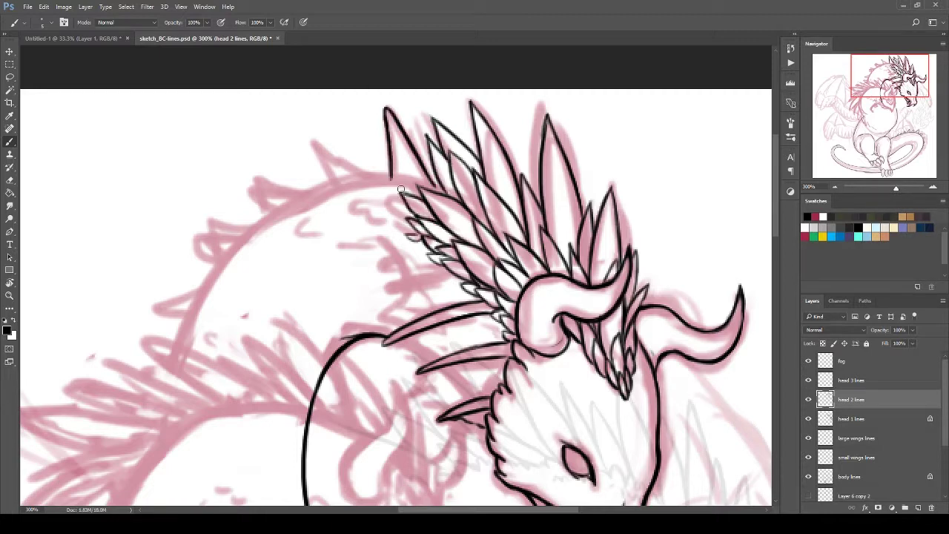
Add short scale hatches along the back, undoing the leftmost one, then rotate the canvas.
drag(336, 200, 392, 229)
mouse_move(321, 204)
mouse_down()
mouse_move(351, 205)
mouse_move(294, 217)
mouse_up()
drag(344, 227, 319, 222)
mouse_move(439, 267)
mouse_down()
mouse_move(391, 274)
mouse_move(414, 275)
mouse_up()
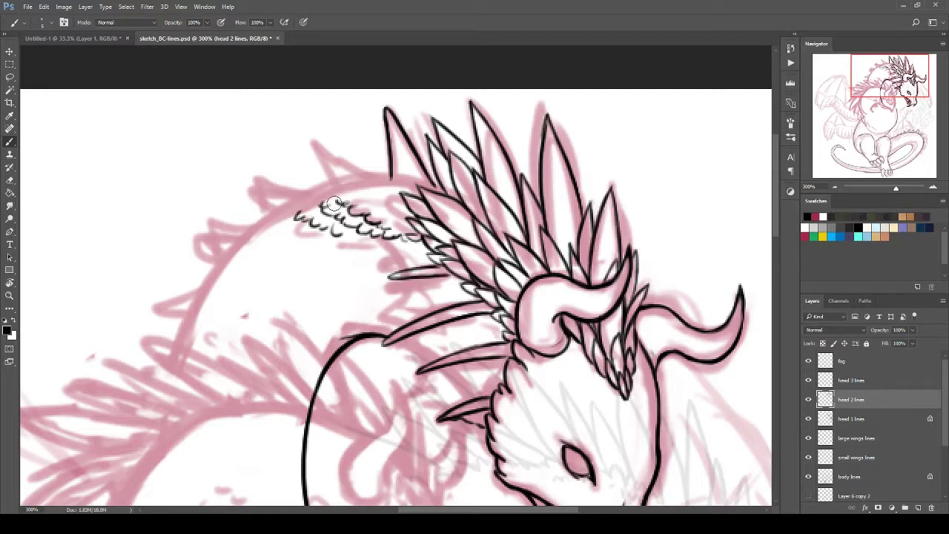
key(ctrl+z)
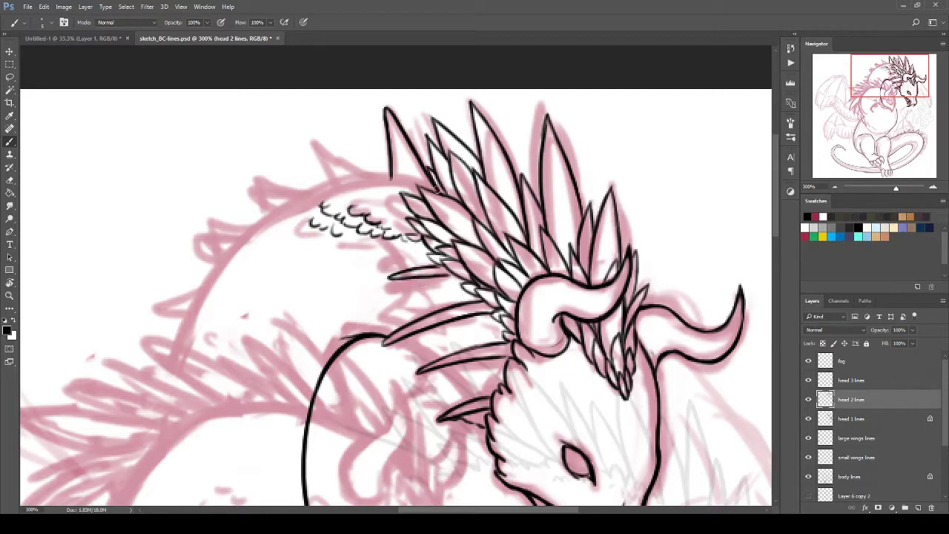
key(r)
mouse_move(238, 198)
mouse_down()
mouse_move(211, 231)
mouse_move(369, 452)
mouse_up()
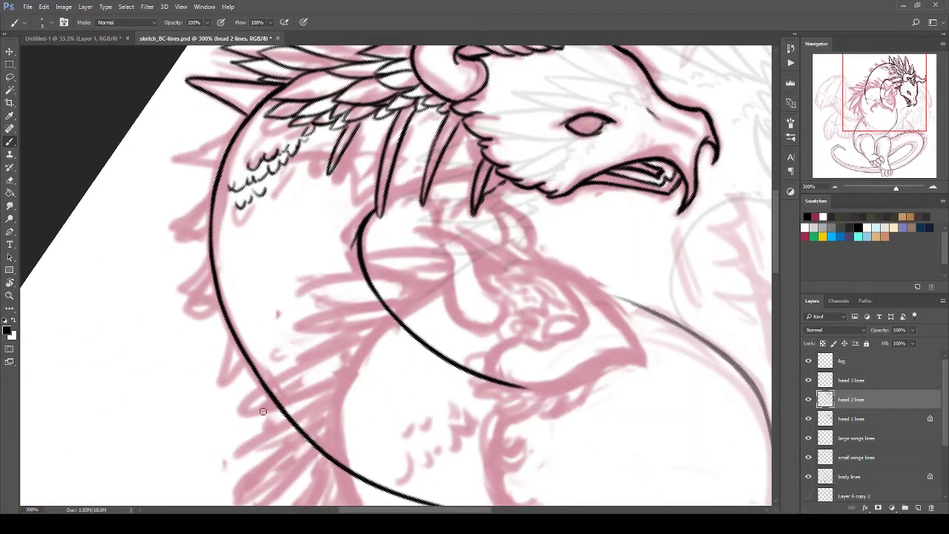
Lasso the inner neck stroke and nudge it slightly into place.
key(r)
drag(262, 411, 244, 312)
drag(267, 185, 268, 312)
key(ctrl+z)
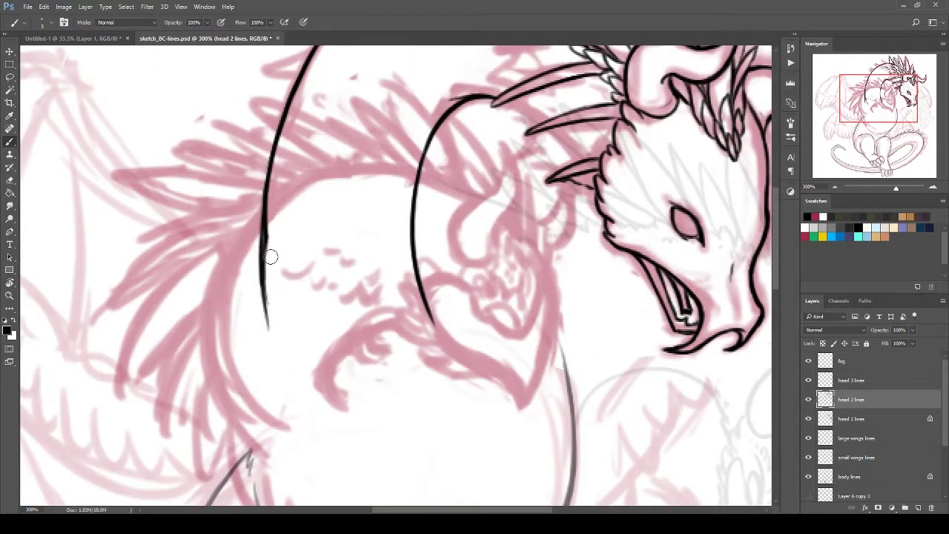
mouse_move(270, 256)
mouse_down()
mouse_move(192, 356)
mouse_move(178, 355)
mouse_up()
key(l)
drag(349, 171, 393, 430)
key(v)
drag(352, 312, 366, 319)
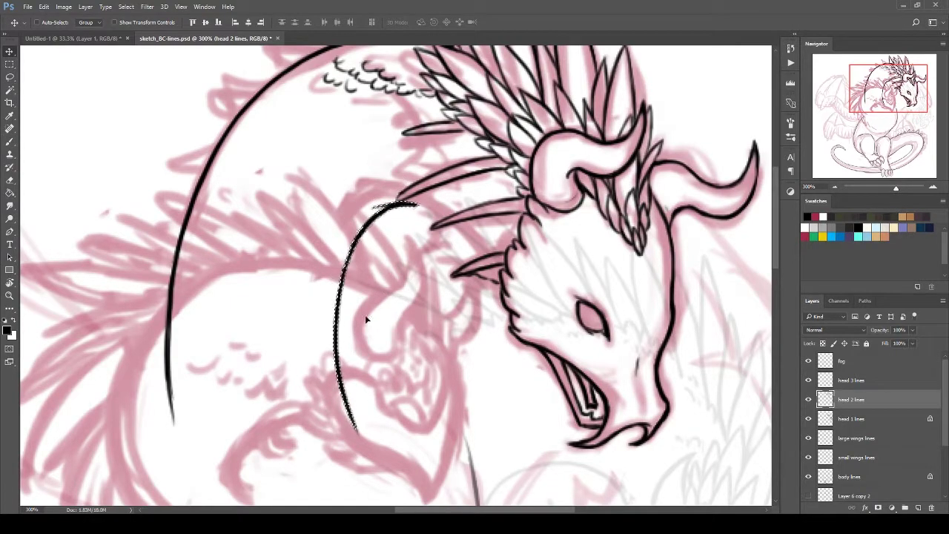
key(ctrl+d)
key(b)
Ink spines down the back beside the crest and extra spikes on the crest's left.
drag(386, 148, 445, 245)
mouse_move(452, 140)
mouse_down()
mouse_move(480, 159)
mouse_move(475, 169)
mouse_up()
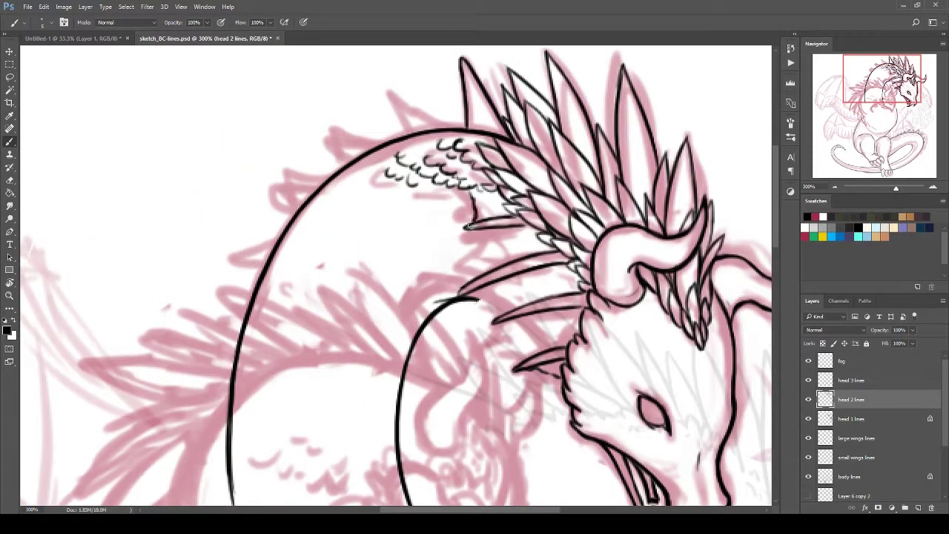
mouse_move(468, 226)
mouse_down()
mouse_move(461, 286)
mouse_move(519, 365)
mouse_up()
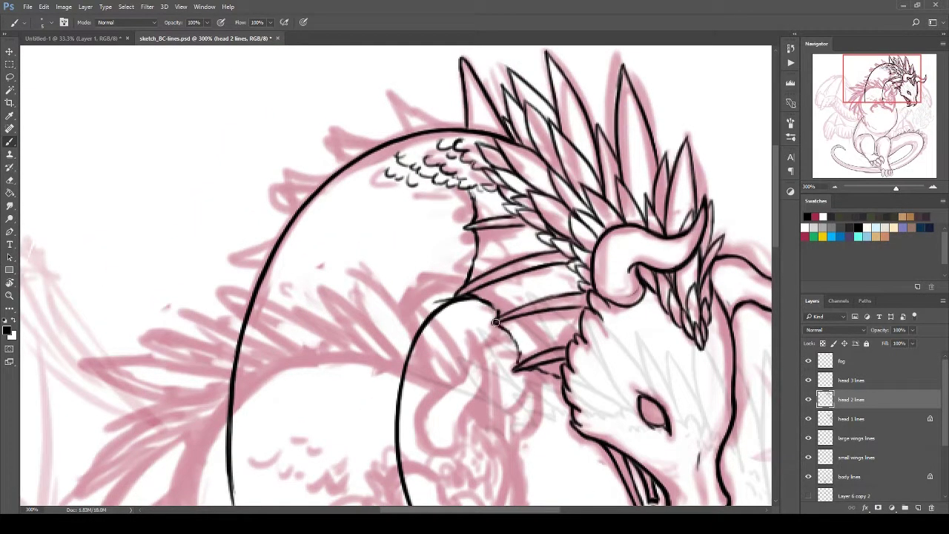
drag(480, 236, 490, 241)
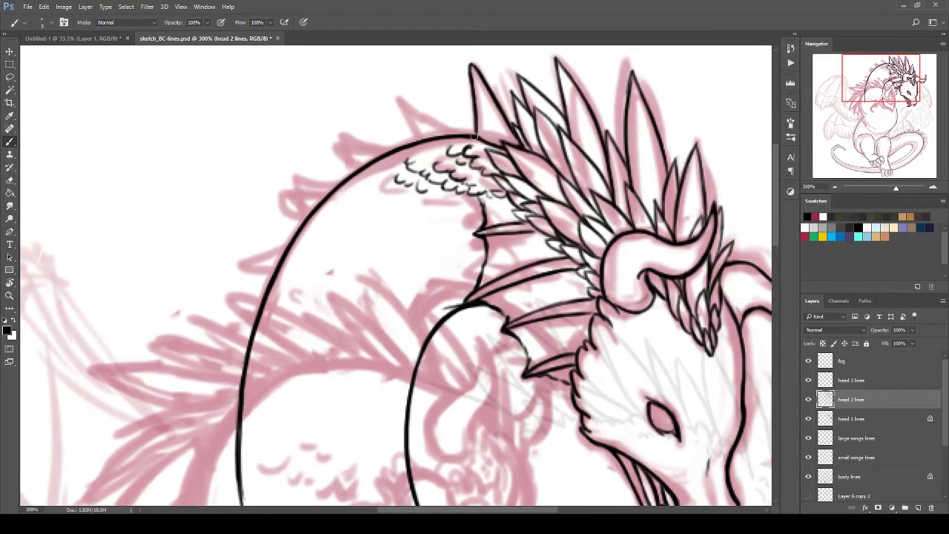
drag(421, 140, 458, 135)
mouse_move(386, 152)
mouse_down()
mouse_move(307, 206)
mouse_move(279, 192)
mouse_move(231, 201)
mouse_up()
key(ctrl+z)
key(ctrl+minus)
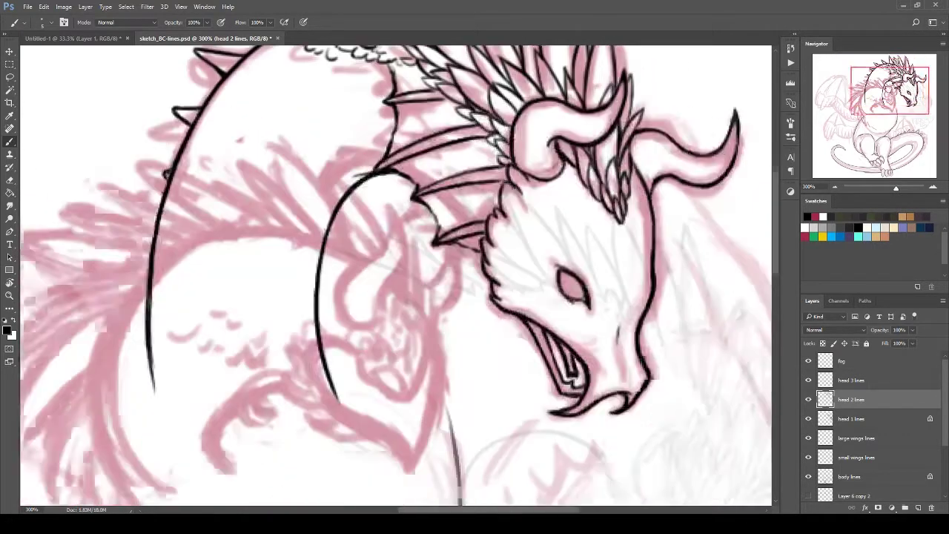
Lock the head 2 lines and head 1 lines layers, then make head 3 lines active.
click(866, 343)
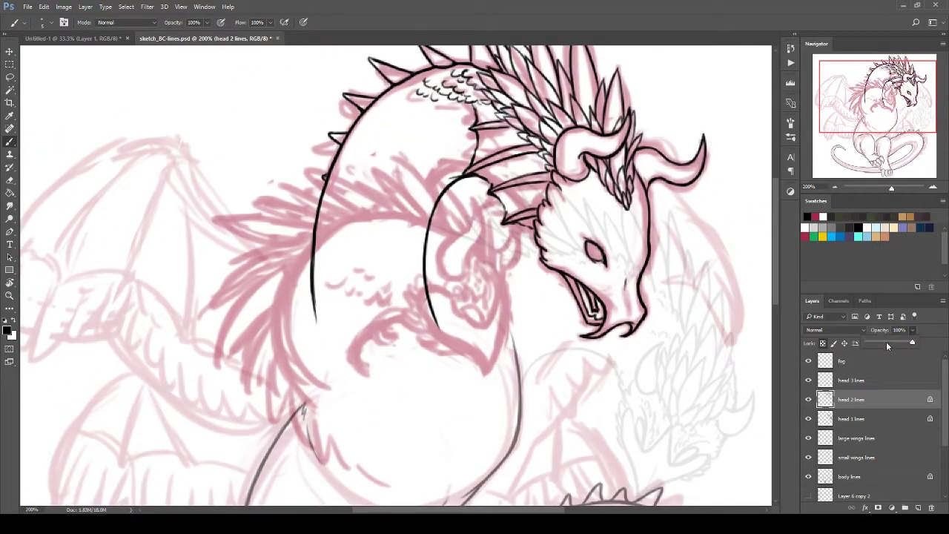
click(851, 379)
key(ctrl+plus)
mouse_move(574, 197)
mouse_down()
mouse_move(485, 185)
mouse_move(292, 41)
mouse_up()
key(alt+bracketleft)
key(alt+bracketleft)
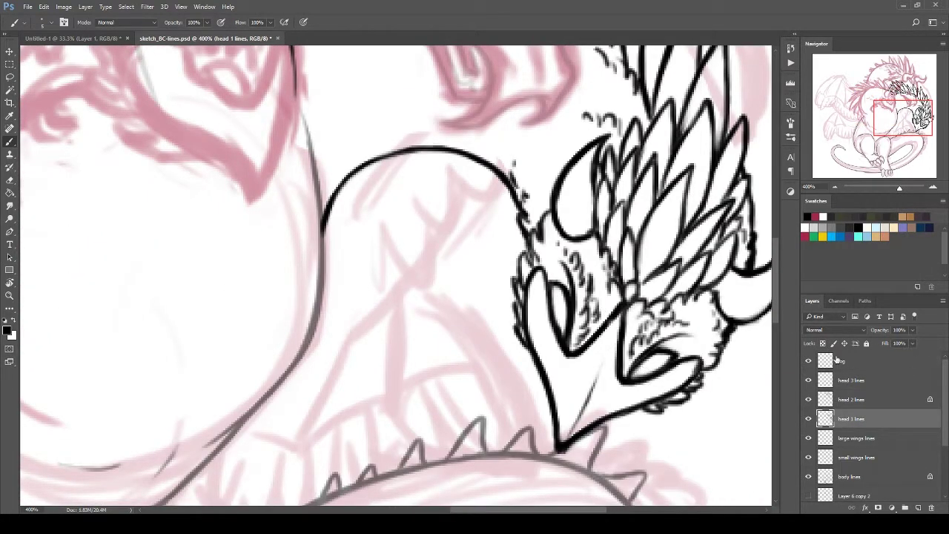
key(slash)
key(alt+bracketright)
key(alt+bracketright)
mouse_move(271, 86)
mouse_down()
mouse_move(508, 272)
mouse_move(508, 369)
mouse_up()
Ink the third head's V-shaped jaw, closed eye and cheek line down to the jaw point.
drag(470, 263, 510, 269)
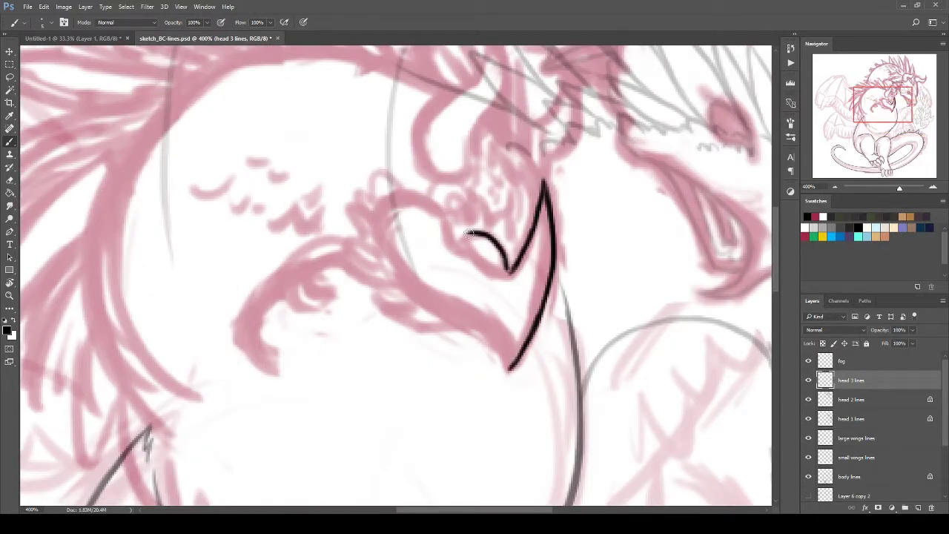
drag(467, 245, 510, 272)
mouse_move(438, 208)
mouse_down()
mouse_move(511, 273)
mouse_move(449, 211)
mouse_move(382, 212)
mouse_move(508, 368)
mouse_up()
key(ctrl+z)
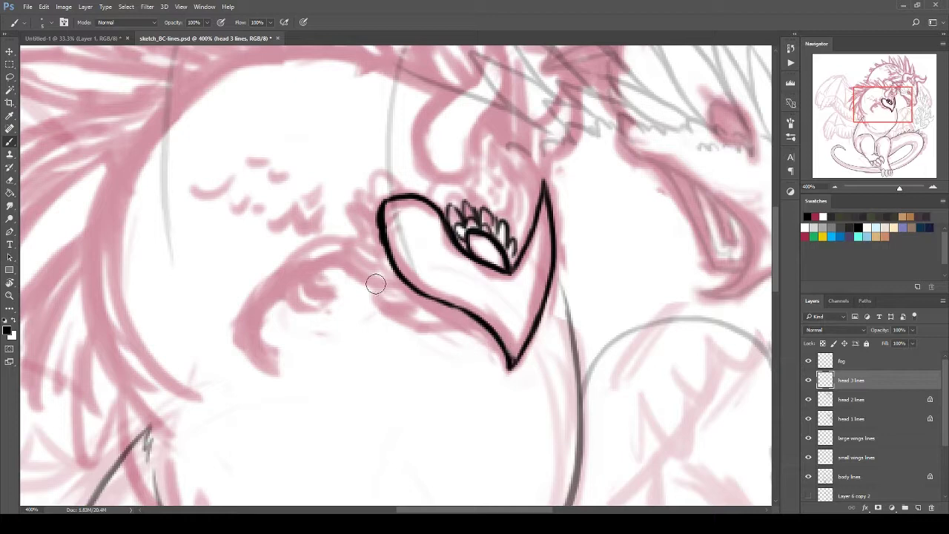
mouse_move(397, 267)
mouse_down()
mouse_move(469, 312)
mouse_move(509, 368)
mouse_up()
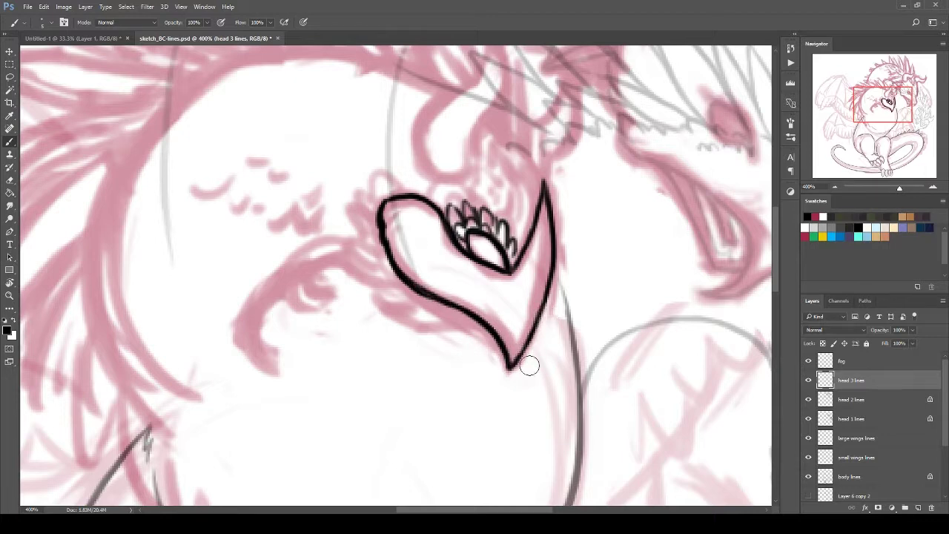
Ink a scalloped outer cheek edge with scale marks above the eye and left of the head.
mouse_move(460, 313)
mouse_down()
mouse_move(414, 299)
mouse_move(416, 157)
mouse_up()
drag(467, 186, 519, 222)
drag(341, 141, 347, 225)
drag(330, 235, 372, 258)
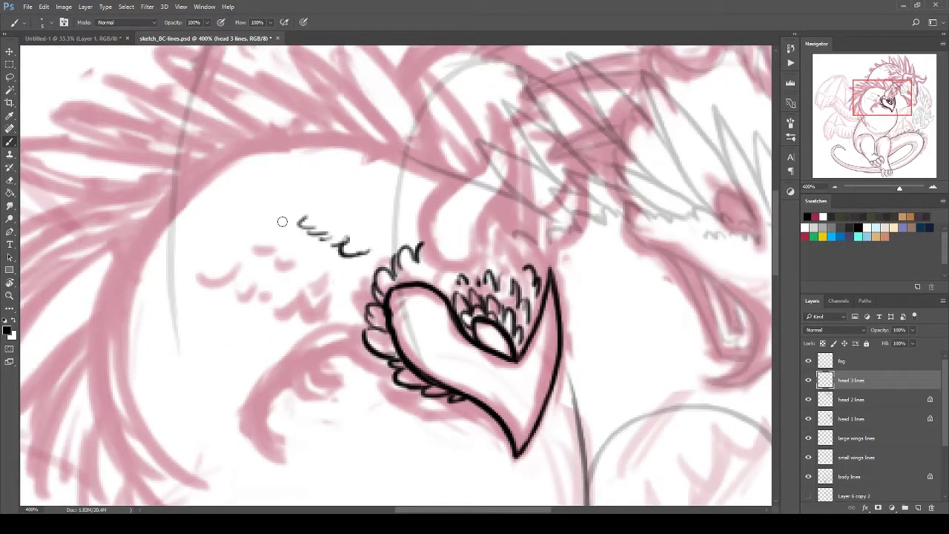
key(ctrl+alt+z)
key(ctrl+alt+z)
drag(226, 207, 364, 264)
drag(254, 244, 298, 256)
drag(306, 266, 325, 271)
Add long curves under the lower left, spiky strokes on the right, and the head-top curve.
mouse_move(295, 408)
mouse_down()
mouse_move(362, 350)
mouse_move(296, 393)
mouse_up()
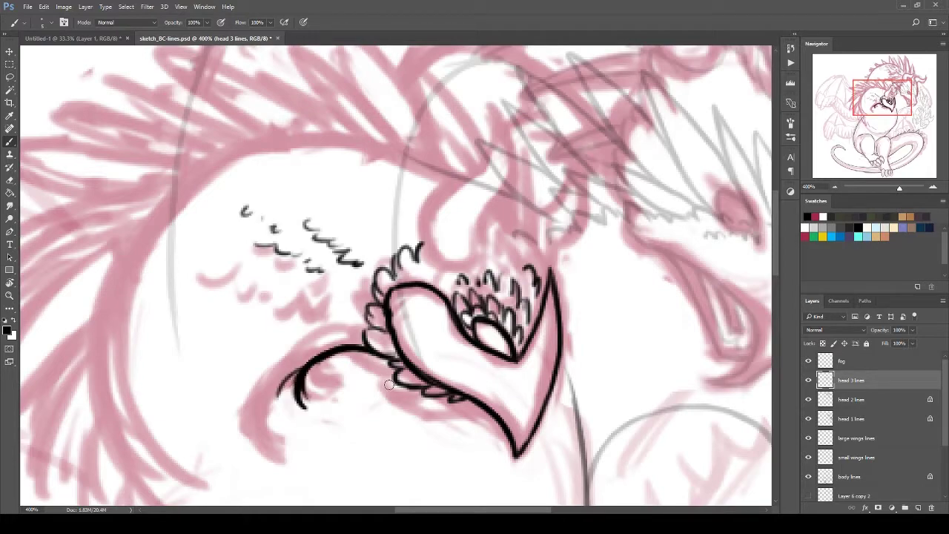
drag(444, 297, 372, 326)
drag(474, 268, 470, 319)
drag(438, 254, 452, 293)
drag(412, 259, 419, 275)
drag(464, 314, 475, 232)
drag(460, 280, 448, 191)
drag(344, 273, 408, 289)
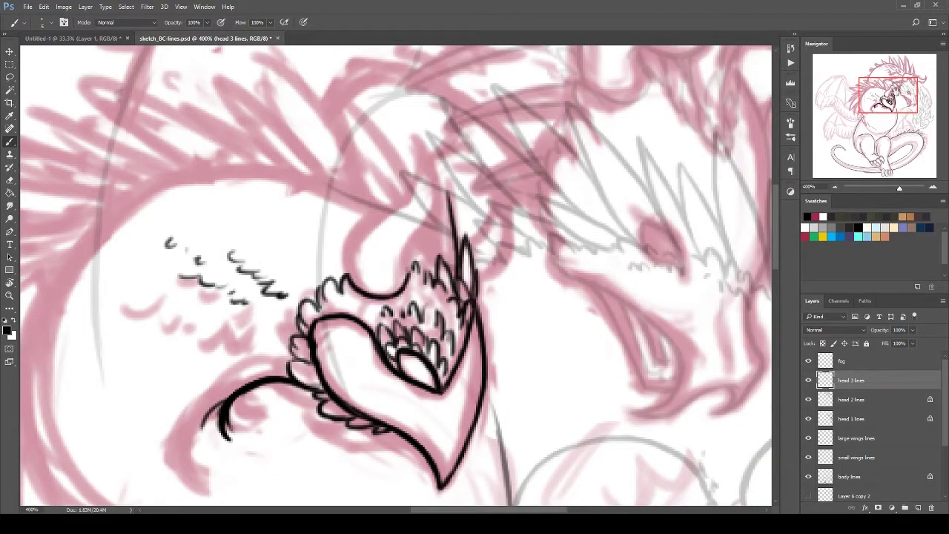
Ink the two curved horns above the head, with spiky lines between them.
mouse_move(477, 275)
mouse_down()
mouse_move(458, 270)
mouse_move(484, 173)
mouse_up()
drag(485, 174, 449, 236)
mouse_move(387, 256)
mouse_down()
mouse_move(393, 125)
mouse_move(385, 200)
mouse_up()
drag(489, 219, 479, 164)
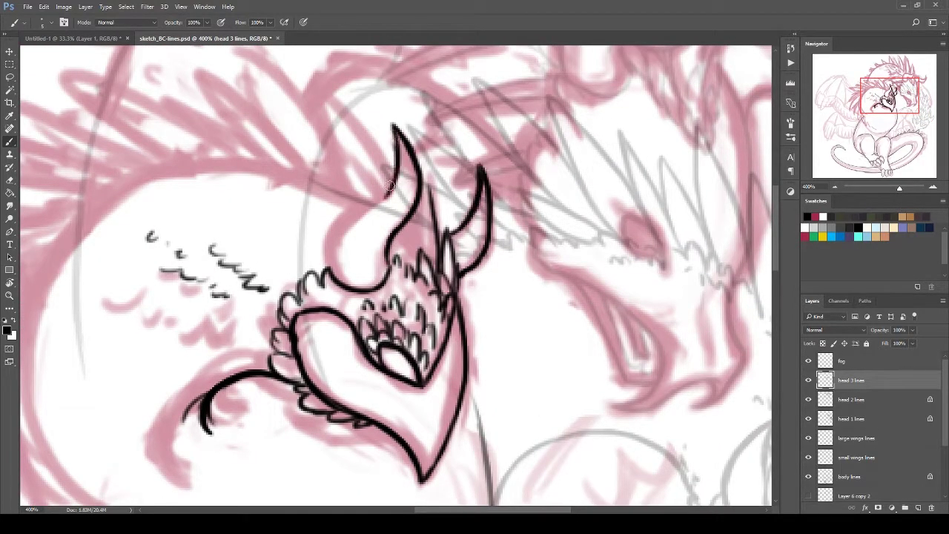
drag(387, 185, 386, 276)
drag(461, 235, 475, 174)
mouse_move(489, 245)
mouse_down()
mouse_move(477, 174)
mouse_move(461, 215)
mouse_up()
mouse_move(427, 174)
mouse_down()
mouse_move(416, 237)
mouse_move(427, 267)
mouse_move(419, 245)
mouse_up()
drag(475, 236, 538, 292)
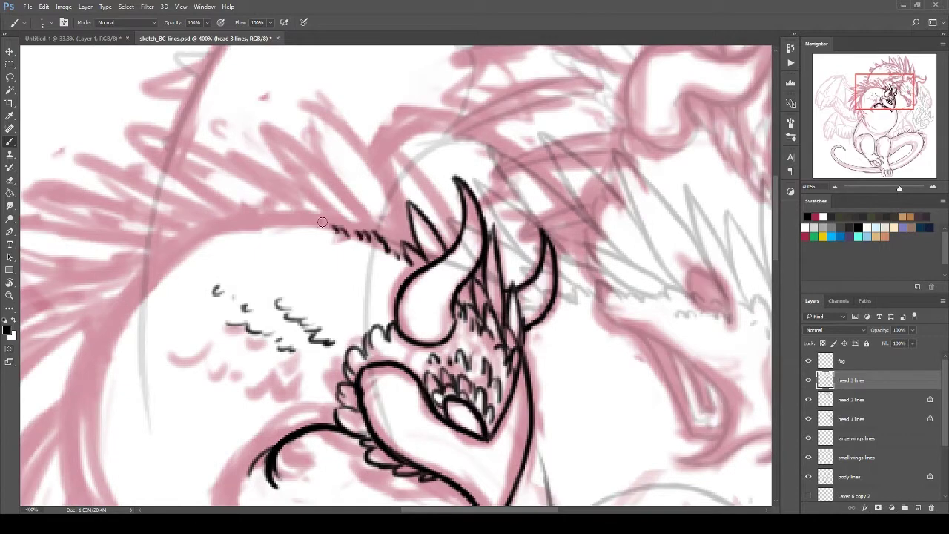
Add strokes beside the head and a long curve sweeping up-left from the left horn.
drag(219, 227, 133, 293)
drag(197, 265, 430, 61)
mouse_move(363, 394)
mouse_down()
mouse_move(345, 363)
mouse_move(350, 104)
mouse_move(380, 132)
mouse_up()
mouse_move(385, 244)
mouse_down()
mouse_move(339, 144)
mouse_move(203, 348)
mouse_up()
drag(459, 261, 423, 194)
drag(437, 144, 482, 224)
drag(504, 177, 478, 248)
mouse_move(445, 189)
mouse_down()
mouse_move(408, 138)
mouse_move(351, 93)
mouse_move(407, 231)
mouse_move(351, 208)
mouse_move(389, 199)
mouse_move(274, 155)
mouse_up()
Ink tall feather spikes and fur strokes along the head's upper-left edge and crest.
mouse_move(239, 191)
mouse_down()
mouse_move(252, 211)
mouse_move(223, 245)
mouse_move(130, 311)
mouse_up()
mouse_move(129, 312)
mouse_down()
mouse_move(318, 204)
mouse_move(267, 311)
mouse_up()
mouse_move(267, 312)
mouse_down()
mouse_move(300, 278)
mouse_move(312, 426)
mouse_up()
mouse_move(445, 311)
mouse_down()
mouse_move(445, 200)
mouse_move(430, 422)
mouse_up()
mouse_move(501, 200)
mouse_down()
mouse_move(378, 139)
mouse_move(404, 219)
mouse_move(291, 157)
mouse_up()
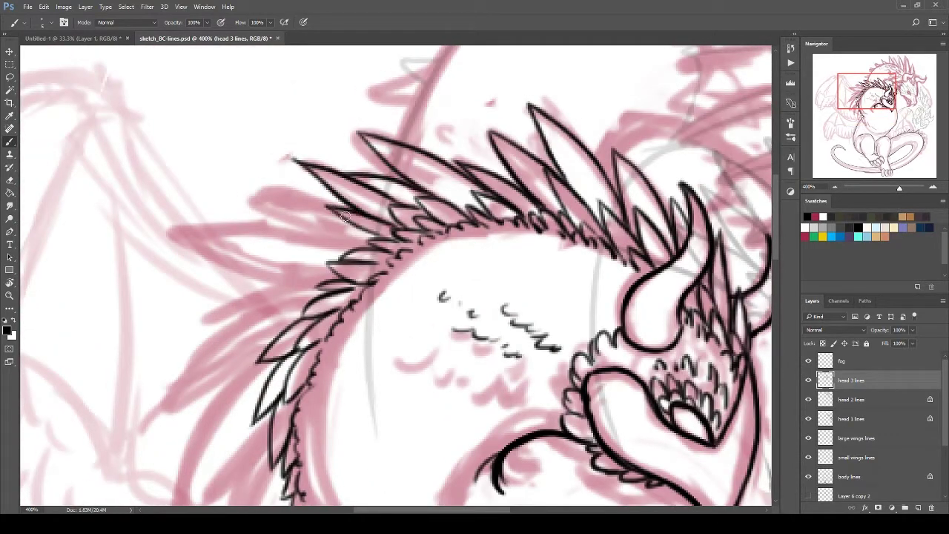
drag(364, 234, 250, 197)
mouse_move(167, 232)
mouse_down()
mouse_move(350, 280)
mouse_move(504, 155)
mouse_up()
mouse_move(436, 191)
mouse_down()
mouse_move(327, 276)
mouse_move(422, 222)
mouse_up()
Fill out the lower feather group down to its tip, then zoom out over the whole head.
drag(393, 391, 415, 345)
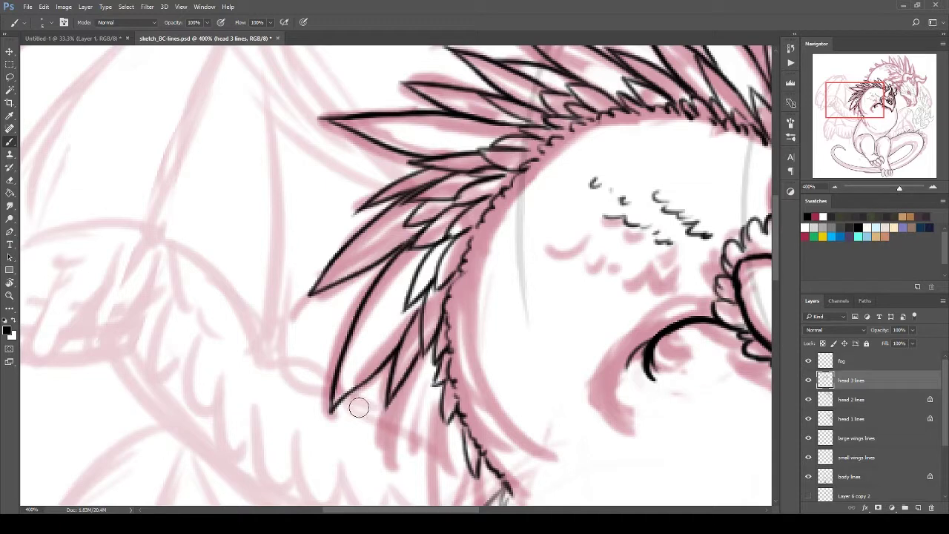
drag(356, 401, 297, 245)
drag(371, 211, 326, 308)
mouse_move(389, 400)
mouse_down()
mouse_move(429, 319)
mouse_move(448, 384)
mouse_up()
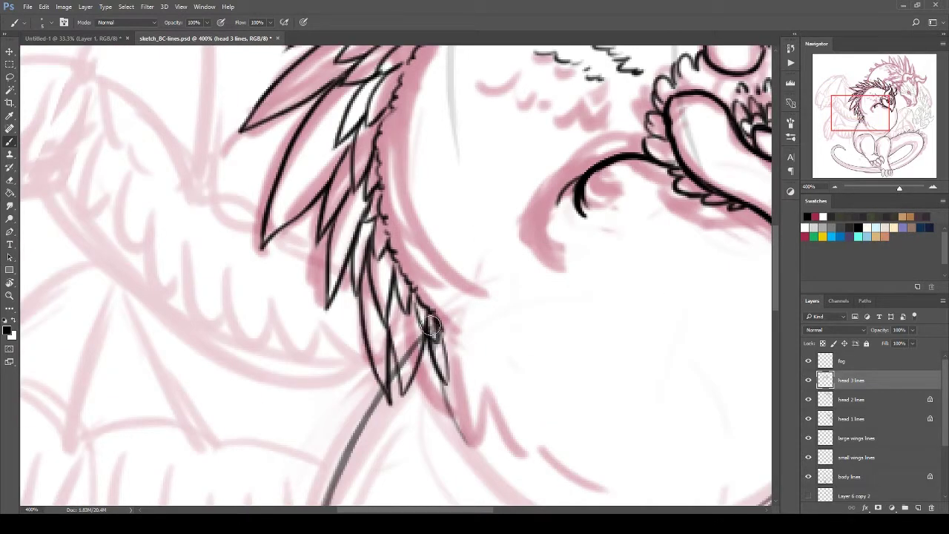
drag(419, 302, 442, 433)
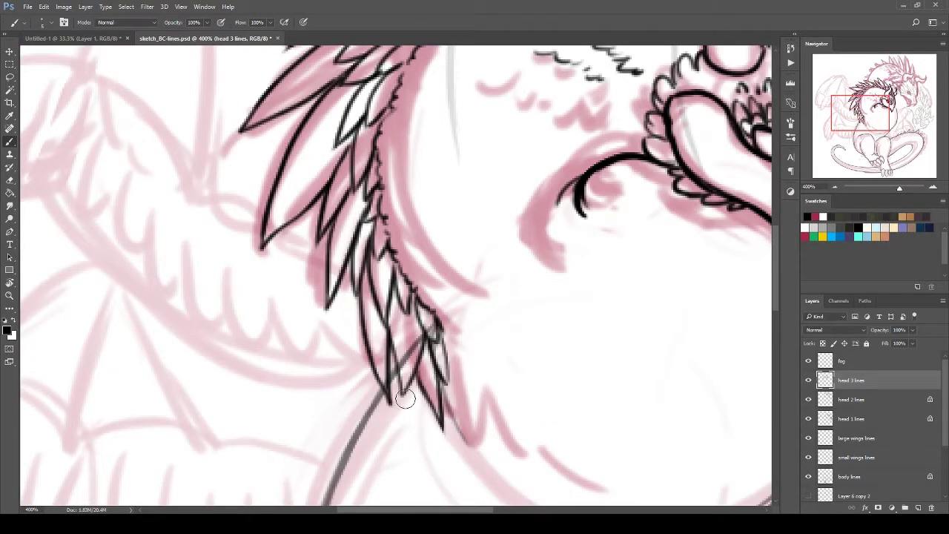
drag(348, 289, 363, 371)
click(835, 187)
click(834, 186)
Hide the pink head sketch and make the large wings lines layer active.
click(808, 361)
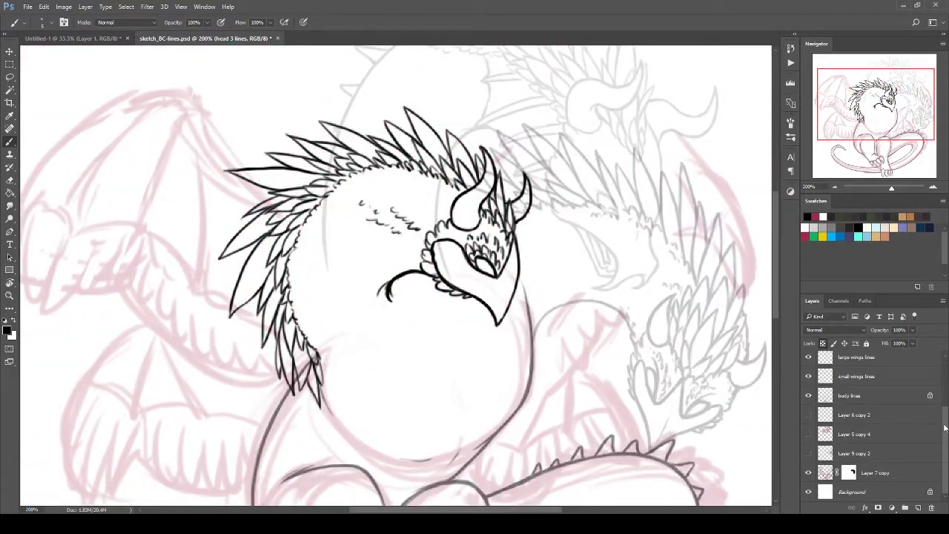
key(ctrl+plus)
key(ctrl+1)
scroll(882, 371, down, 3)
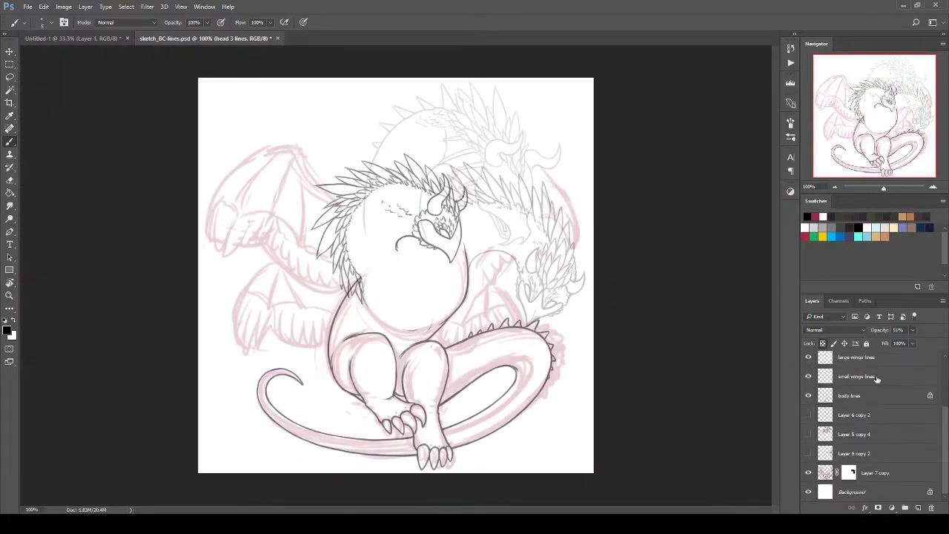
click(873, 376)
click(856, 357)
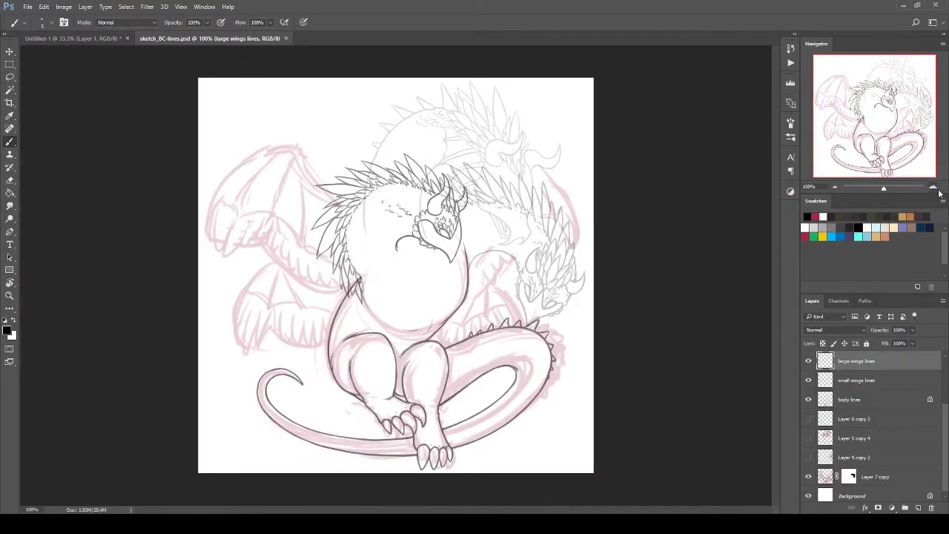
key(ctrl+plus)
Disable the Layer 7 copy mask to reveal the wing sketch, then zoom onto the left wing.
right_click(848, 477)
click(868, 377)
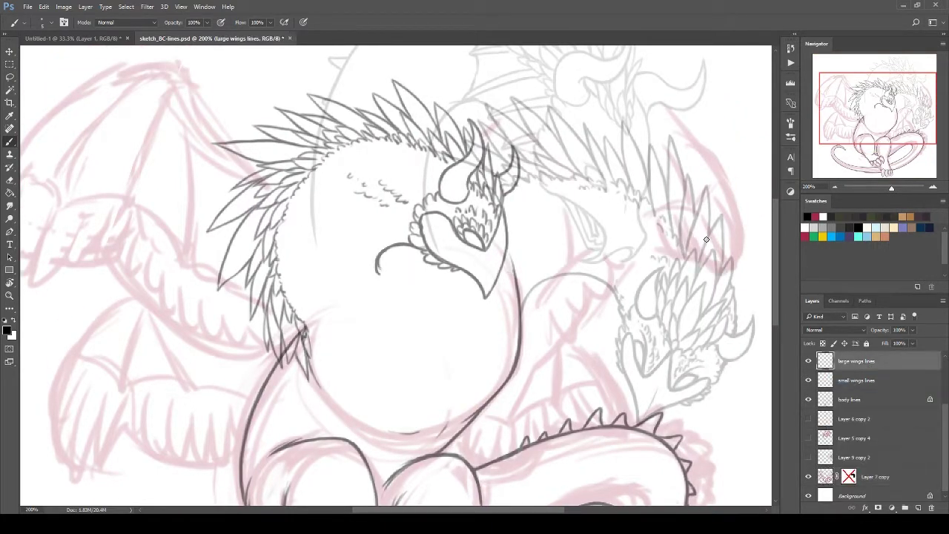
scroll(331, 129, up, 2)
key(ctrl+plus)
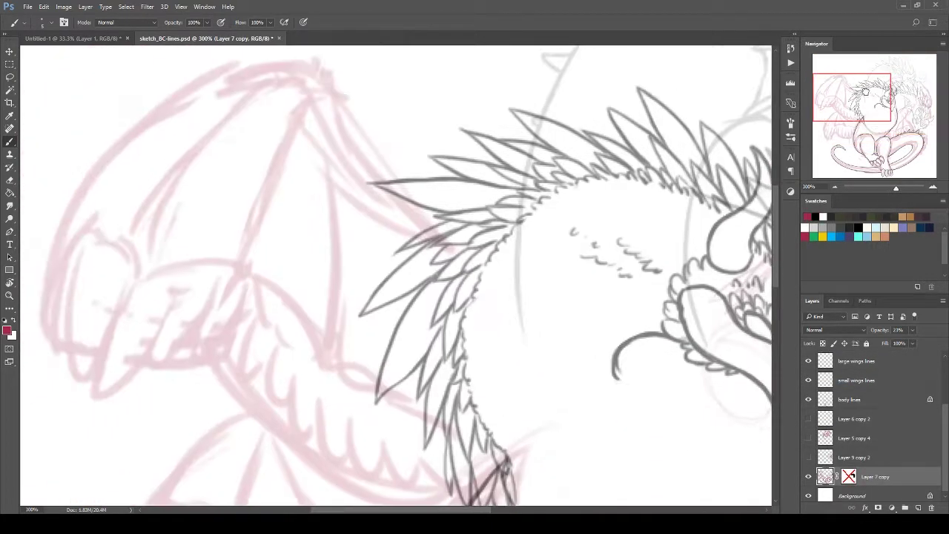
key(alt+period)
scroll(330, 129, up, 2)
Ink the wing's leading edge from tip to joint, redrawing until the curve is clean.
mouse_move(330, 129)
mouse_down()
mouse_move(380, 226)
mouse_move(438, 286)
mouse_move(543, 325)
mouse_up()
key(ctrl+alt+z)
key(ctrl+alt+z)
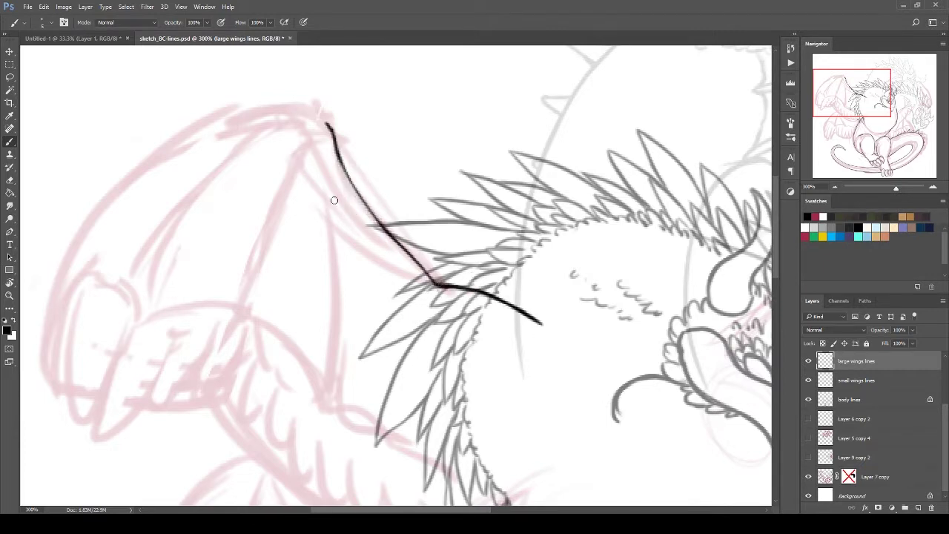
scroll(445, 245, down, 1)
key(ctrl+alt+z)
mouse_move(328, 72)
mouse_down()
mouse_move(363, 143)
mouse_move(447, 241)
mouse_up()
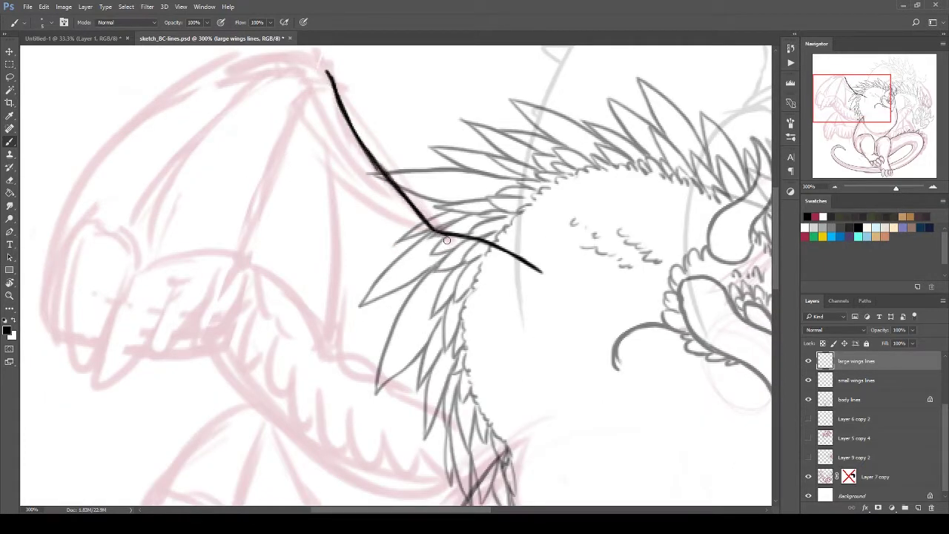
key(ctrl+alt+z)
drag(328, 72, 430, 230)
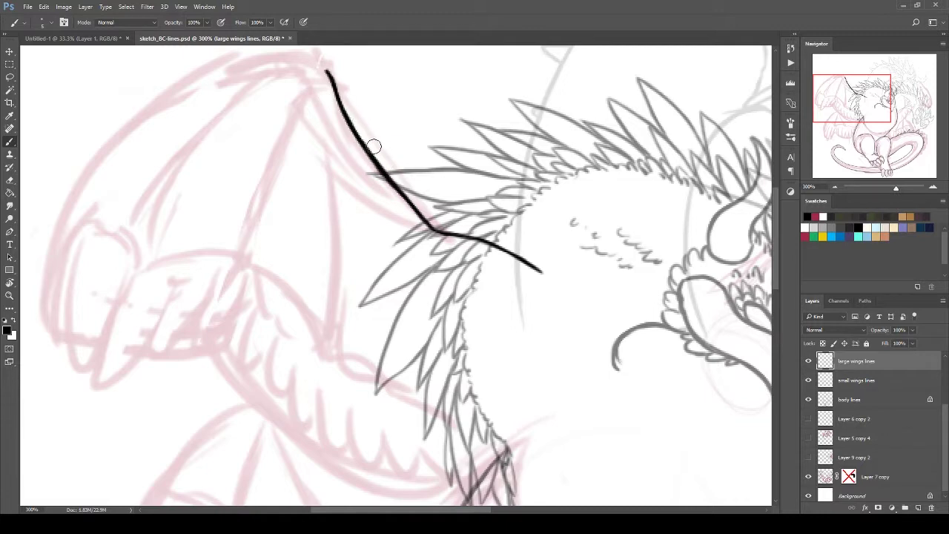
scroll(296, 111, up, 1)
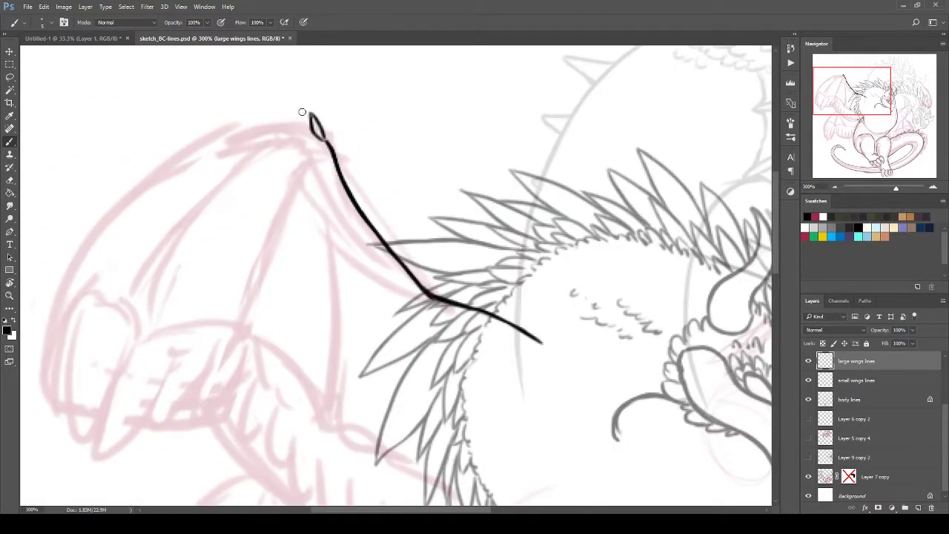
scroll(301, 112, down, 1)
Extend the outline to the lower-left tip and ink the membrane's scalloped lower edge.
mouse_move(54, 274)
mouse_down()
mouse_move(174, 142)
mouse_move(312, 95)
mouse_up()
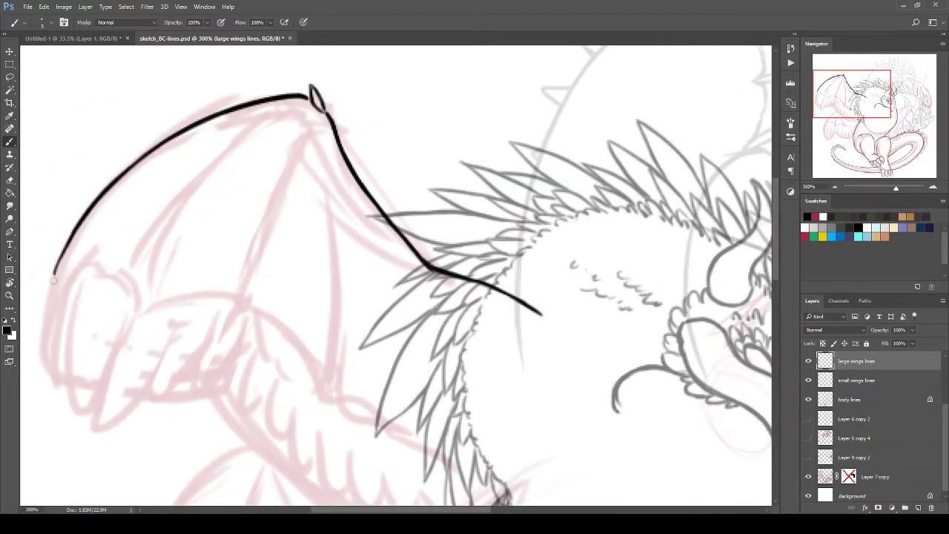
mouse_move(54, 274)
mouse_down()
mouse_move(108, 263)
mouse_move(137, 325)
mouse_move(231, 318)
mouse_up()
drag(70, 255, 141, 315)
drag(237, 315, 317, 378)
drag(255, 300, 345, 408)
drag(298, 302, 343, 400)
scroll(349, 386, down, 3)
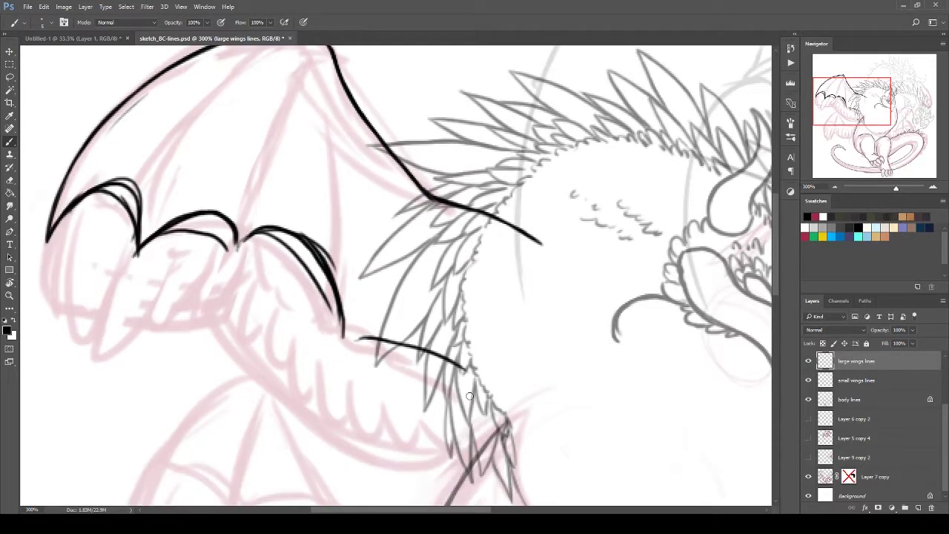
mouse_move(346, 337)
mouse_down()
mouse_move(511, 430)
mouse_move(475, 362)
mouse_up()
key(ctrl+alt+z)
key(ctrl+alt+z)
key(ctrl+alt+z)
key(ctrl+alt+z)
key(ctrl+alt+z)
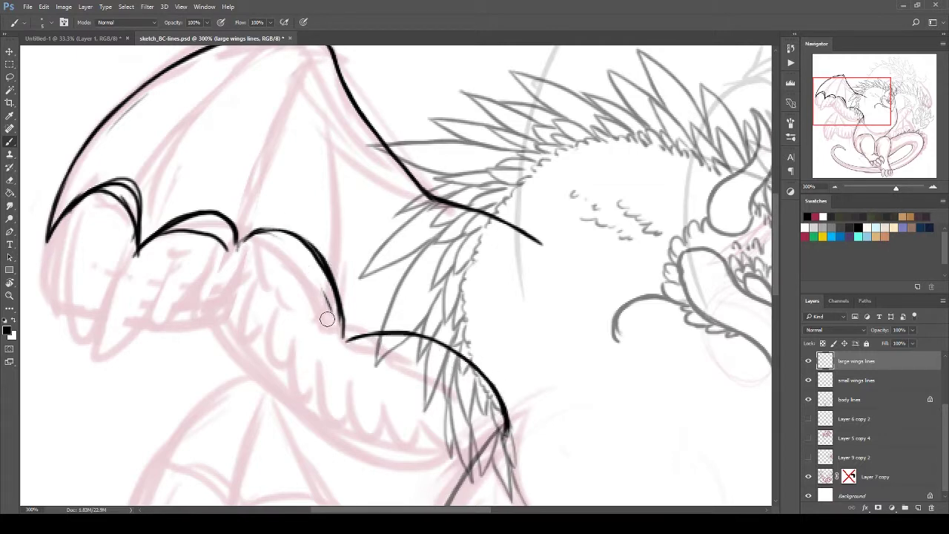
mouse_move(248, 237)
mouse_down()
mouse_move(323, 256)
mouse_move(340, 343)
mouse_up()
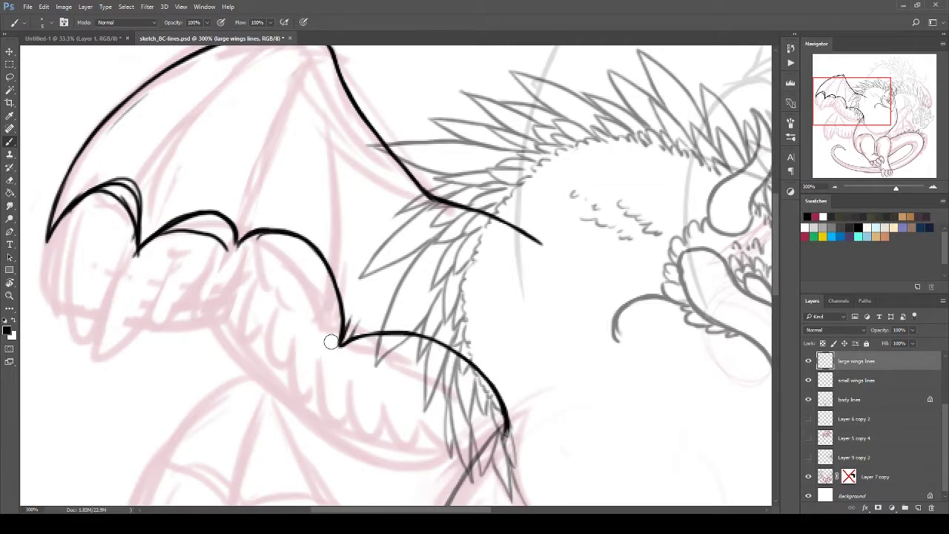
key(ctrl+alt+z)
key(ctrl+alt+z)
key(ctrl+alt+z)
key(ctrl+alt+z)
key(ctrl+alt+z)
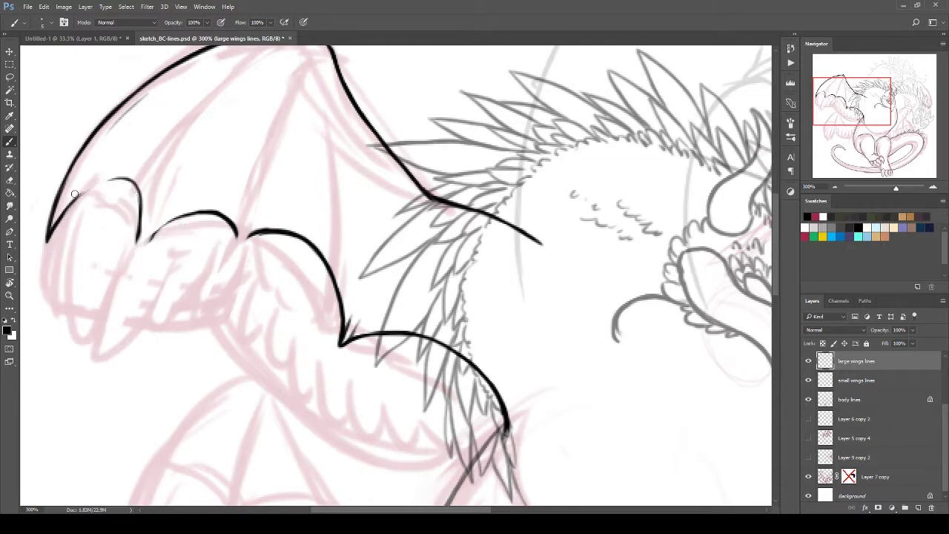
key(ctrl+shift+z)
key(ctrl+shift+z)
Add a claw spike at the scallop notch, redraw the second scallop, and ink finger lines.
drag(239, 249, 257, 211)
drag(239, 250, 226, 221)
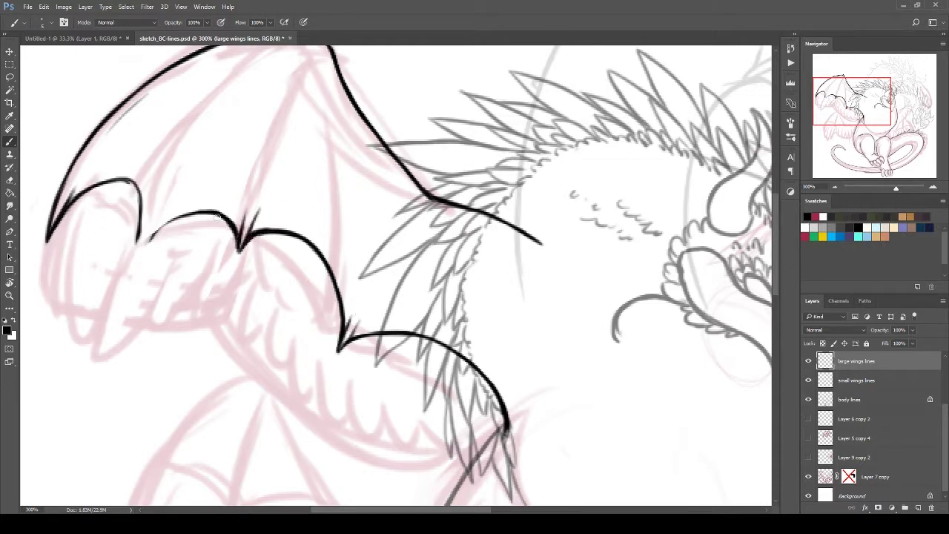
drag(148, 220, 227, 220)
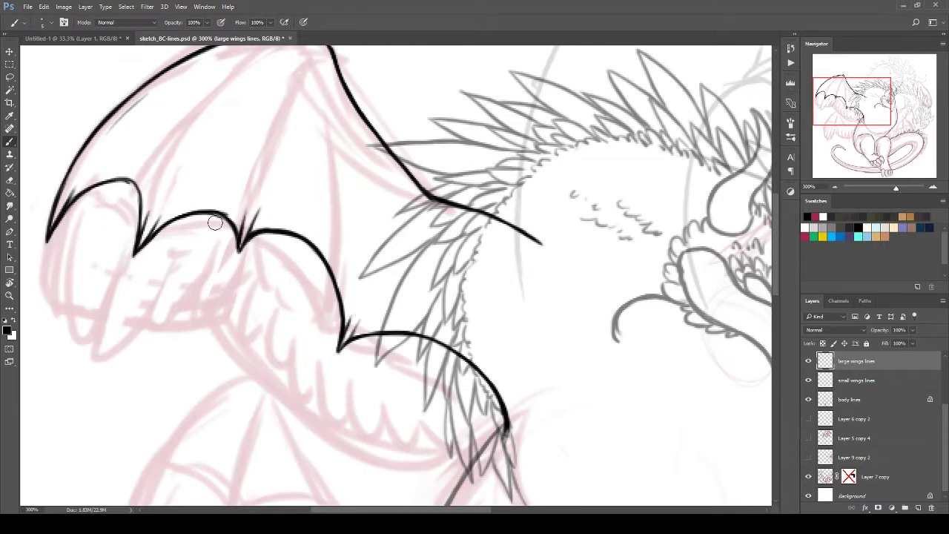
scroll(295, 108, up, 3)
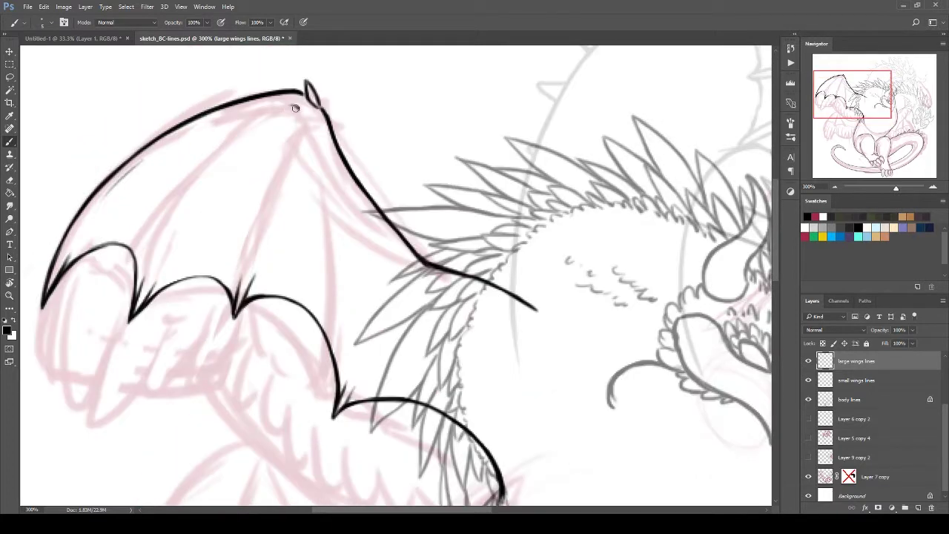
drag(300, 120, 270, 228)
drag(293, 115, 183, 217)
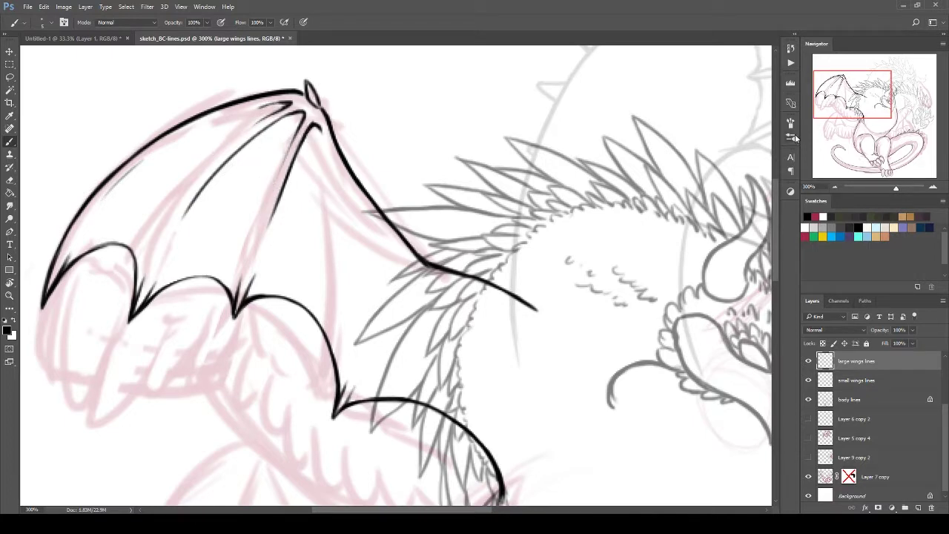
scroll(72, 176, down, 5)
Trace the wing's left edge with its claw, a second claw line, and membrane hatching.
mouse_move(51, 255)
mouse_down()
mouse_move(72, 177)
mouse_move(138, 150)
mouse_up()
drag(47, 191, 60, 276)
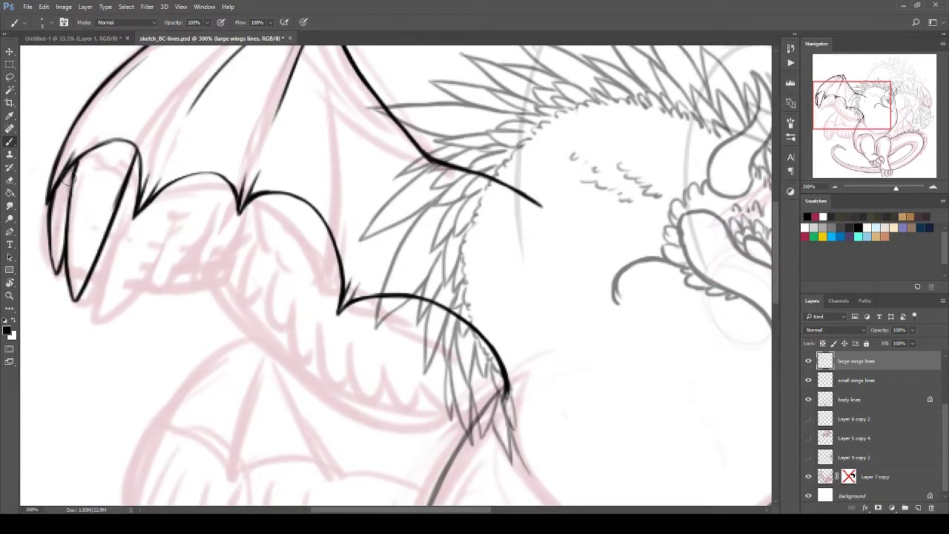
drag(80, 157, 66, 233)
drag(55, 275, 44, 179)
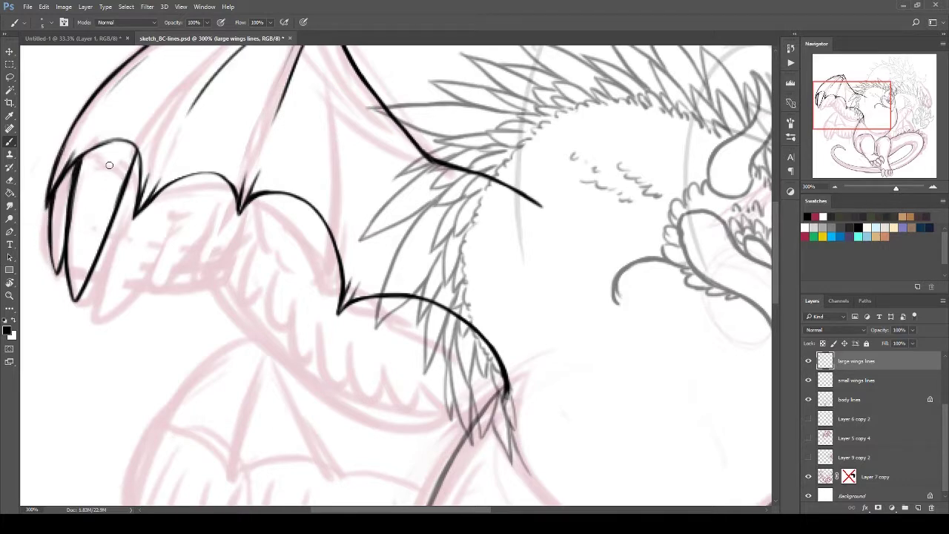
mouse_move(134, 152)
mouse_down()
mouse_move(79, 311)
mouse_move(178, 182)
mouse_up()
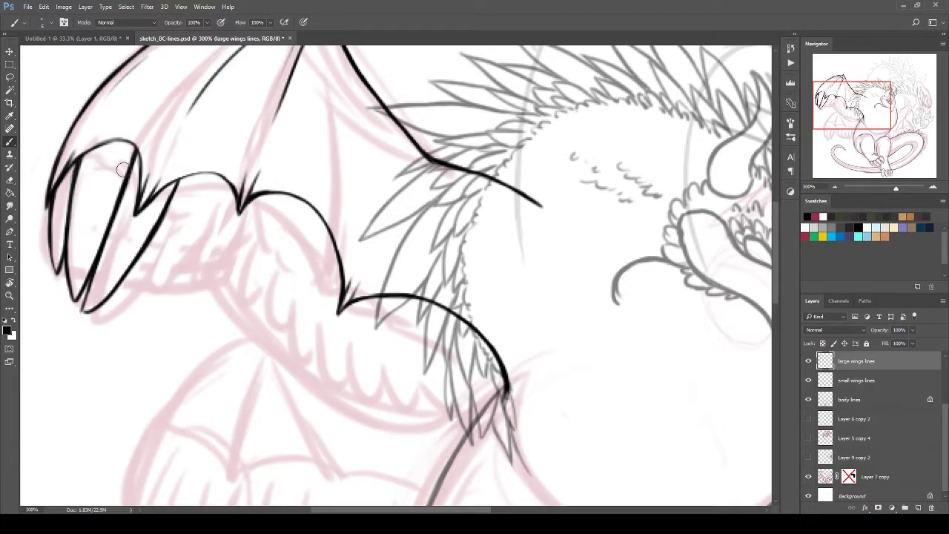
mouse_move(126, 282)
mouse_down()
mouse_move(177, 186)
mouse_move(200, 181)
mouse_up()
Ink serrations inside the wing's scallop and along its lower curve.
drag(178, 285, 222, 185)
mouse_move(207, 278)
mouse_down()
mouse_move(248, 194)
mouse_move(304, 260)
mouse_up()
key(ctrl+alt+z)
key(ctrl+alt+z)
mouse_move(276, 200)
mouse_down()
mouse_move(311, 207)
mouse_move(347, 250)
mouse_up()
mouse_move(393, 306)
mouse_down()
mouse_move(472, 337)
mouse_move(503, 374)
mouse_up()
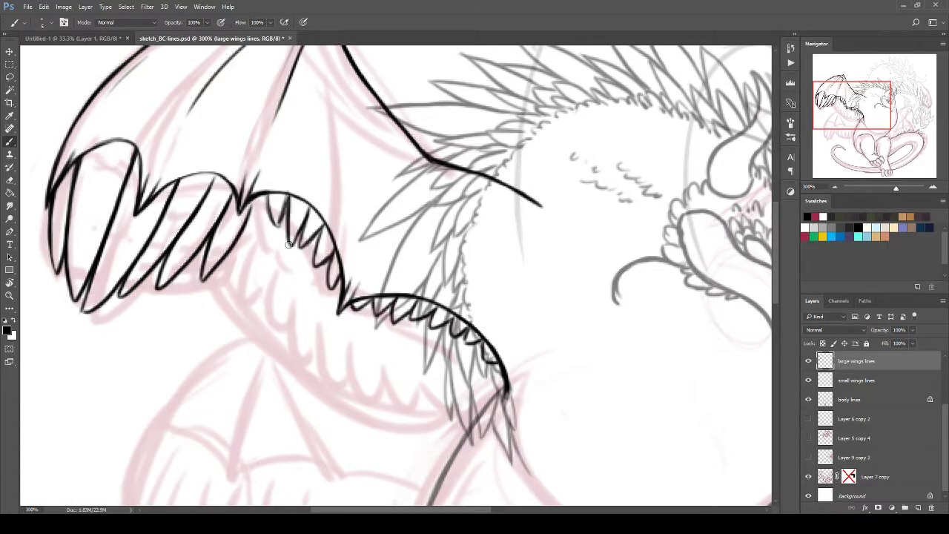
mouse_move(252, 201)
mouse_down()
mouse_move(240, 282)
mouse_move(261, 241)
mouse_move(248, 280)
mouse_move(307, 224)
mouse_move(251, 246)
mouse_up()
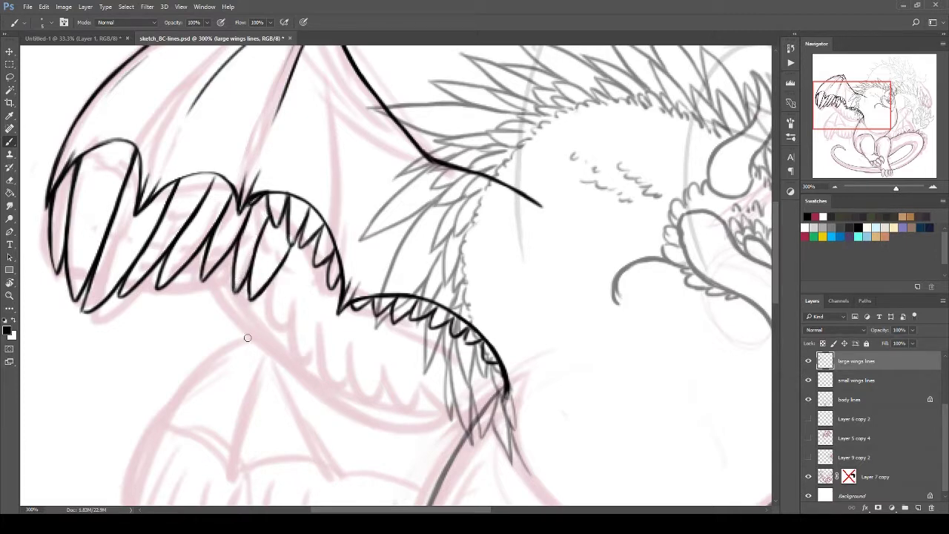
mouse_move(261, 213)
mouse_down()
mouse_move(290, 239)
mouse_move(302, 222)
mouse_move(317, 231)
mouse_move(295, 210)
mouse_move(258, 210)
mouse_move(345, 256)
mouse_up()
key(ctrl+z)
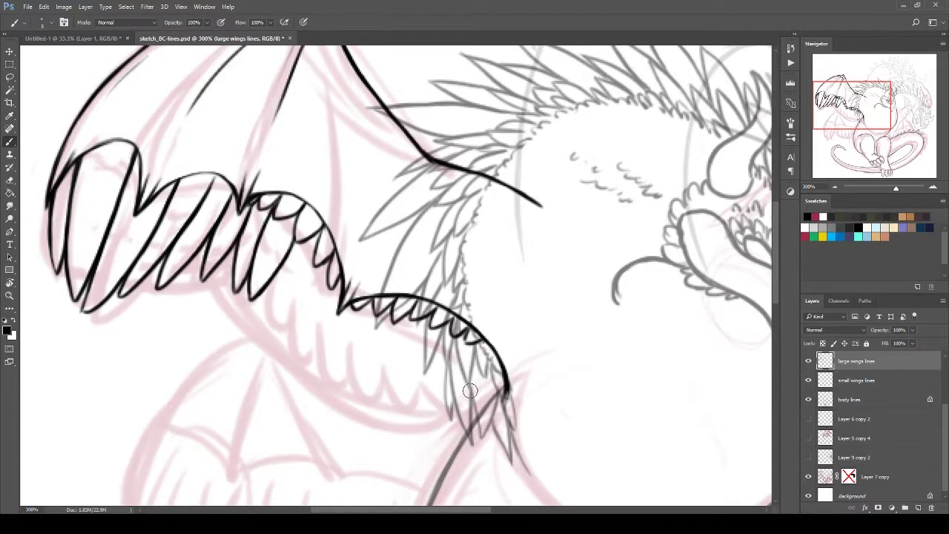
Line and close the scalloped strokes along the large wing's lower edge.
mouse_move(466, 343)
mouse_down()
mouse_move(502, 374)
mouse_move(475, 419)
mouse_move(457, 400)
mouse_up()
drag(265, 314, 310, 273)
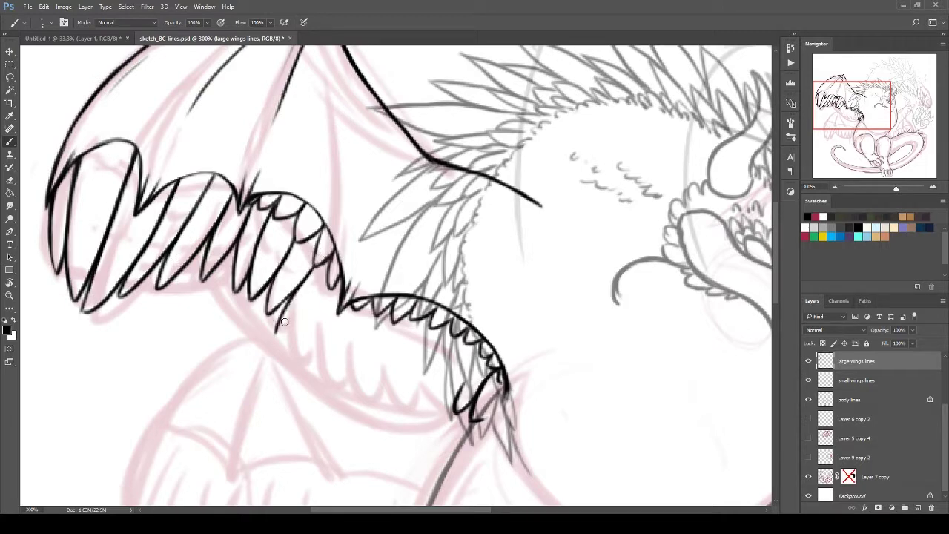
drag(275, 335, 332, 288)
key(ctrl+z)
drag(314, 365, 341, 304)
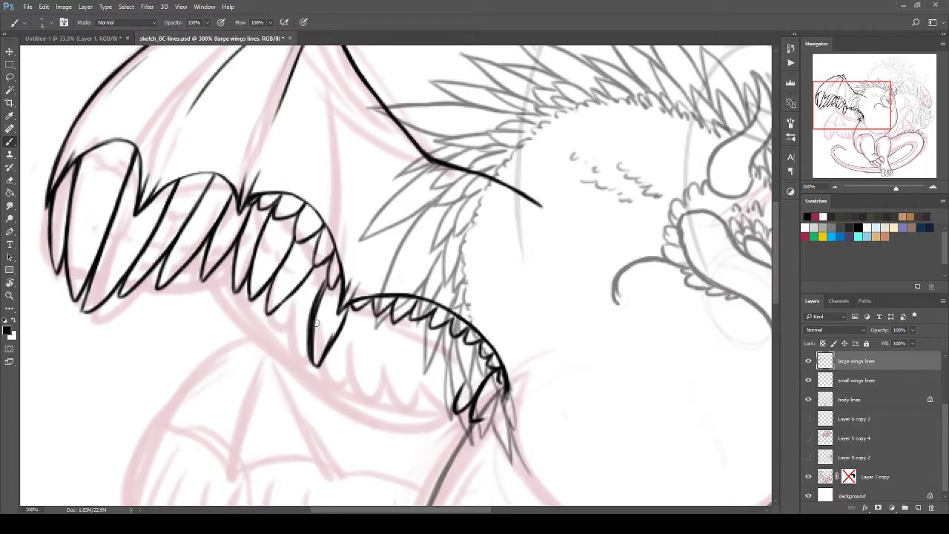
key(ctrl+z)
drag(282, 338, 304, 285)
mouse_move(297, 362)
mouse_down()
mouse_move(320, 304)
mouse_move(393, 327)
mouse_move(433, 320)
mouse_move(452, 410)
mouse_up()
Ink pointed teeth along the lower wing edge toward its right end.
drag(387, 320, 393, 391)
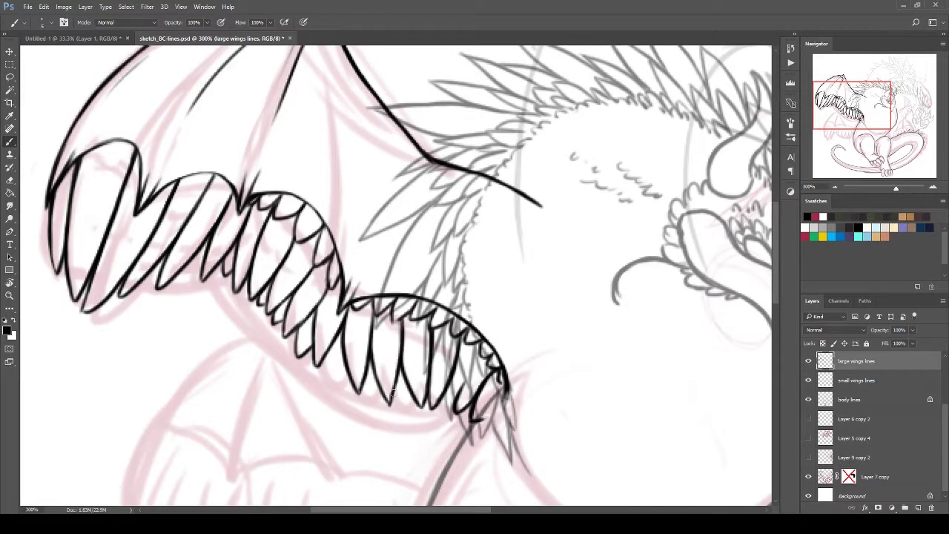
drag(471, 384, 448, 413)
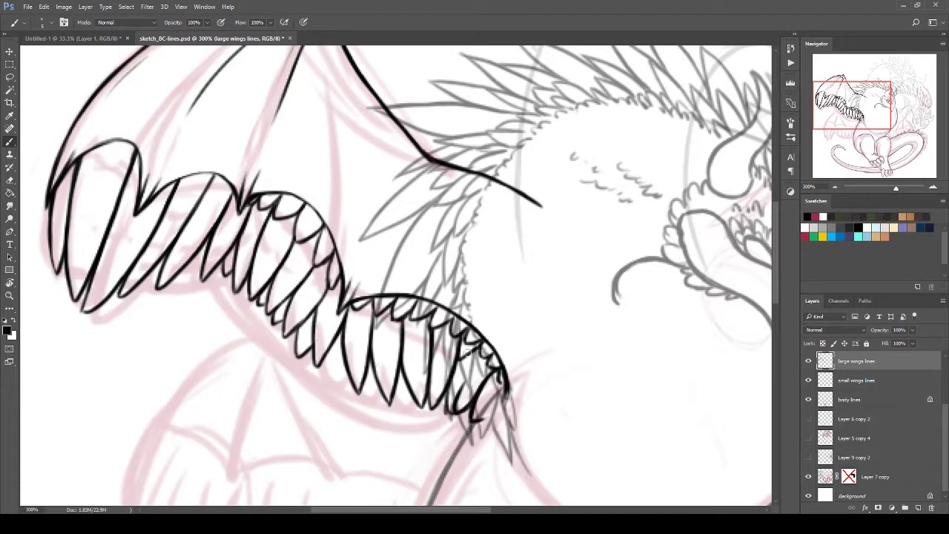
key(ctrl+alt+z)
key(ctrl+alt+z)
key(ctrl+alt+z)
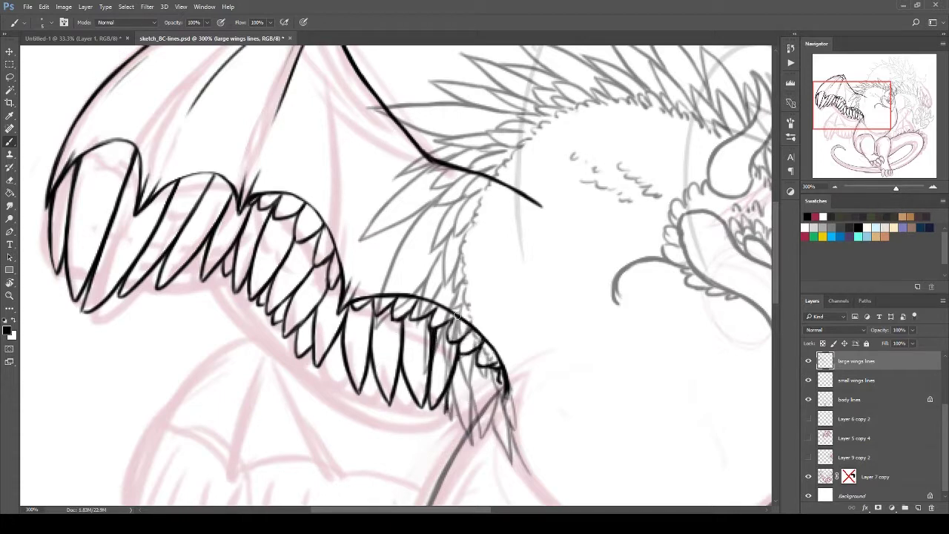
drag(457, 315, 474, 353)
drag(460, 375, 448, 416)
drag(484, 363, 454, 415)
drag(499, 393, 462, 428)
drag(435, 330, 427, 390)
drag(454, 342, 451, 324)
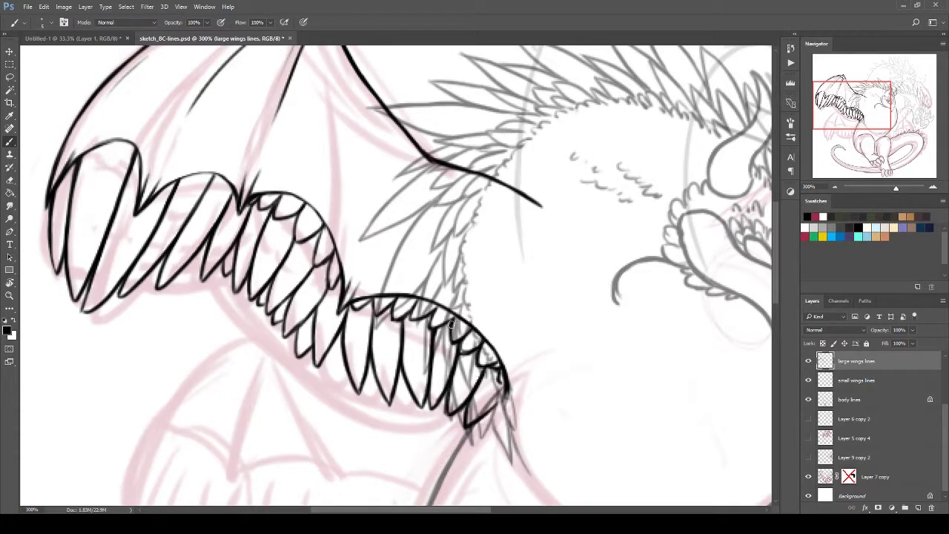
mouse_move(331, 345)
mouse_down()
mouse_move(340, 372)
mouse_move(380, 403)
mouse_up()
drag(396, 393, 409, 410)
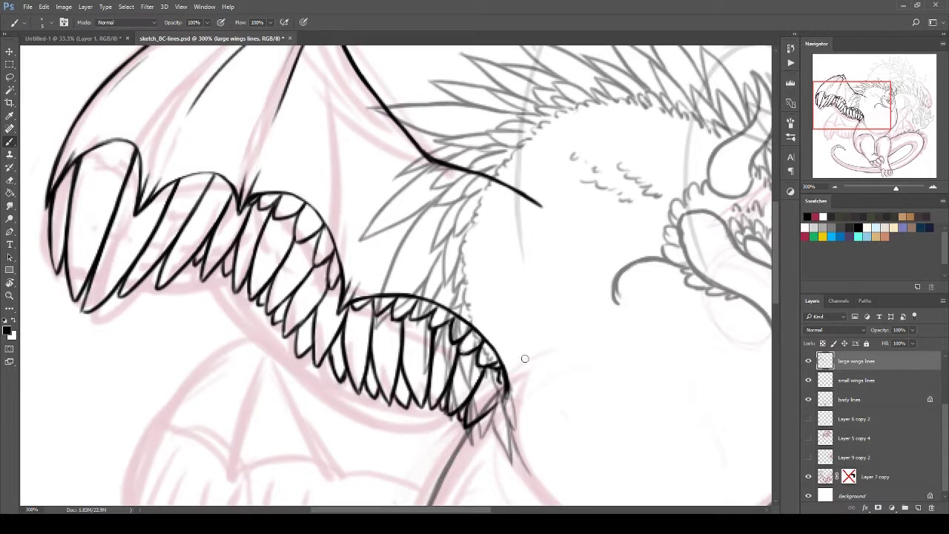
Review the whole drawing and touch up the wing's left inner edge line.
key(ctrl+minus)
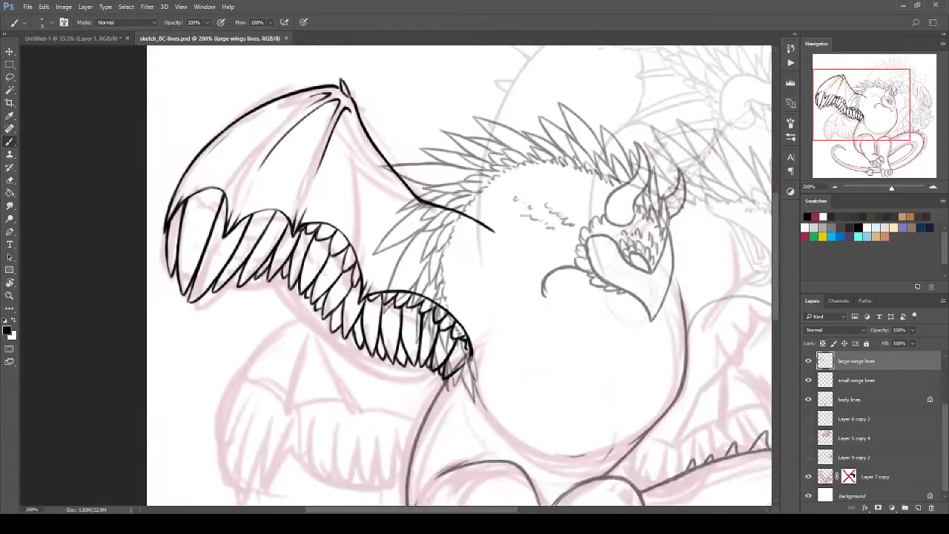
key(ctrl+plus)
key(ctrl+1)
scroll(285, 235, up, 2)
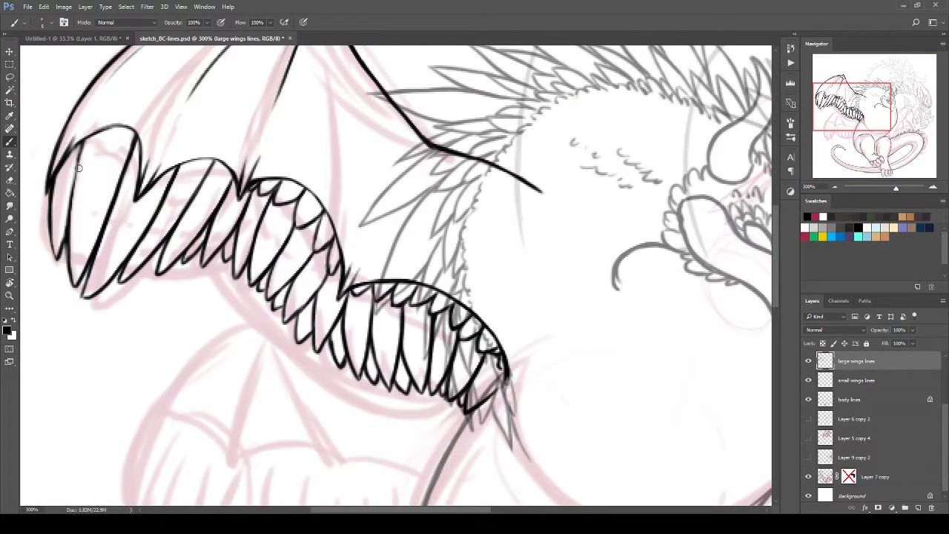
drag(72, 198, 84, 139)
scroll(92, 214, down, 3)
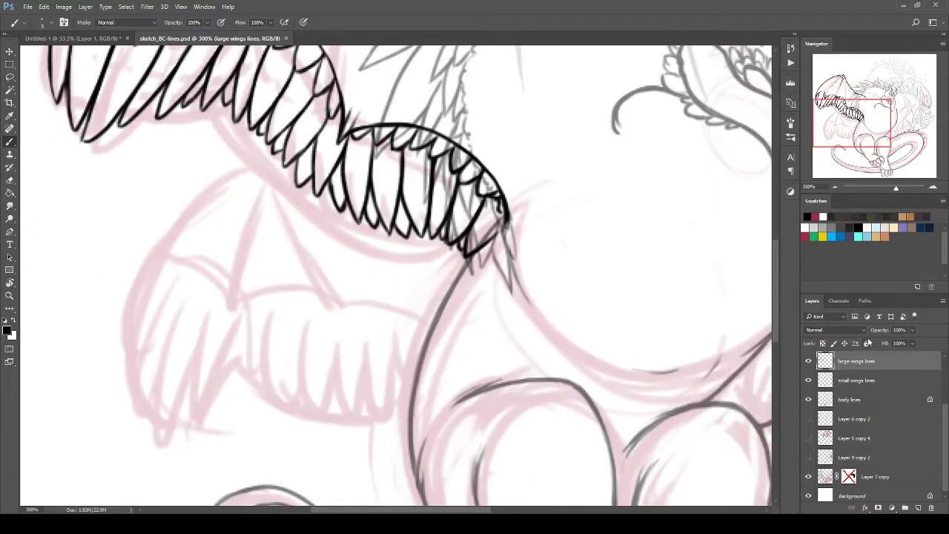
Fade the large wings layer and draw the small wing's top outline on small wings lines.
click(888, 343)
click(856, 380)
mouse_move(134, 292)
mouse_down()
mouse_move(270, 165)
mouse_move(379, 228)
mouse_move(493, 209)
mouse_up()
click(280, 168)
Draw the small wing's scalloped lower edge, tip spike and lines fanning from its joint.
drag(446, 325, 344, 322)
mouse_move(339, 324)
mouse_down()
mouse_move(143, 304)
mouse_move(183, 276)
mouse_up()
drag(237, 288, 241, 334)
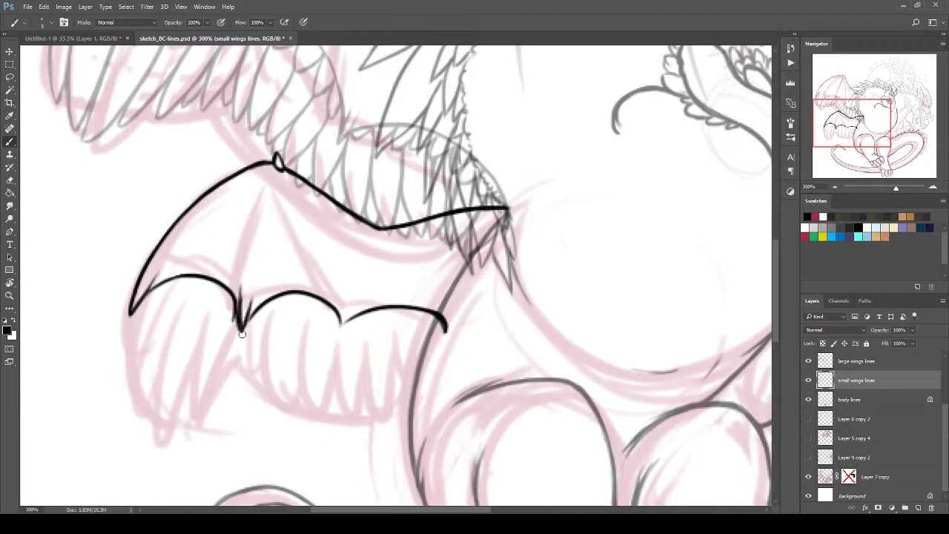
mouse_move(338, 300)
mouse_down()
mouse_move(344, 325)
mouse_move(371, 303)
mouse_move(425, 294)
mouse_move(443, 324)
mouse_up()
key(ctrl+z)
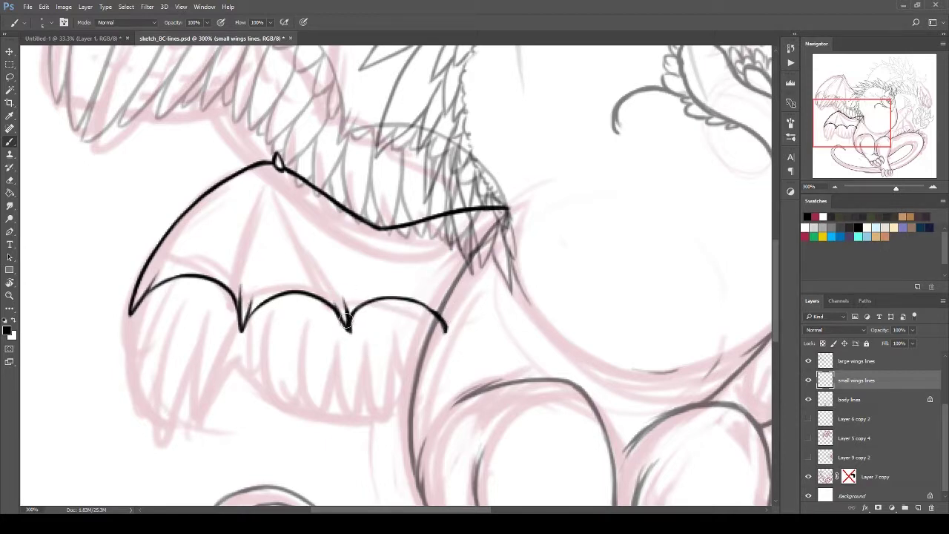
drag(267, 175, 263, 199)
drag(277, 173, 305, 210)
drag(273, 176, 257, 199)
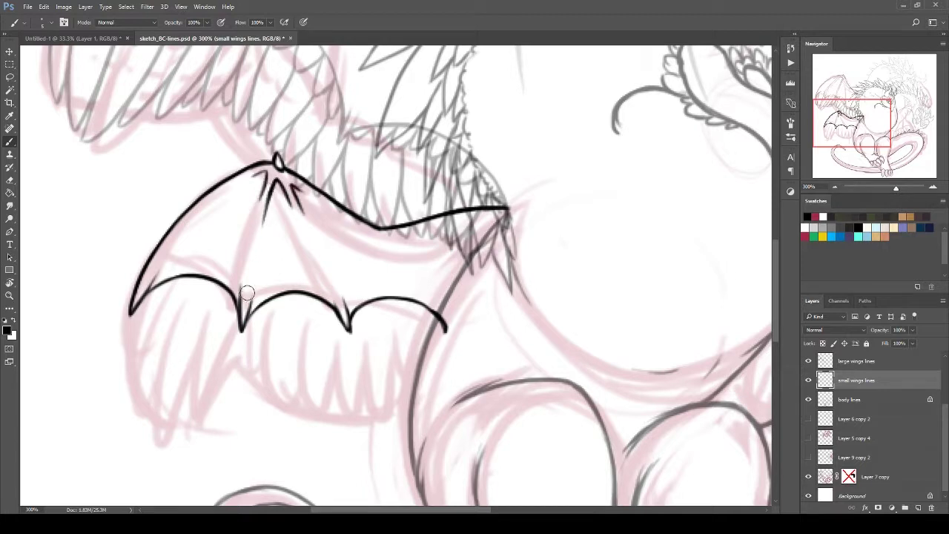
Ink finger points below the small wing's left edge and around its middle joint.
drag(130, 315, 152, 393)
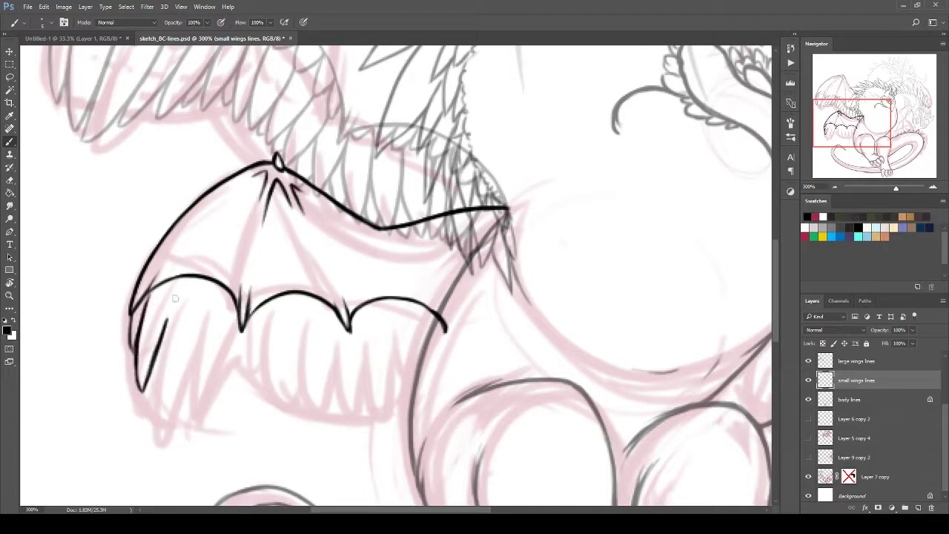
drag(178, 280, 176, 437)
drag(241, 319, 178, 437)
drag(241, 328, 208, 408)
drag(242, 326, 246, 376)
mouse_move(256, 380)
mouse_down()
mouse_move(277, 300)
mouse_move(424, 326)
mouse_up()
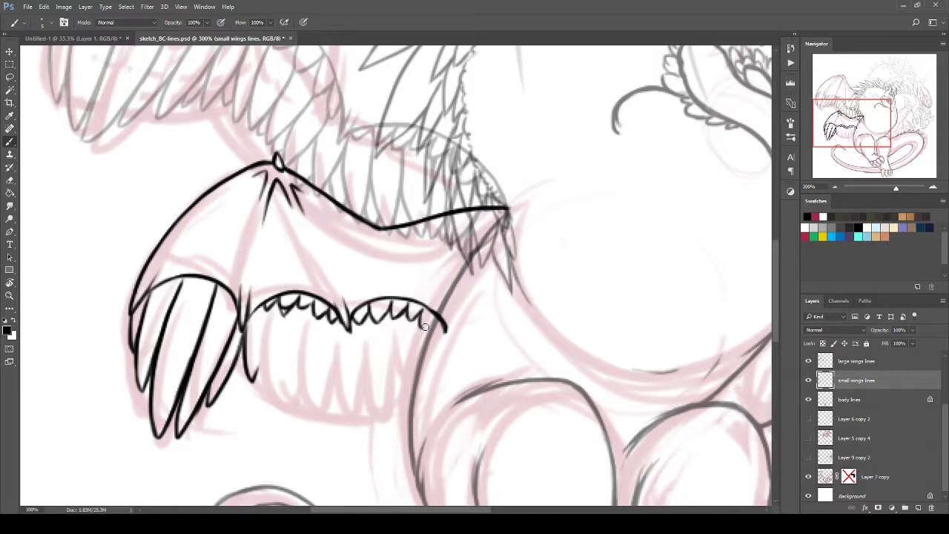
Ink the remaining finger points and curved outer edge on the small wing's right part.
mouse_move(277, 310)
mouse_down()
mouse_move(271, 401)
mouse_move(291, 307)
mouse_move(287, 382)
mouse_up()
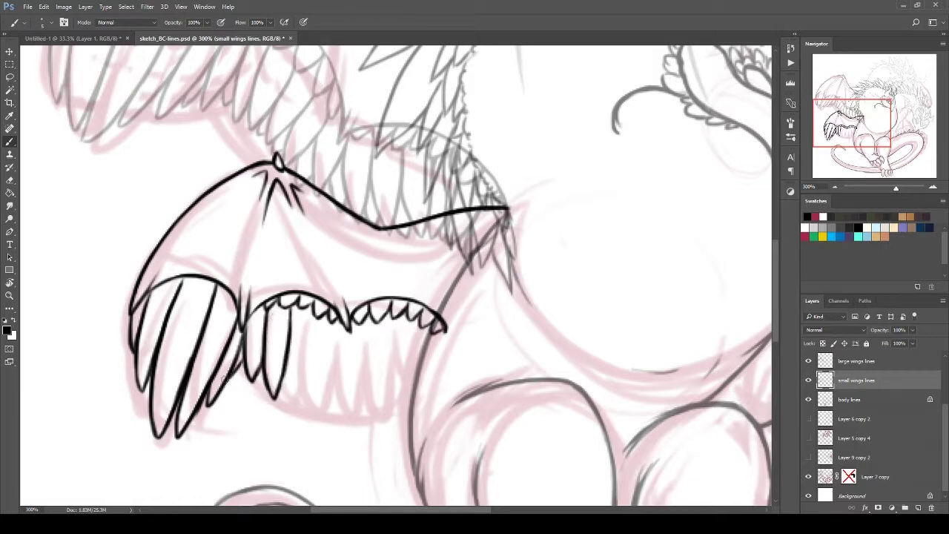
drag(306, 317, 300, 399)
drag(338, 322, 321, 406)
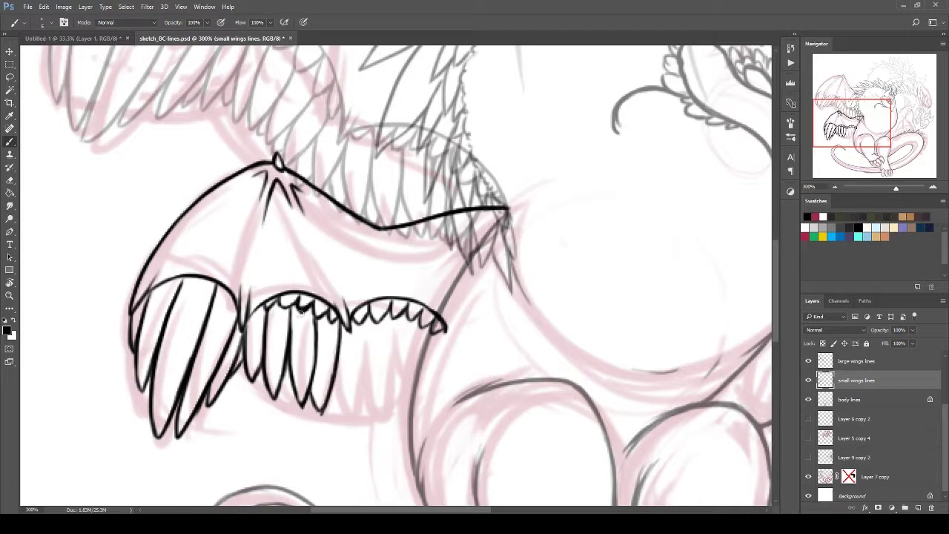
drag(365, 323, 343, 417)
key(ctrl+alt+z)
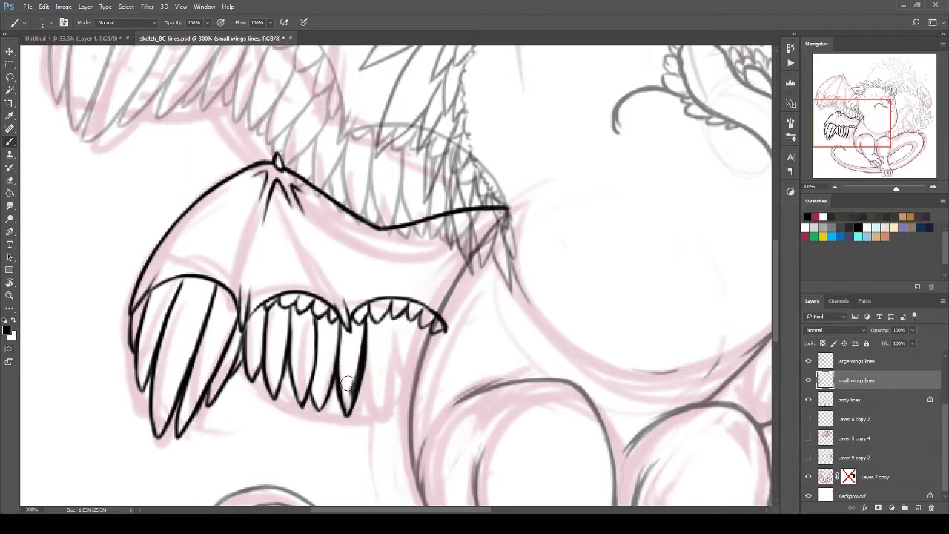
key(ctrl+alt+z)
drag(365, 327, 380, 416)
mouse_move(387, 412)
mouse_down()
mouse_move(393, 348)
mouse_move(399, 409)
mouse_up()
drag(445, 332, 412, 394)
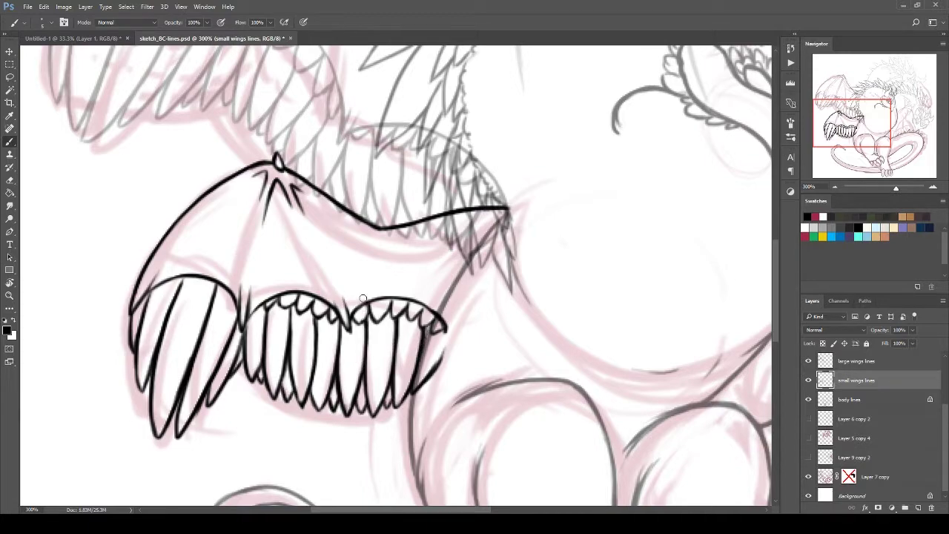
click(834, 187)
click(834, 187)
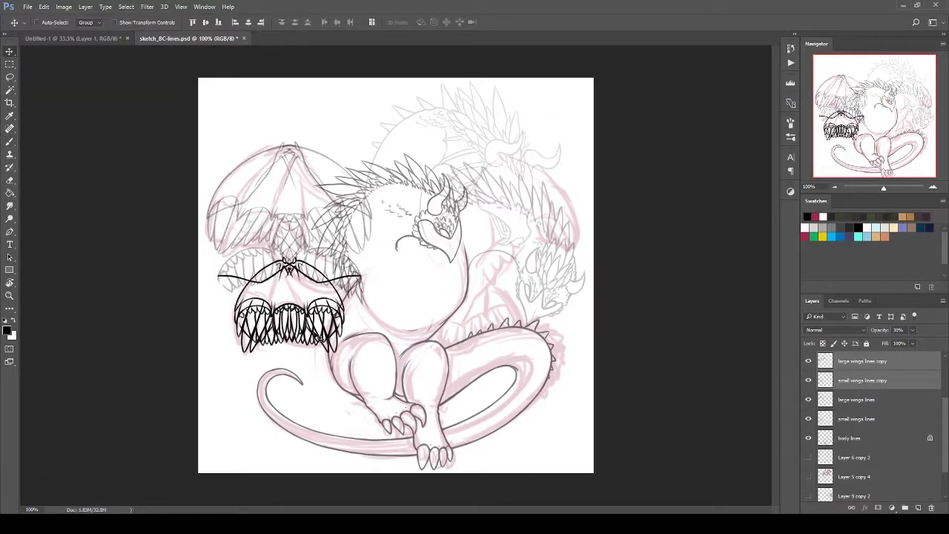
Duplicate the small wing and rotate, shrink and place the mirrored copy on the right.
key(ctrl+j)
key(ctrl+t)
drag(749, 361, 516, 315)
key(Return)
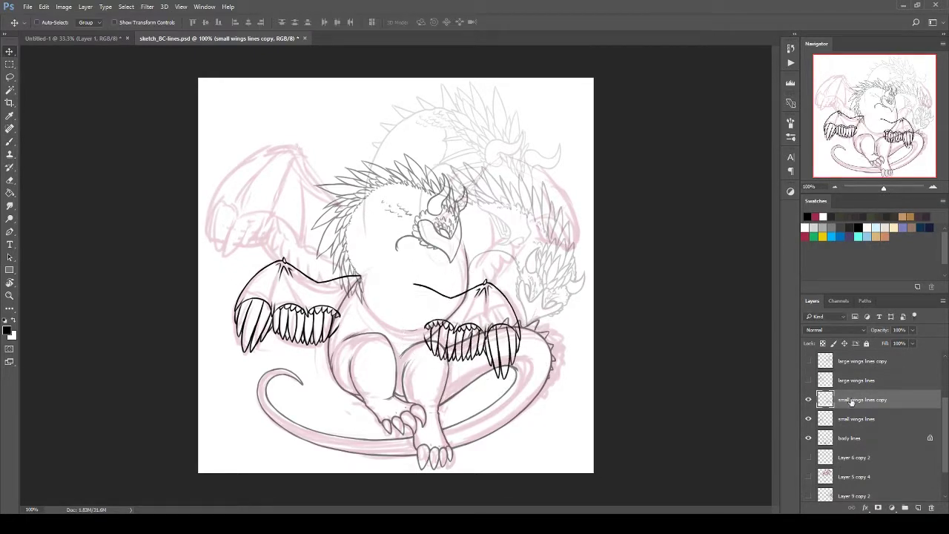
Rotate, scale and place the mirrored large wings lines copy on the right side.
click(808, 380)
click(860, 361)
key(ctrl+t)
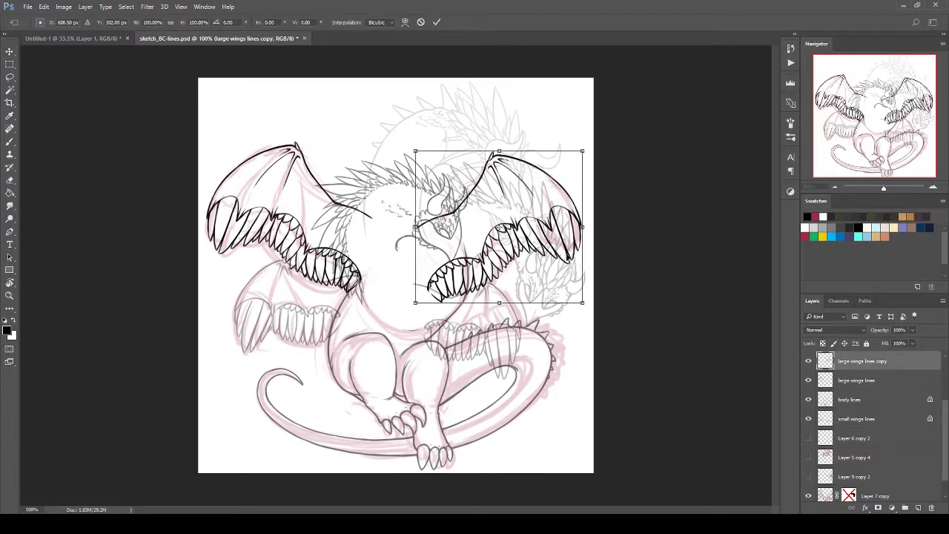
drag(504, 222, 527, 186)
key(Return)
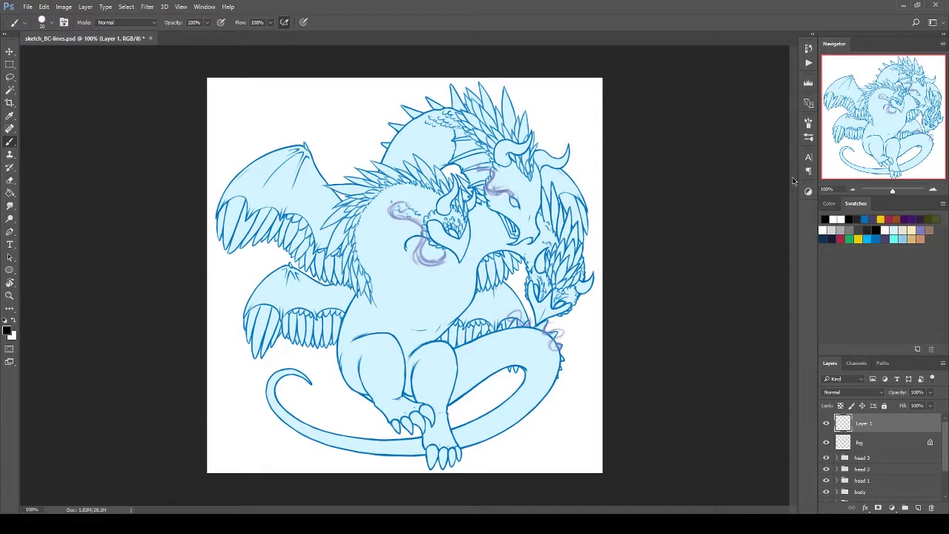
Handwrite 'Thanks' and the word 'for' below it in black.
mouse_move(232, 266)
mouse_down()
mouse_move(272, 237)
mouse_move(300, 275)
mouse_up()
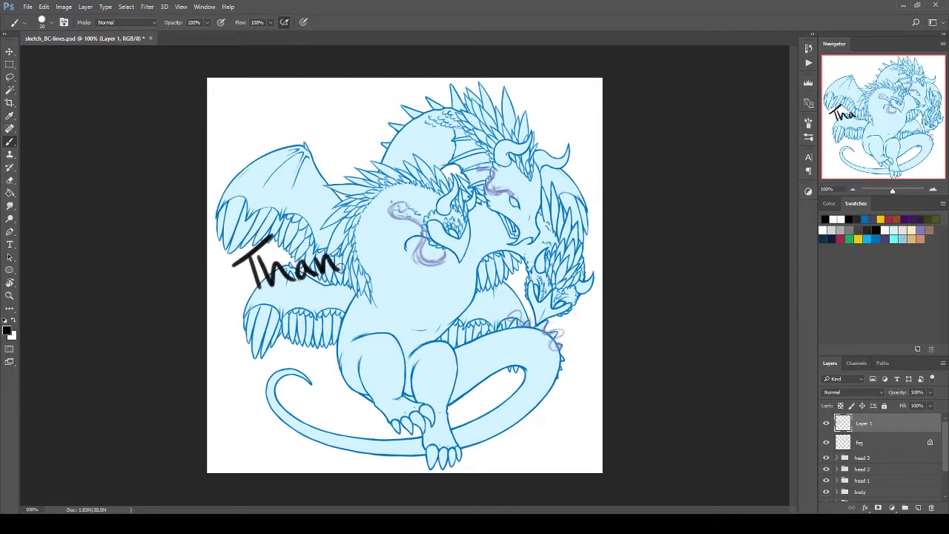
drag(338, 228, 354, 248)
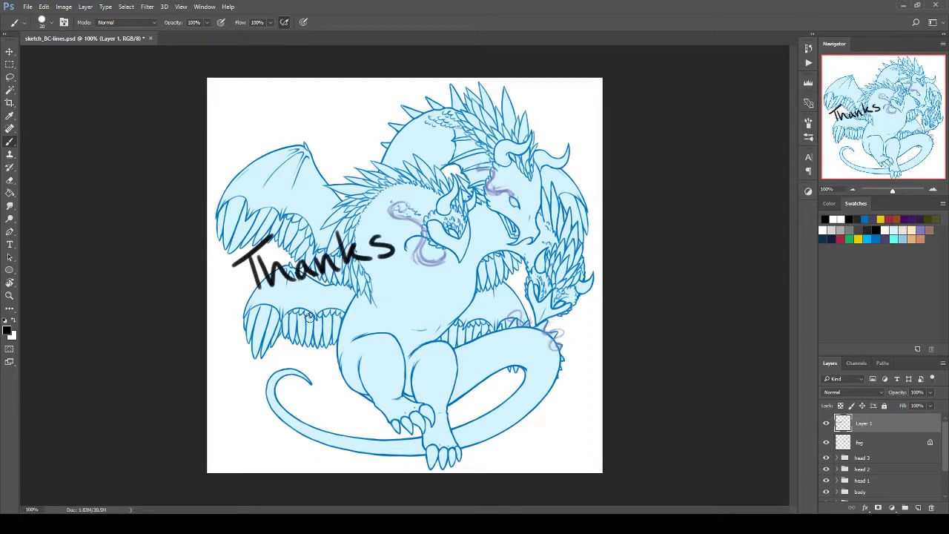
drag(310, 317, 311, 347)
drag(300, 333, 327, 324)
Handwrite 'Watching!' with its exclamation mark across the artwork.
mouse_move(376, 292)
mouse_down()
mouse_move(400, 326)
mouse_move(412, 283)
mouse_up()
mouse_move(435, 291)
mouse_down()
mouse_move(426, 308)
mouse_move(441, 310)
mouse_up()
drag(454, 274, 452, 310)
drag(481, 282, 475, 299)
mouse_move(491, 253)
mouse_down()
mouse_move(485, 297)
mouse_move(515, 286)
mouse_up()
mouse_move(519, 285)
mouse_down()
mouse_move(540, 276)
mouse_move(544, 293)
mouse_up()
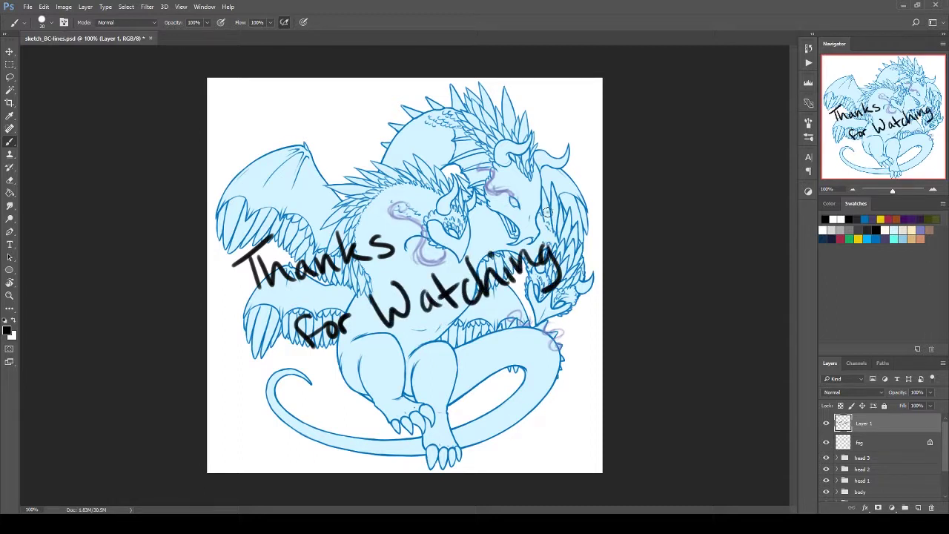
drag(565, 209, 556, 243)
click(568, 256)
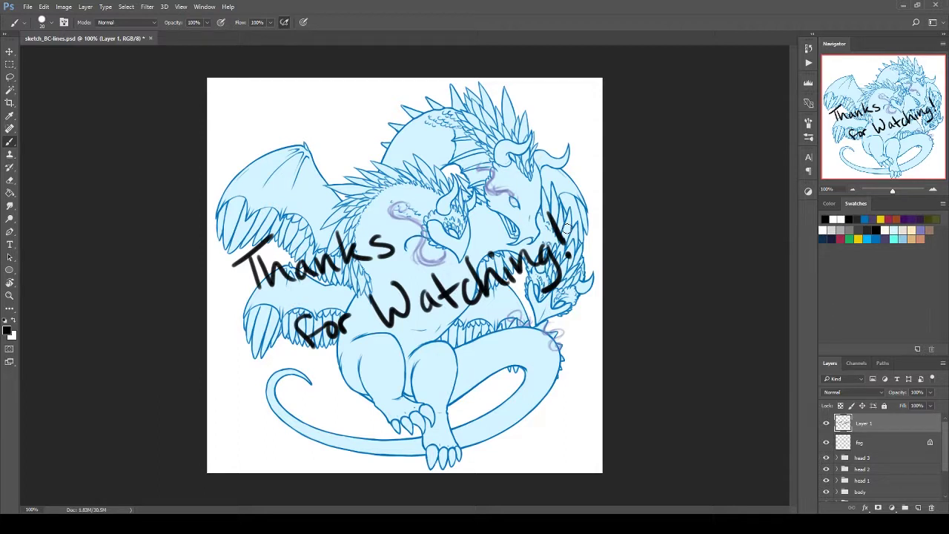